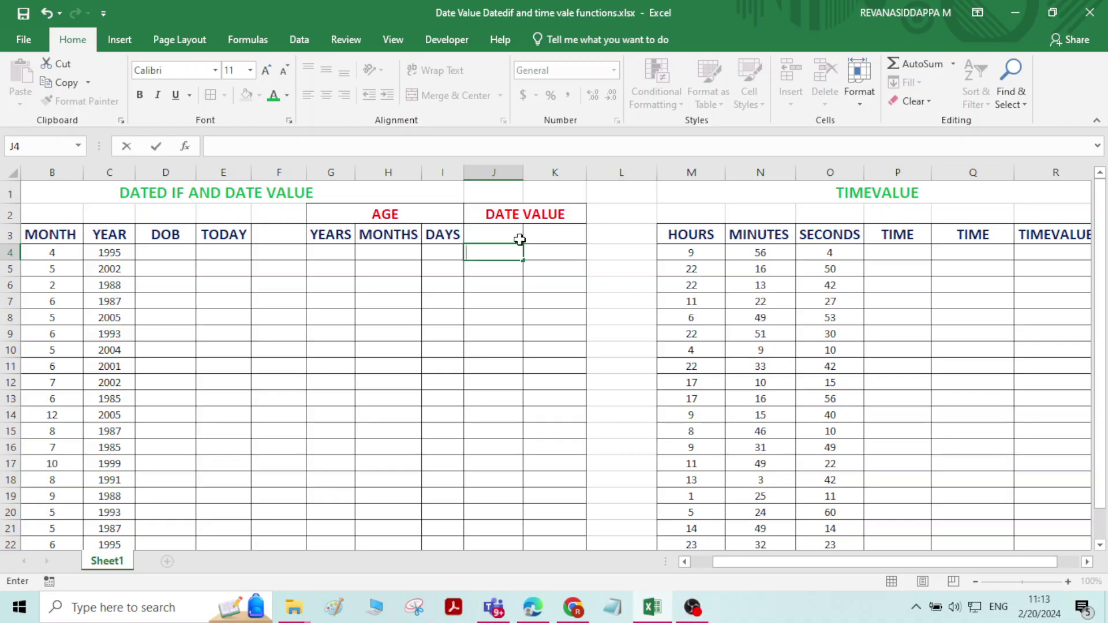
left_click(417, 332)
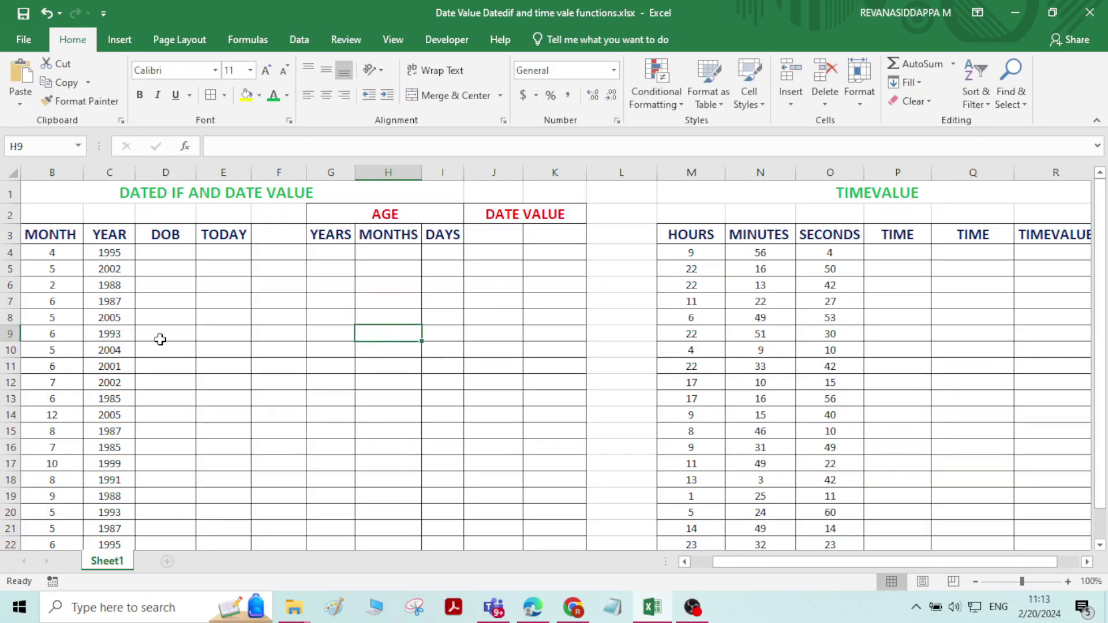
left_click_drag(774, 563, 559, 495)
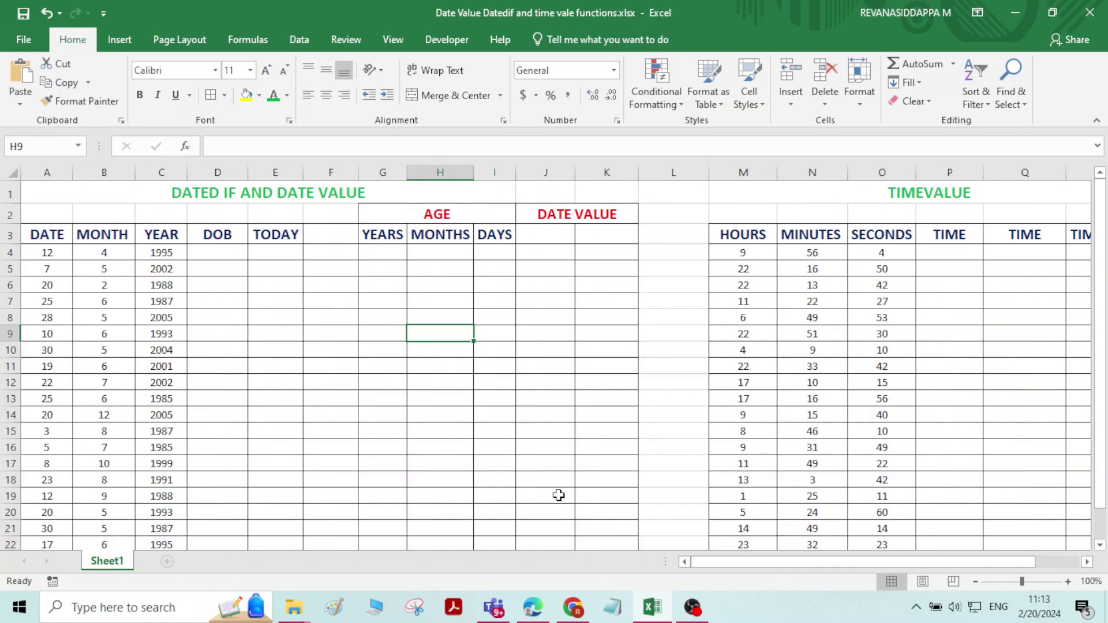
left_click_drag(47, 255, 160, 325)
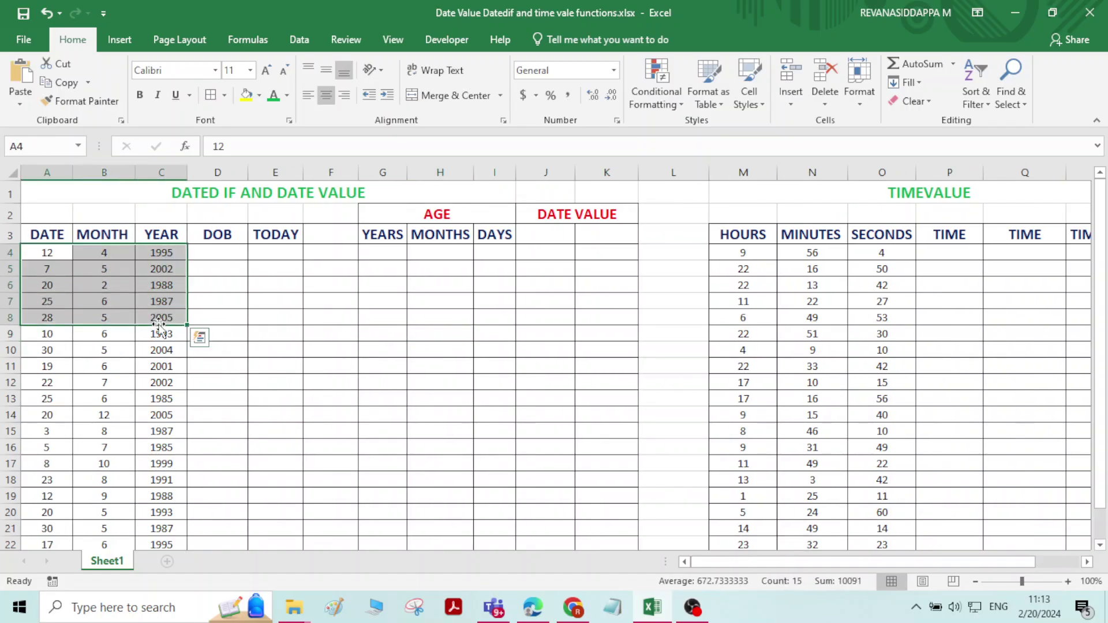
left_click(63, 254)
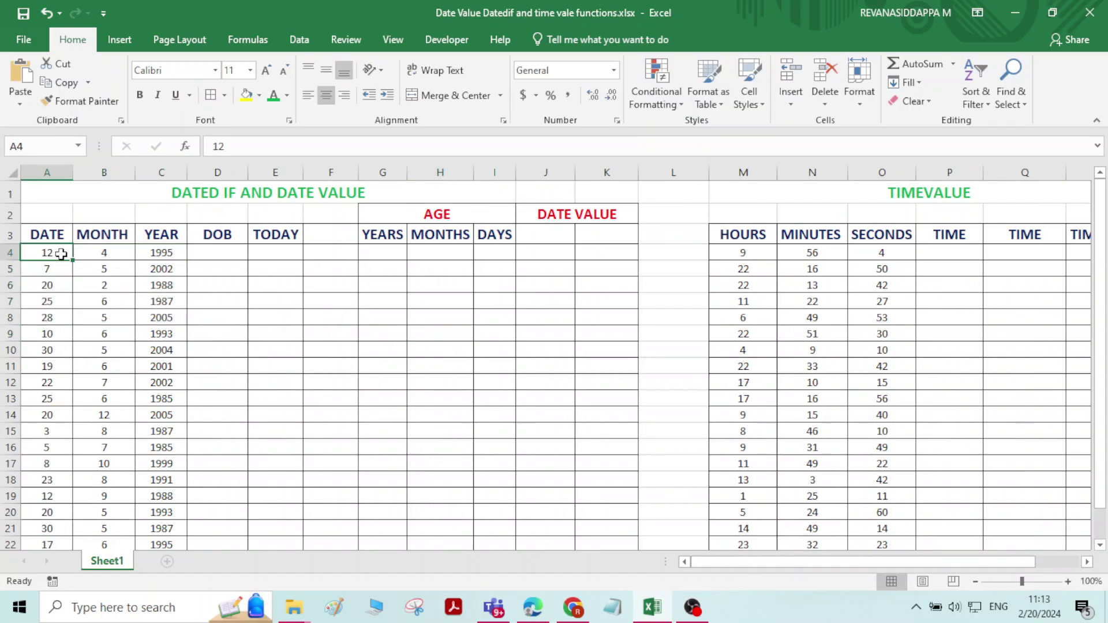
left_click(101, 251)
left_click(164, 254)
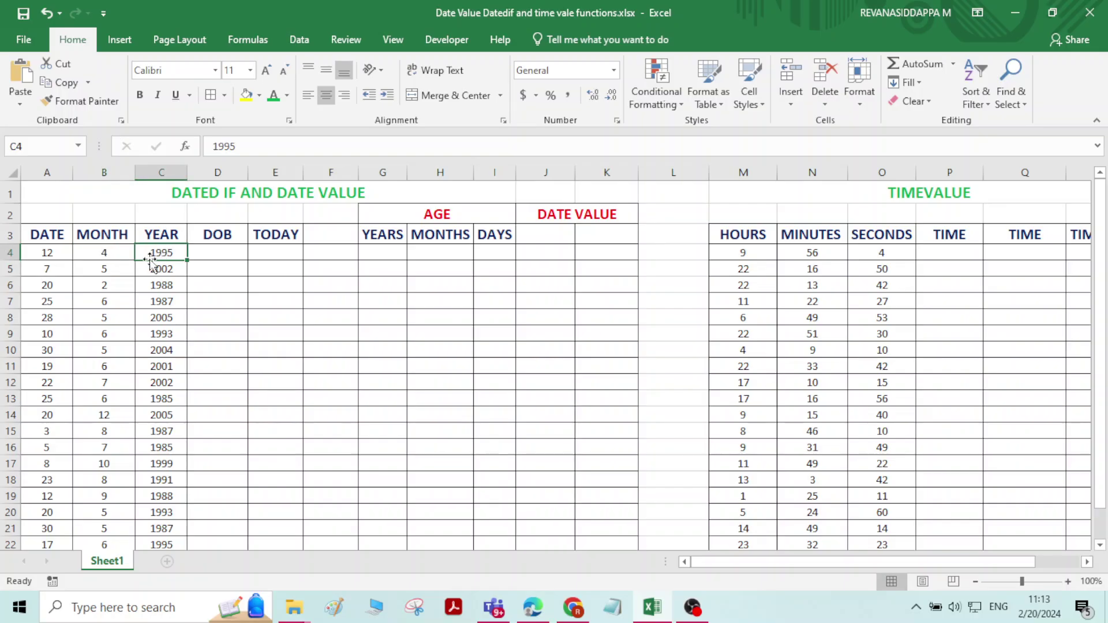
Enter =DATE(C4,B4,A4) in the first DOB cell, D4, to combine the year, month and date
left_click(220, 252)
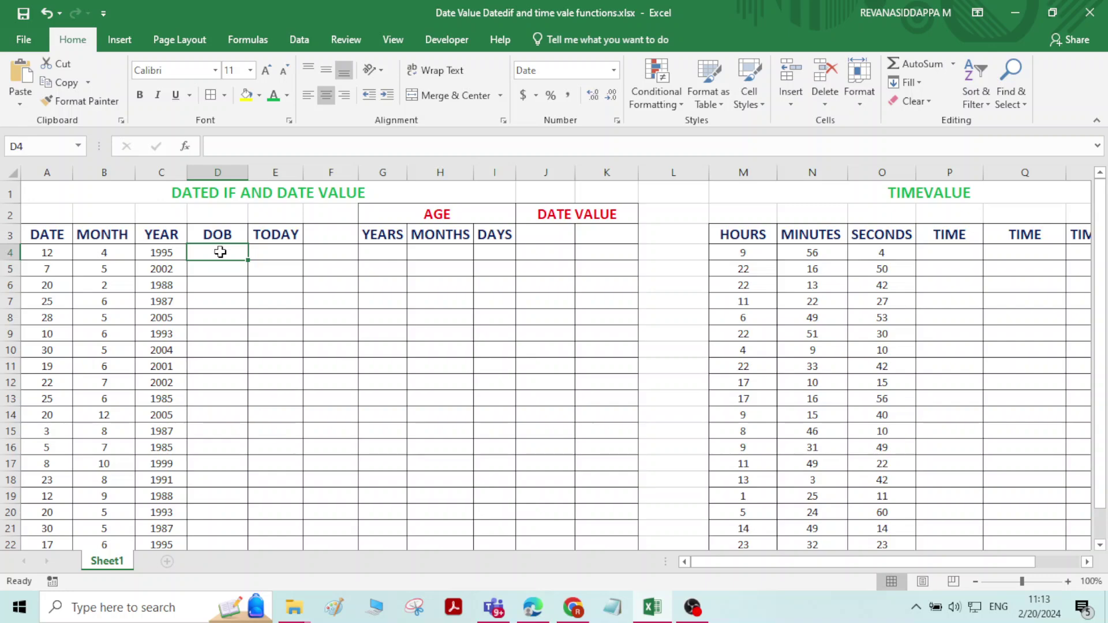
type("=")
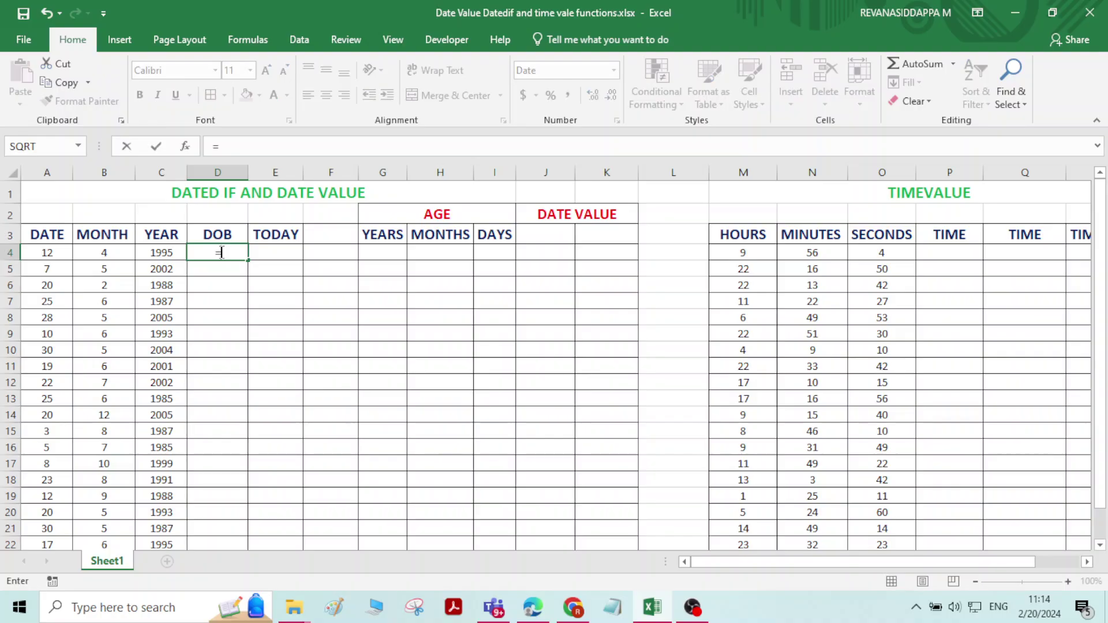
type("D")
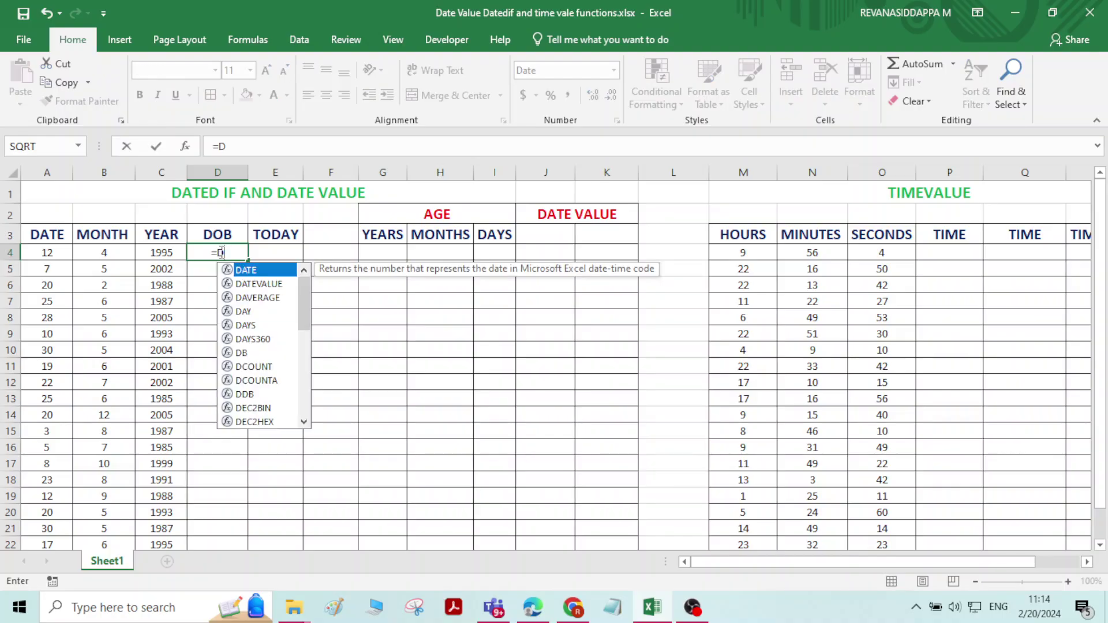
double_click(262, 270)
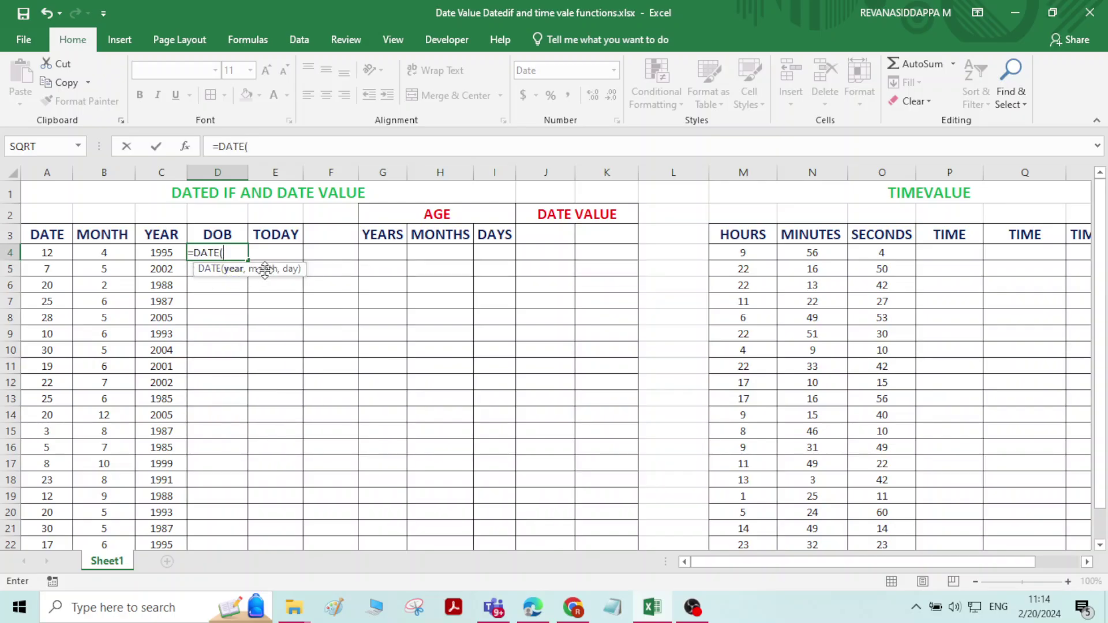
left_click(168, 252)
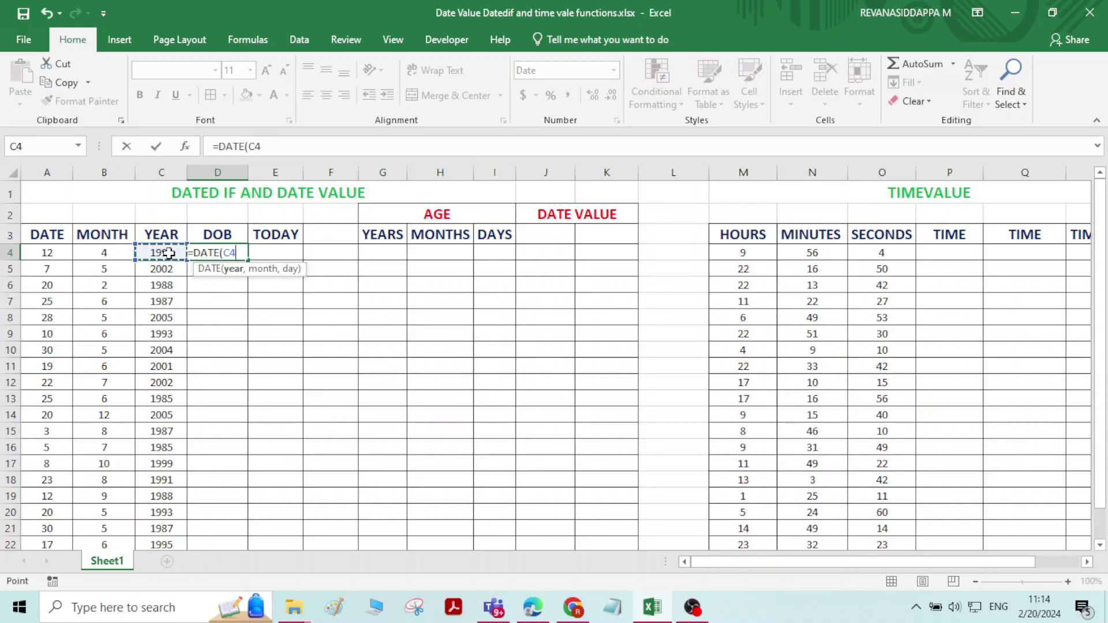
type(",")
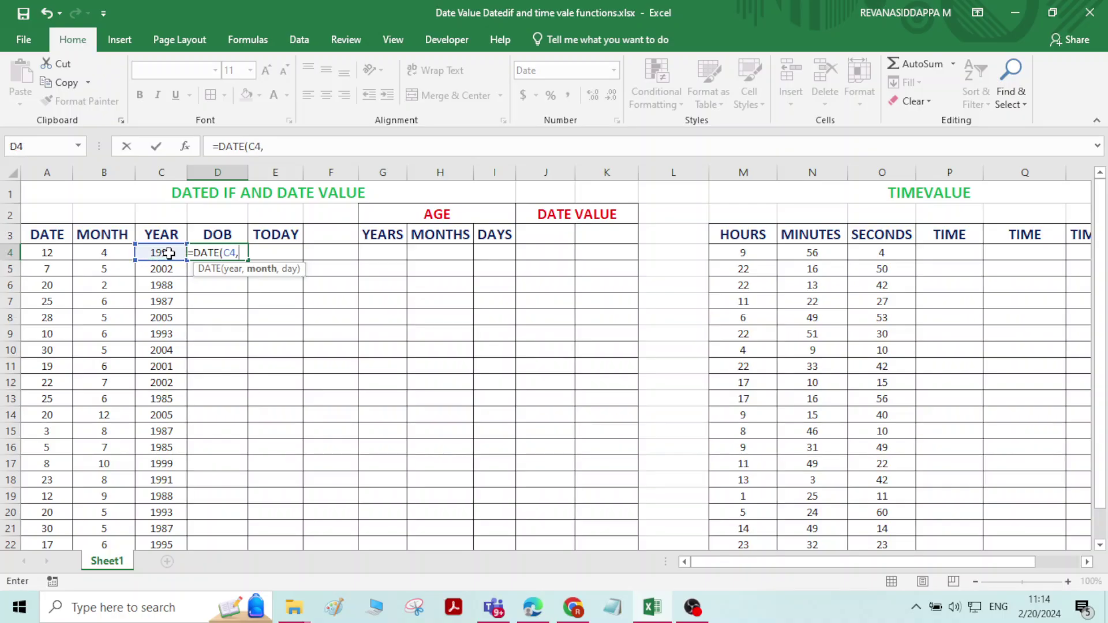
left_click(107, 254)
type(",")
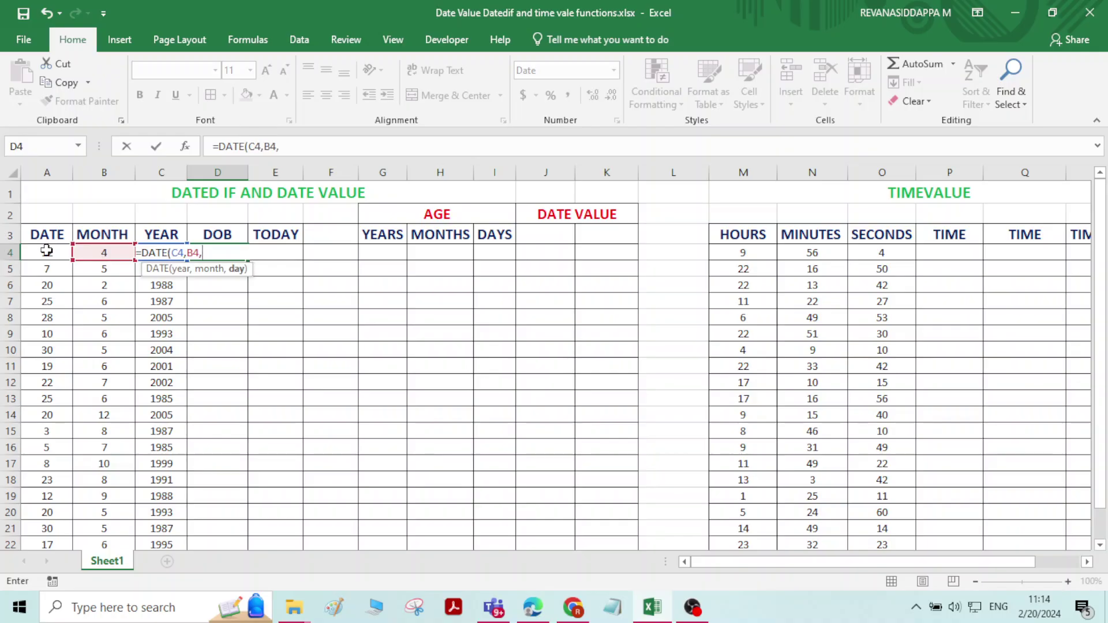
left_click(46, 252)
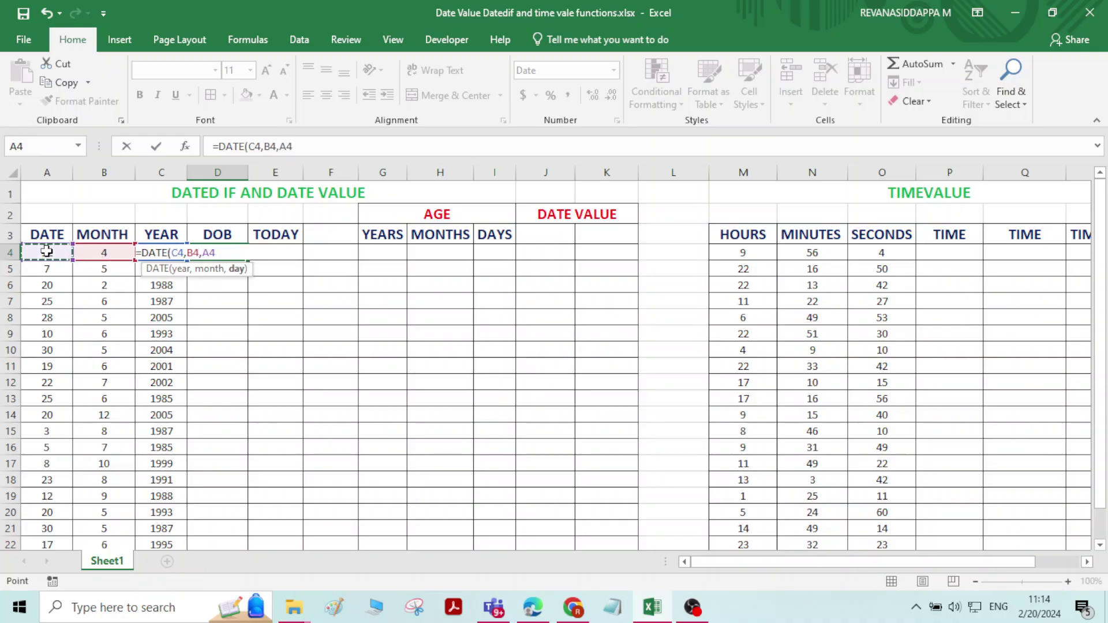
key("Return")
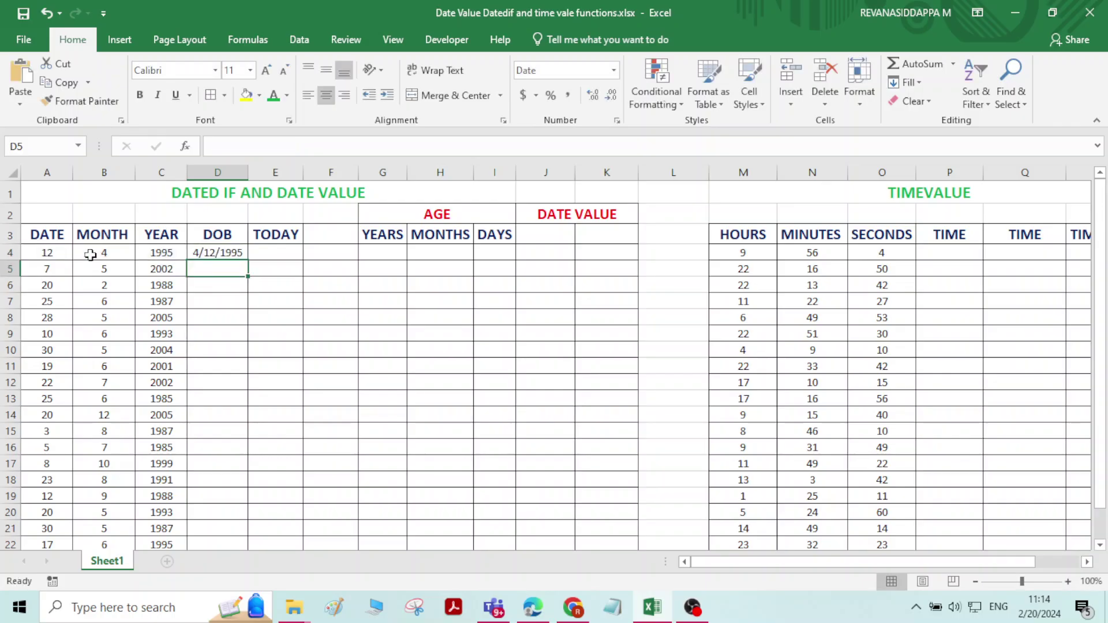
Fill the DATE formula from D4 down the DOB column to row 24
left_click(221, 252)
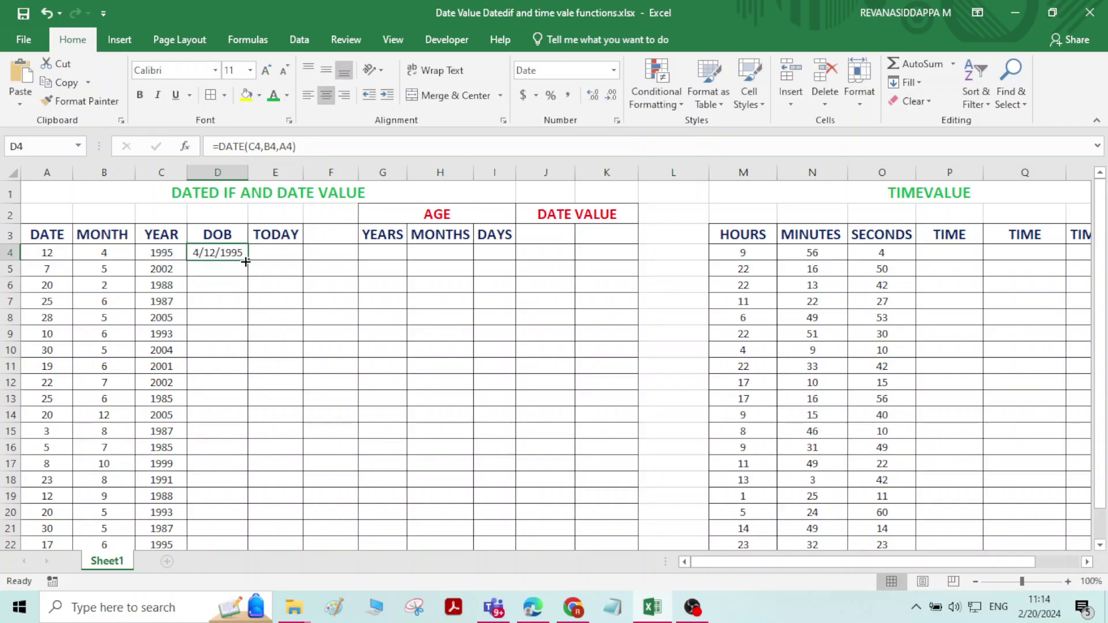
left_click_drag(248, 260, 228, 514)
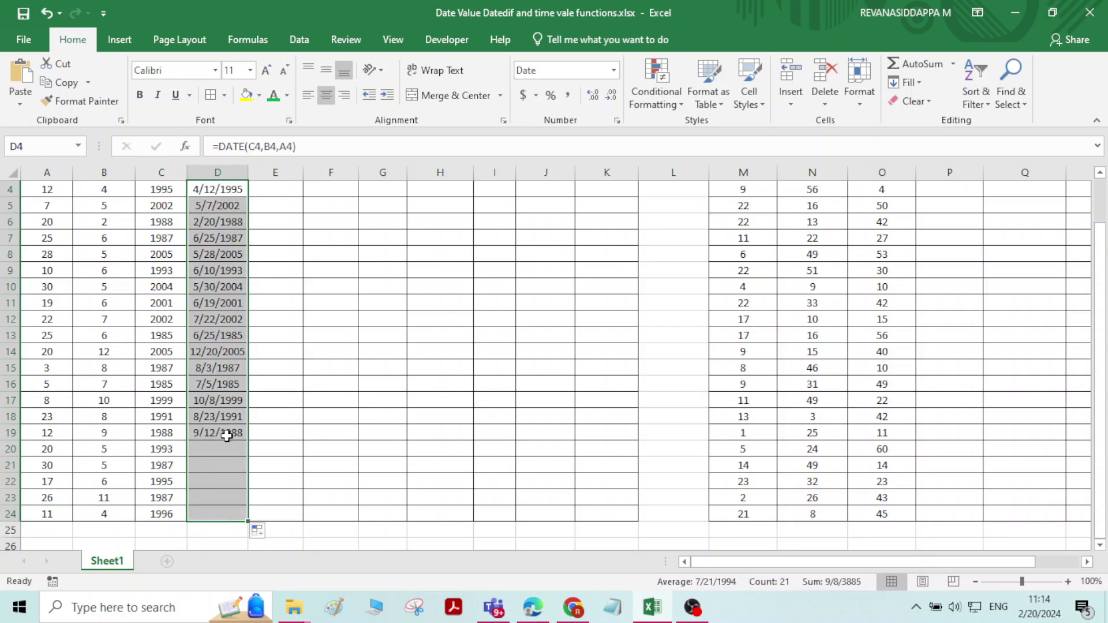
scroll(230, 353, "up", 1)
left_click(278, 272)
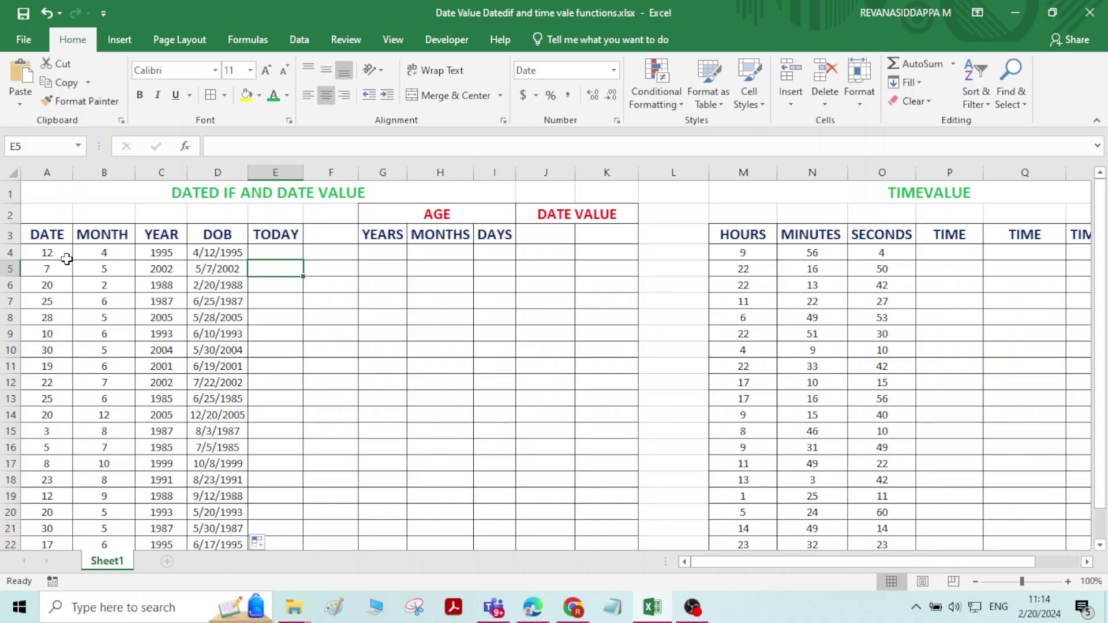
left_click(208, 253)
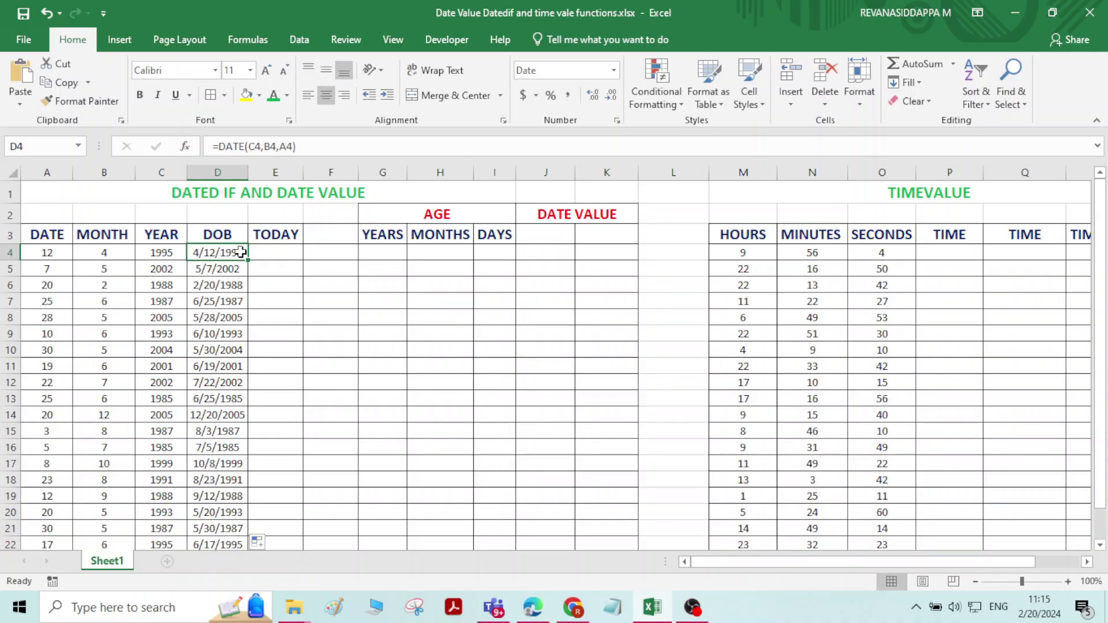
left_click(280, 253)
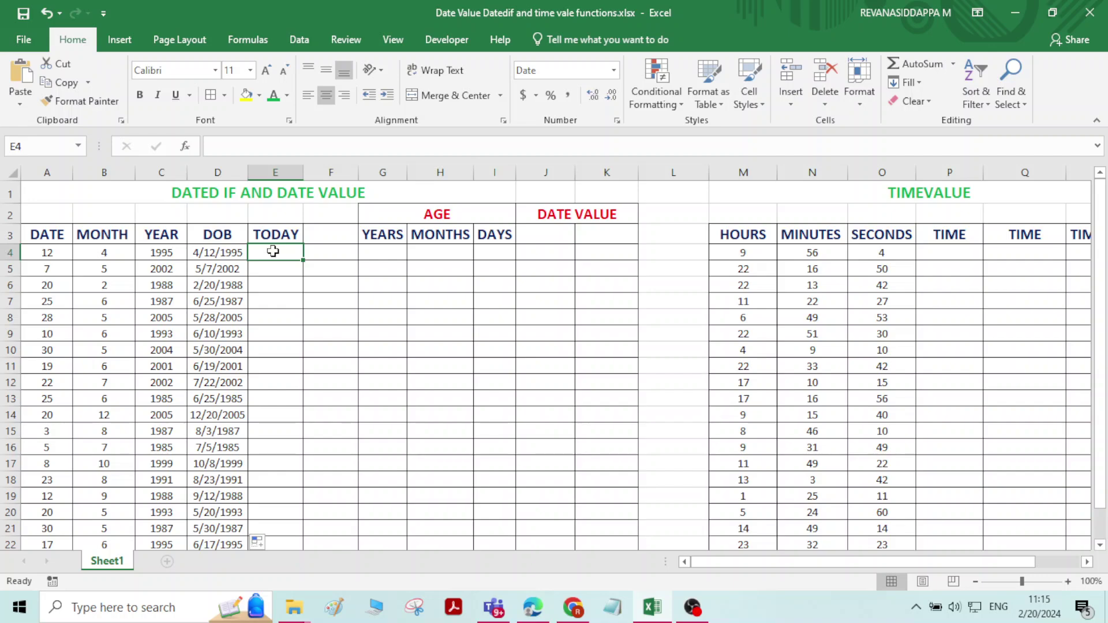
left_click(272, 283)
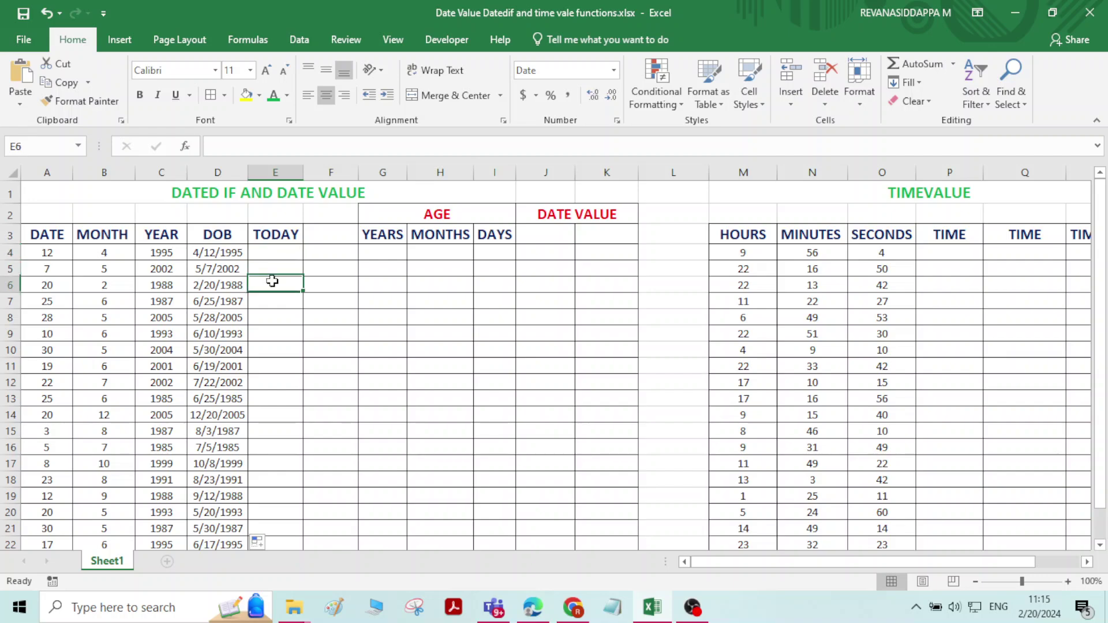
left_click(224, 256)
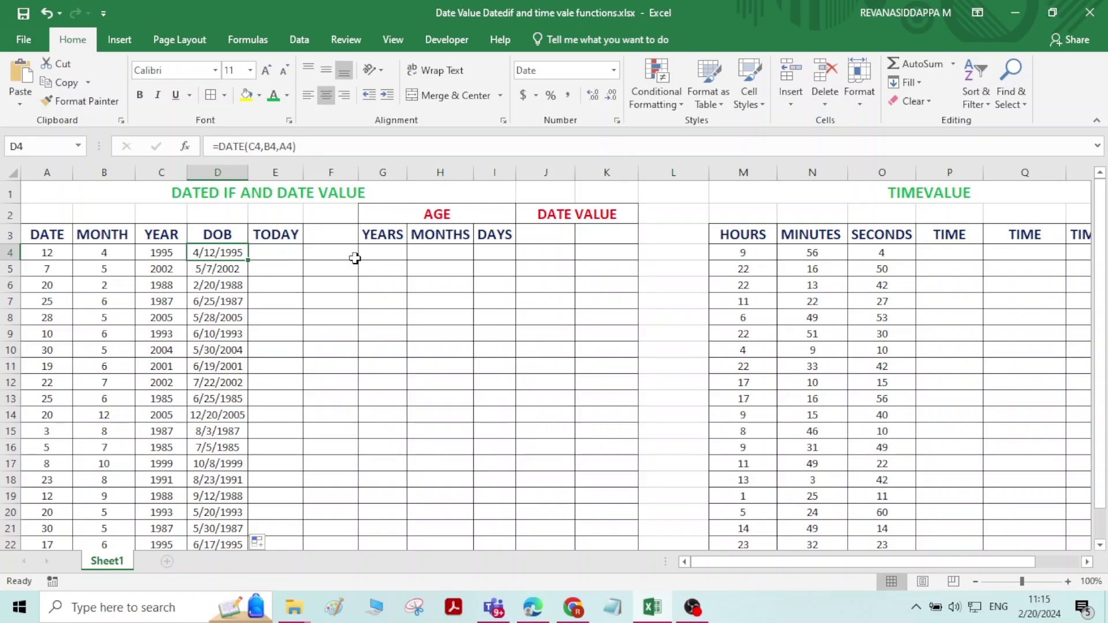
left_click(391, 249)
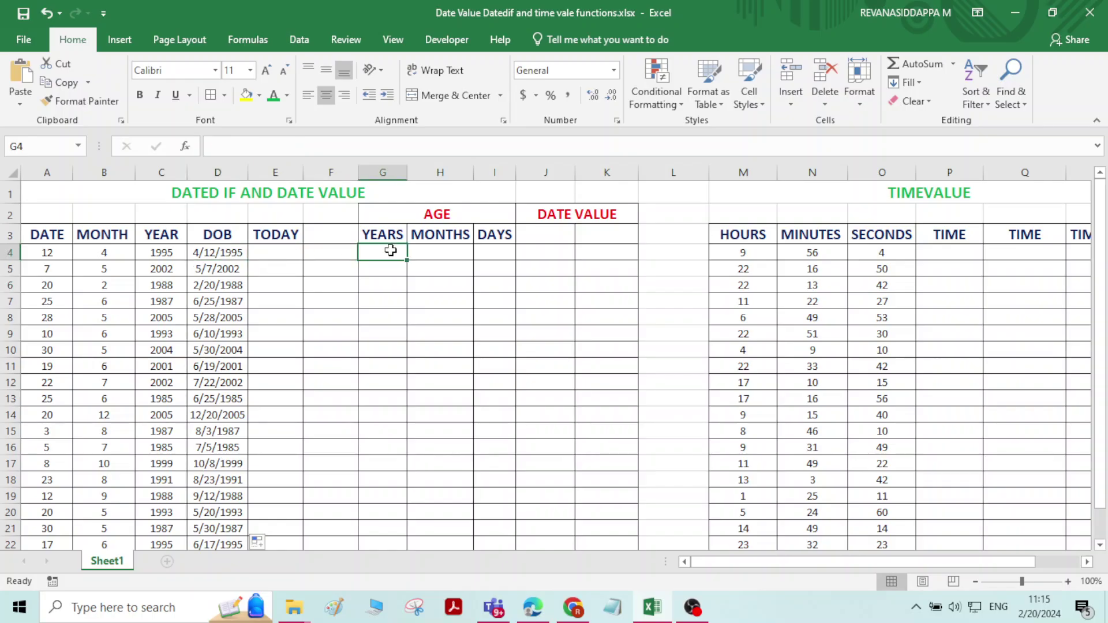
left_click(228, 252)
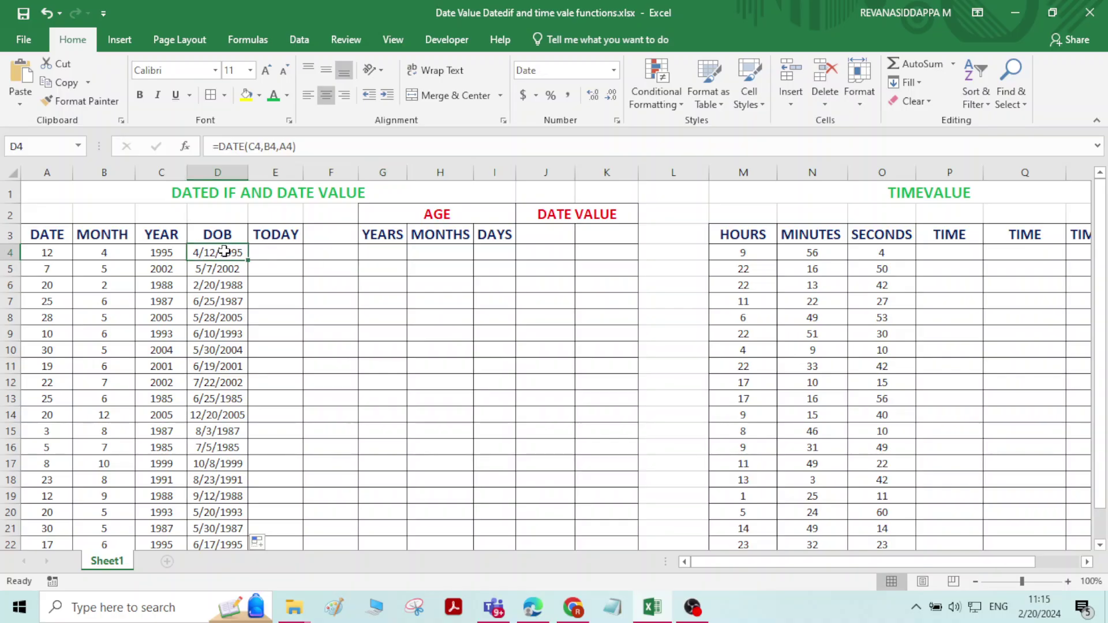
Enter =TODAY() in the first cell of the TODAY column, E4
left_click(270, 248)
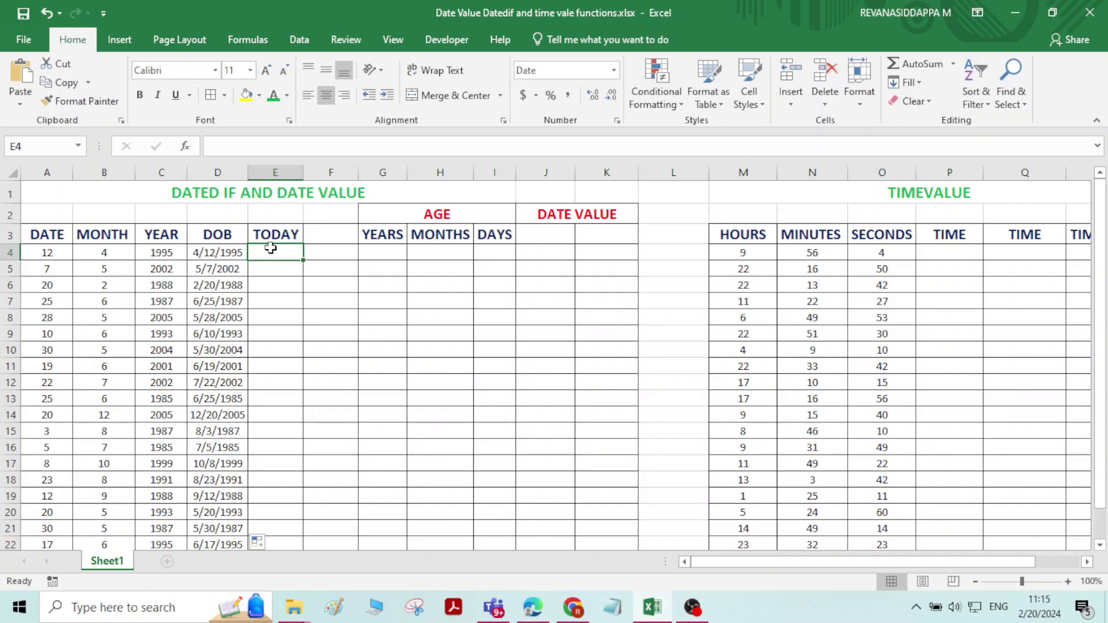
type("=")
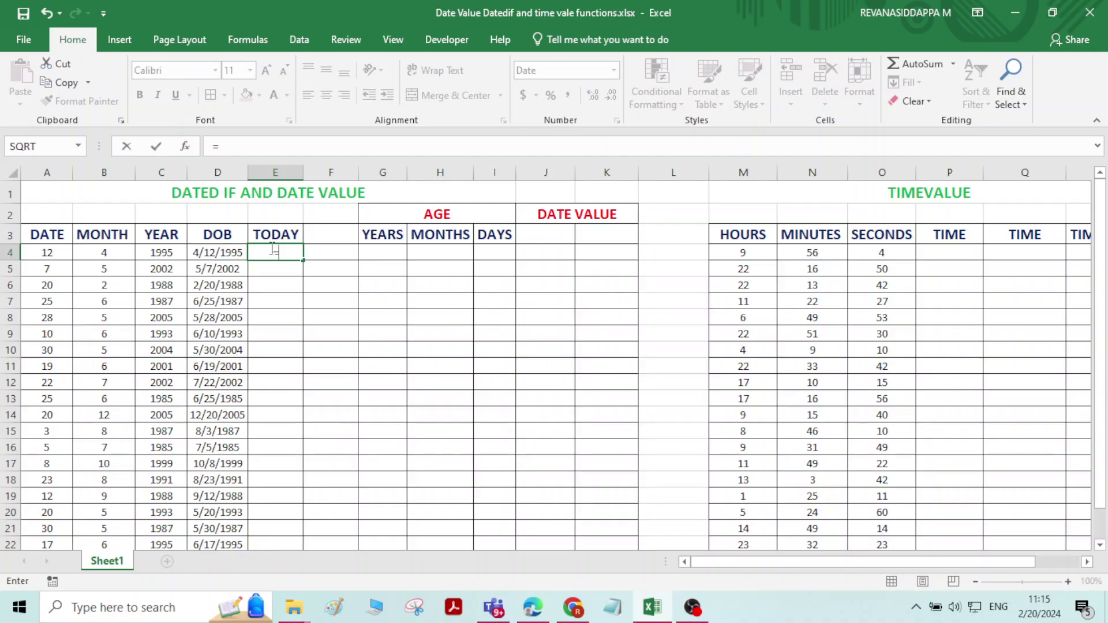
type("TO")
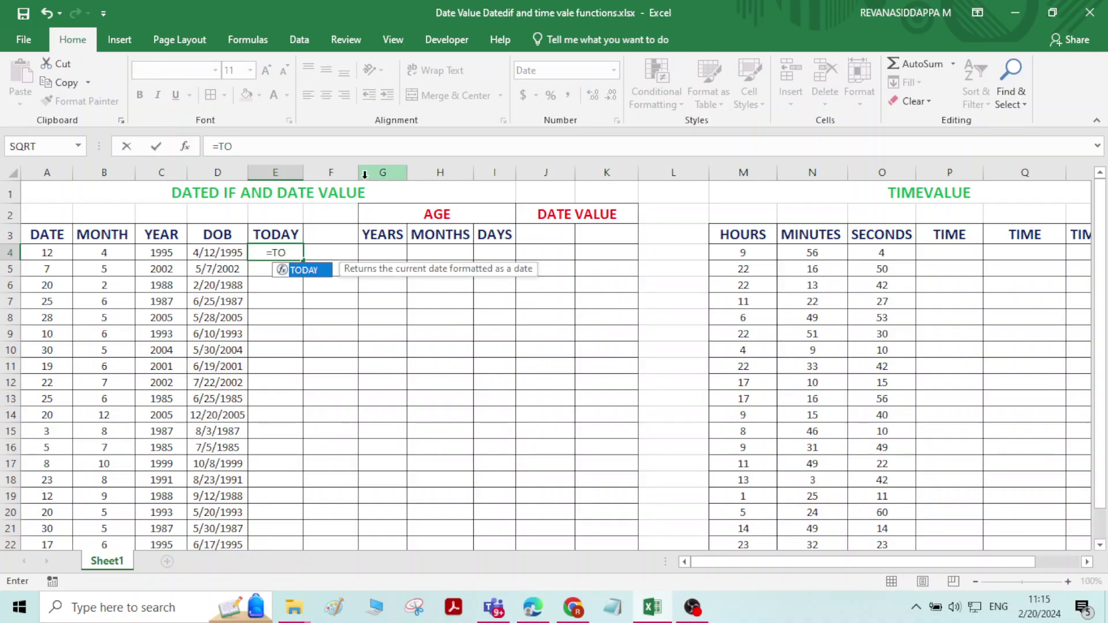
double_click(303, 270)
type(")")
key("Return")
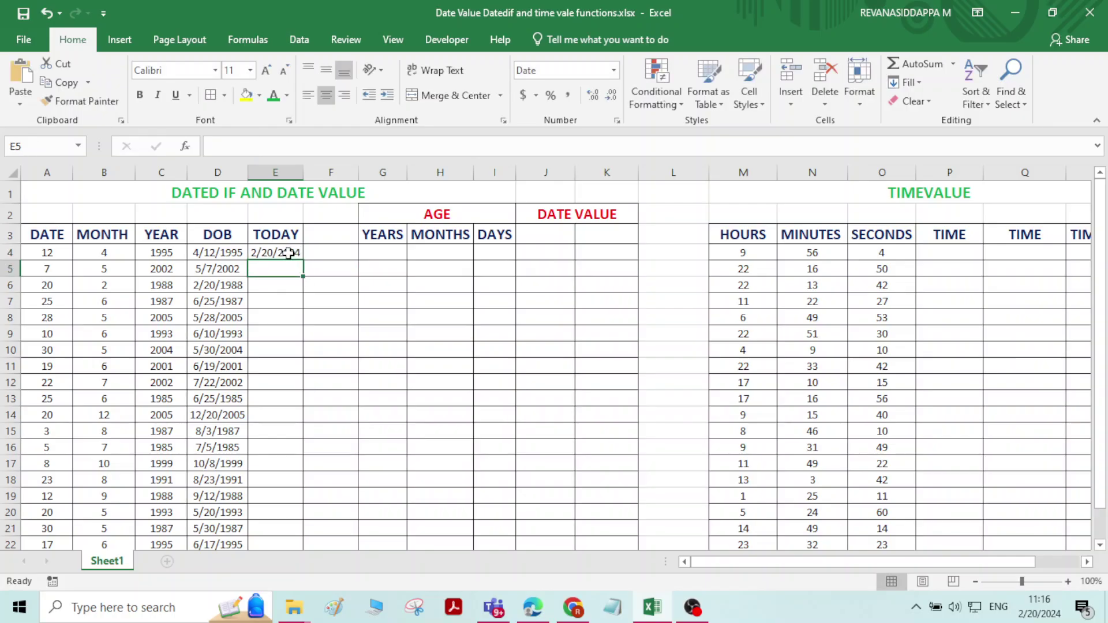
Fill the TODAY formula from E4 down the column to row 24
left_click(289, 252)
left_click_drag(301, 261, 287, 515)
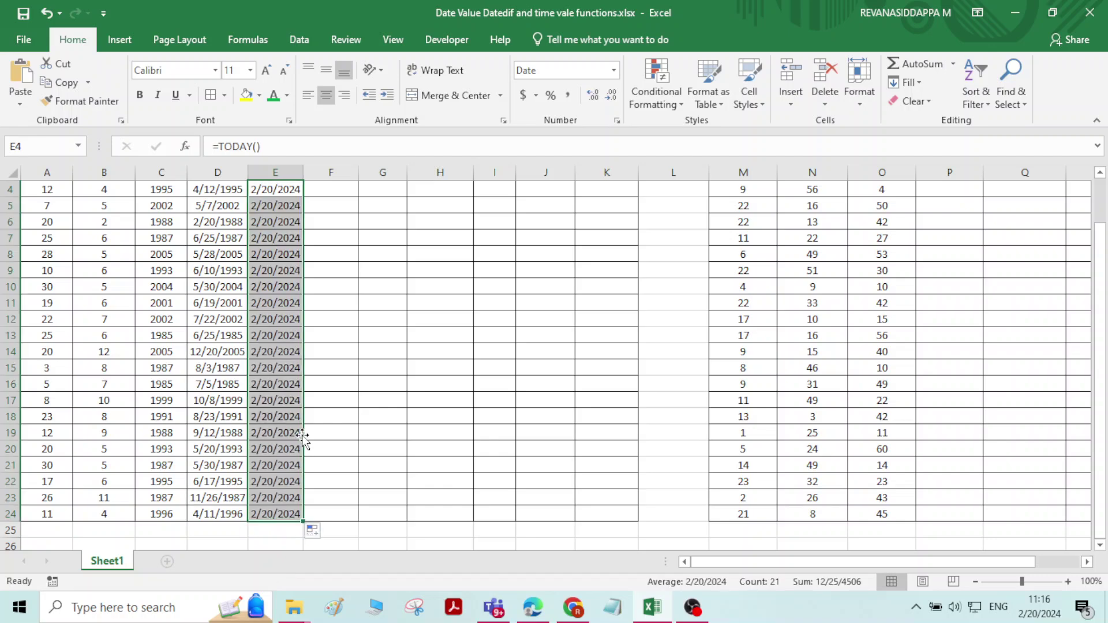
scroll(329, 344, "up", 1)
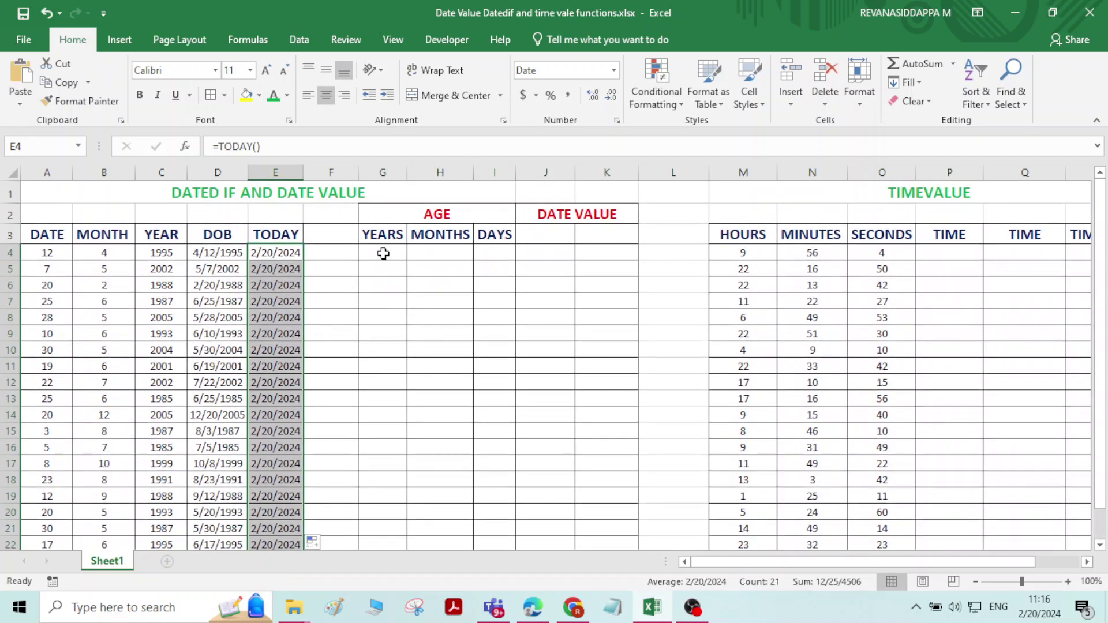
left_click(383, 254)
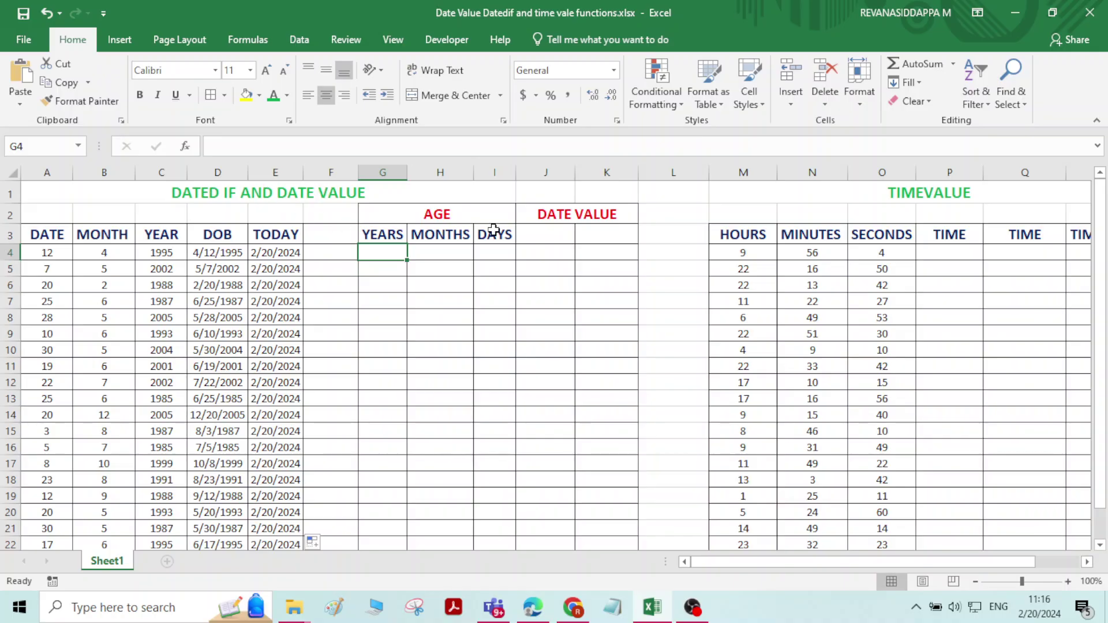
left_click(391, 305)
left_click(383, 256)
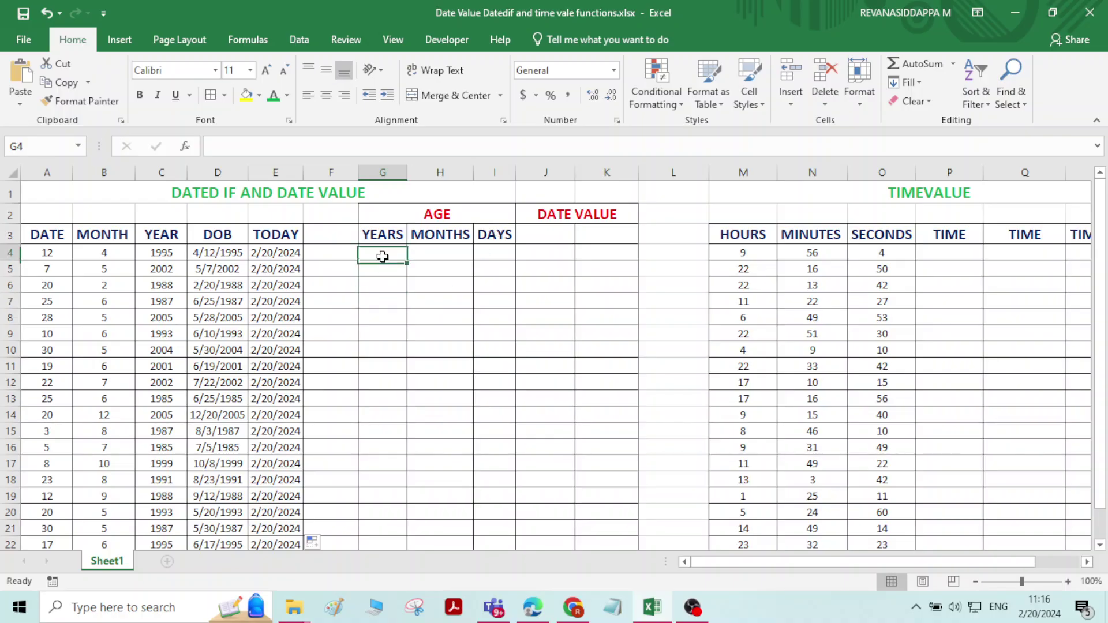
left_click(383, 285)
left_click(384, 269)
Enter =DATEDIF(D4,E4,"Y") in the first YEARS cell, G4, to calculate the age in full years
left_click(387, 253)
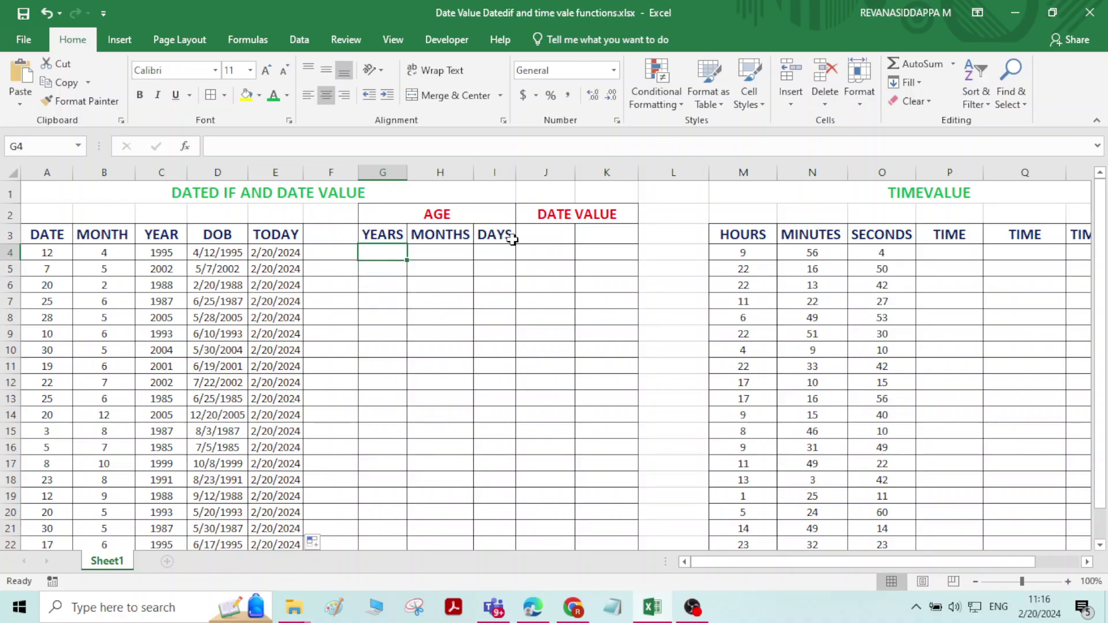
type("=")
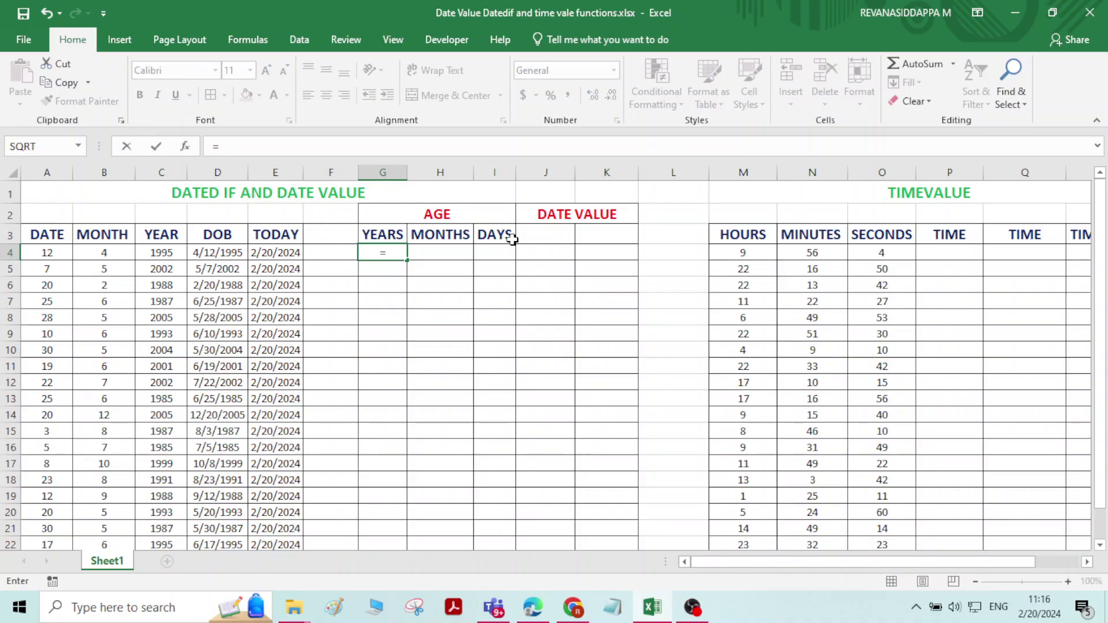
type("D")
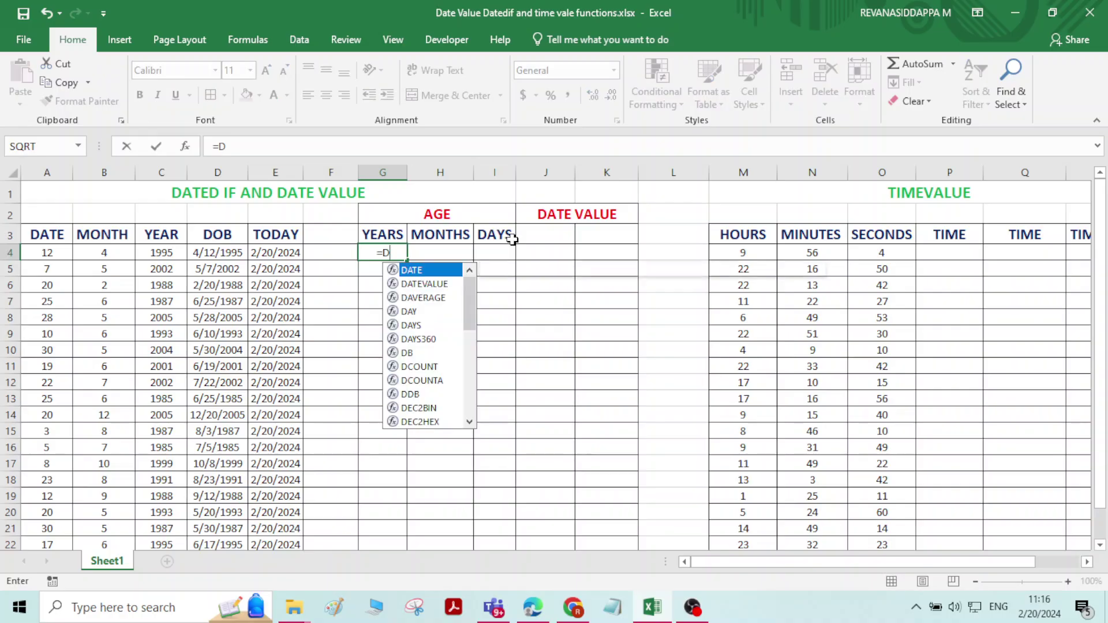
type("ATEDI")
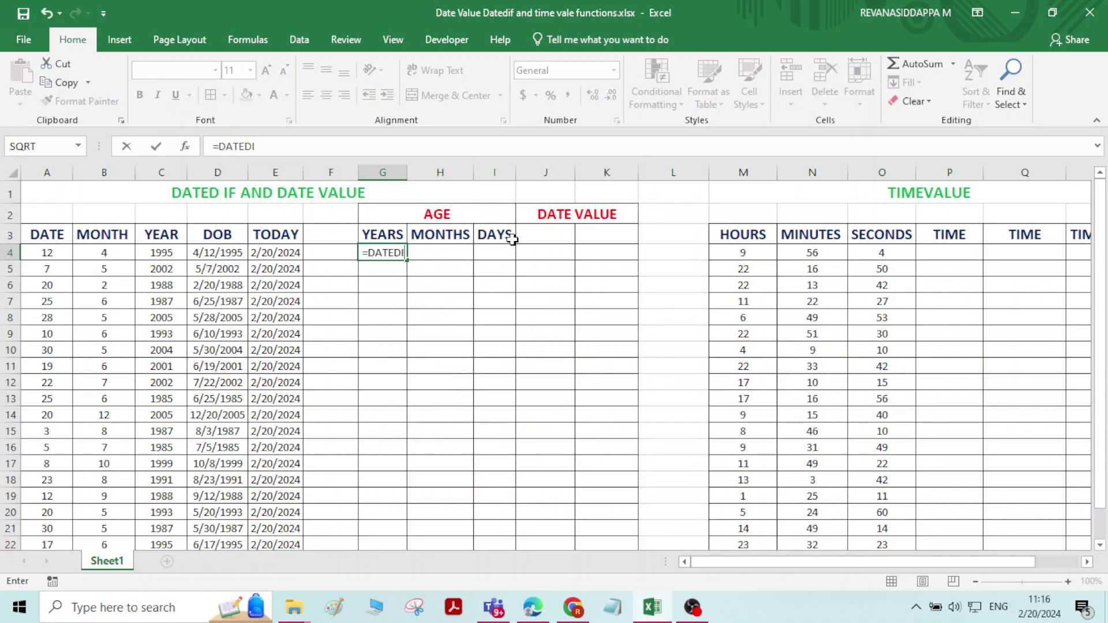
type("F")
type("(")
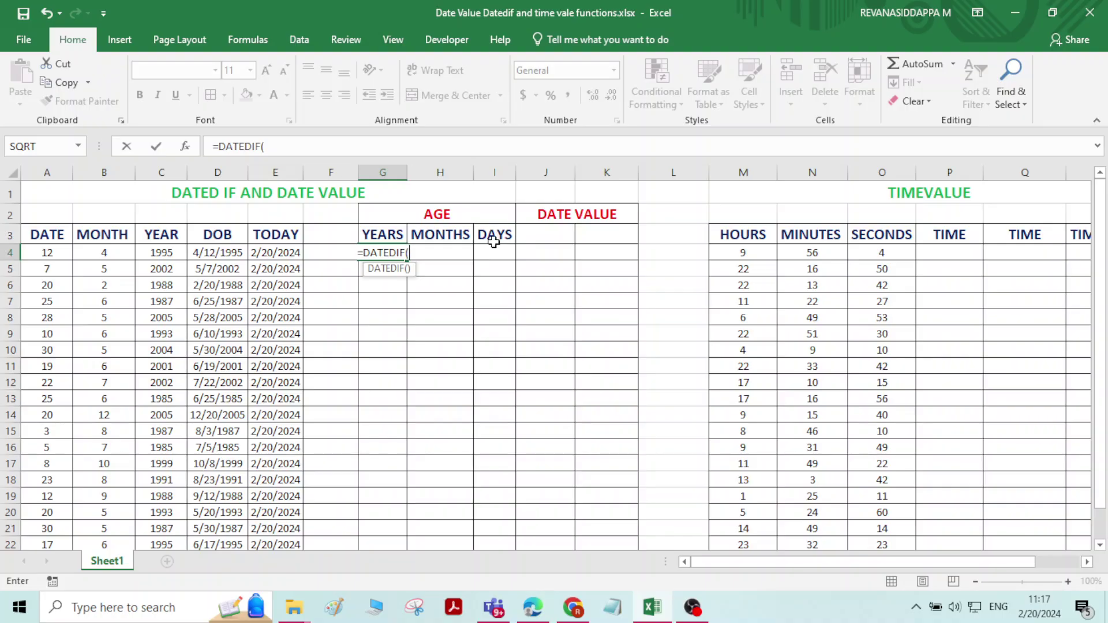
left_click(222, 252)
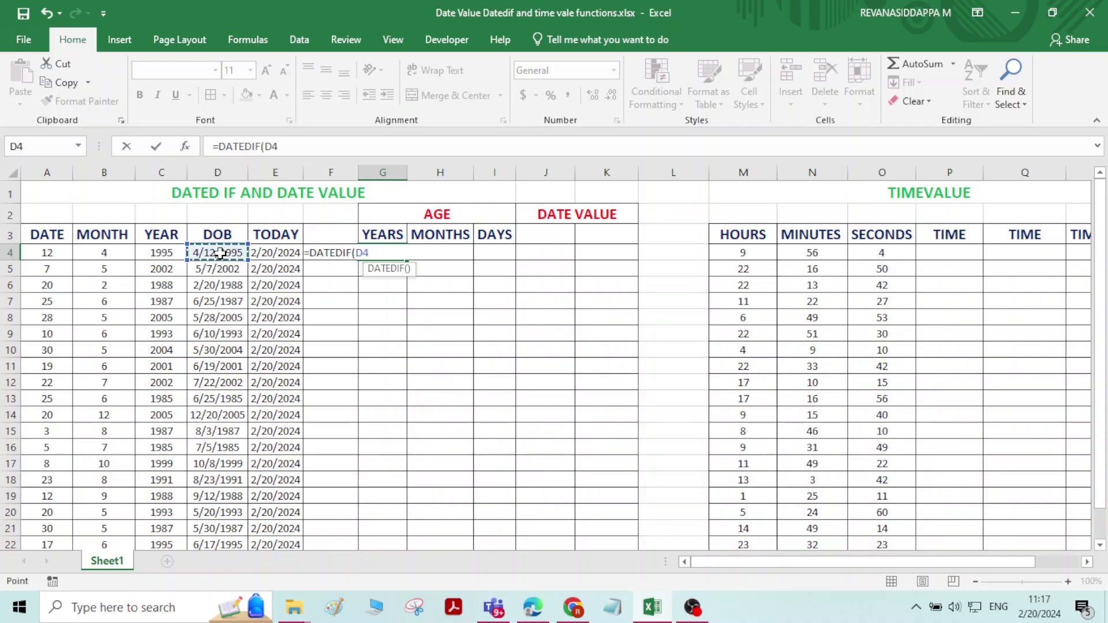
type(",")
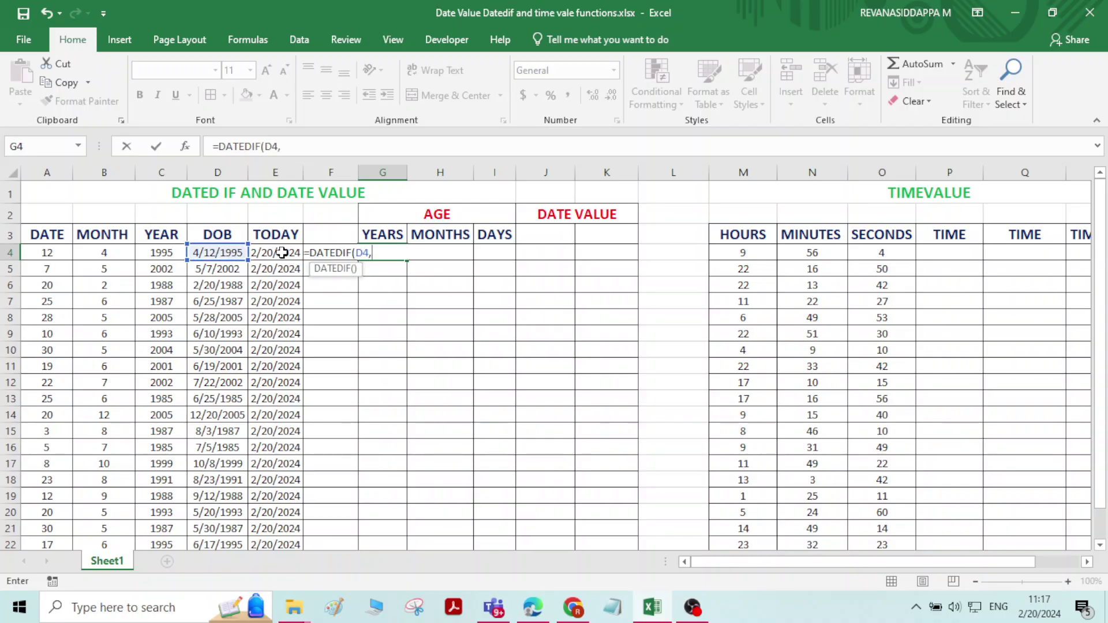
left_click(282, 252)
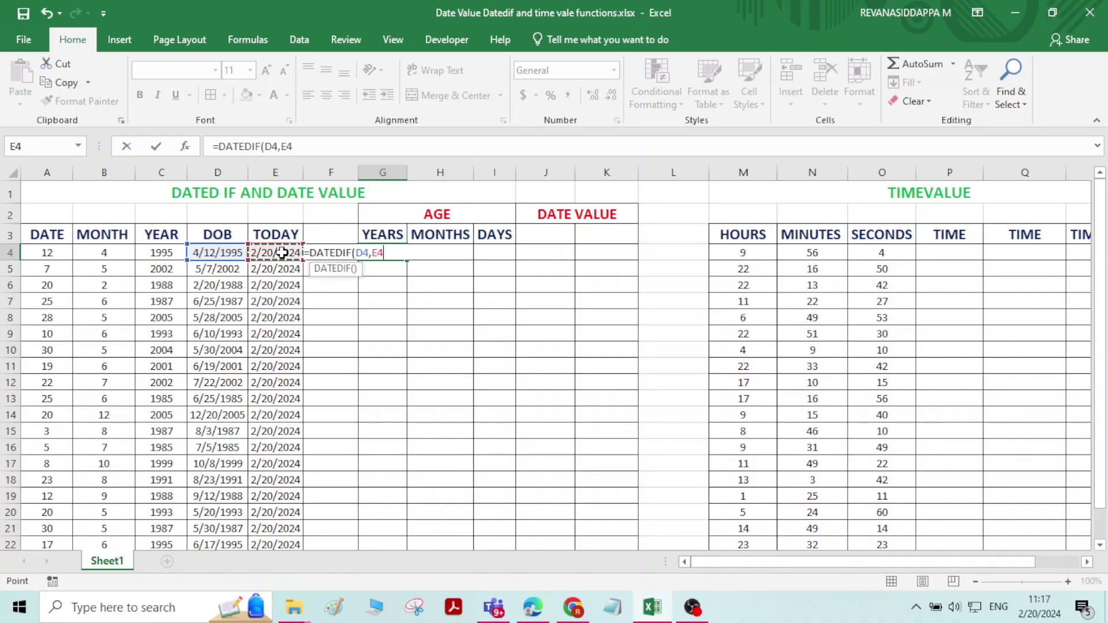
type(",\"Y\"")
key("Return")
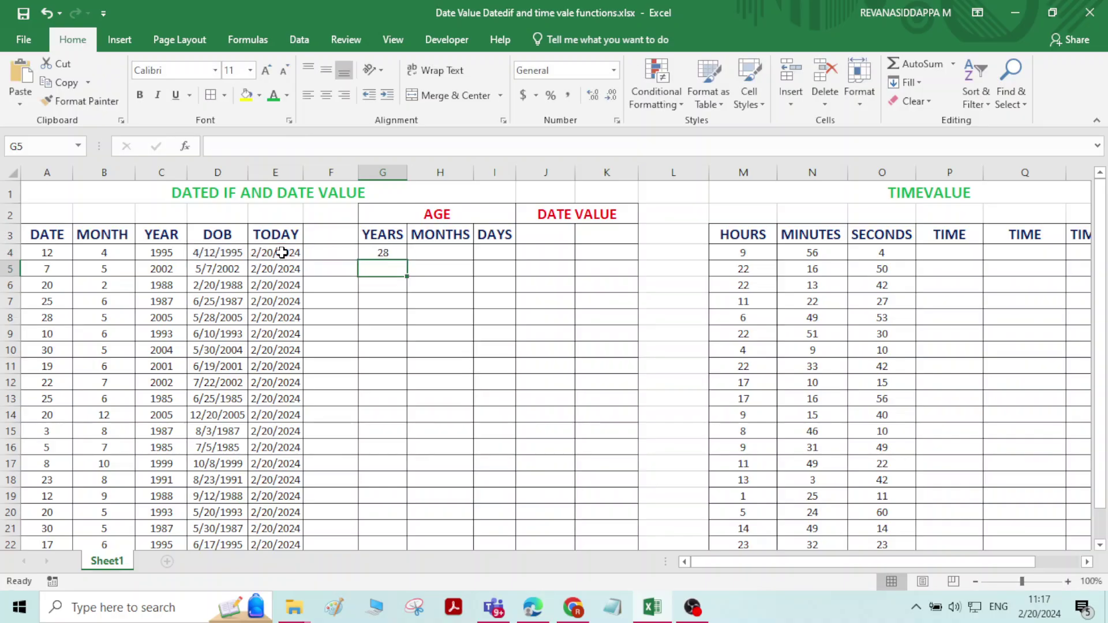
Reuse the G4 formula in the first MONTHS cell, H4, with the unit changed to "YM": =DATEDIF(D4,E4,"YM")
left_click(388, 252)
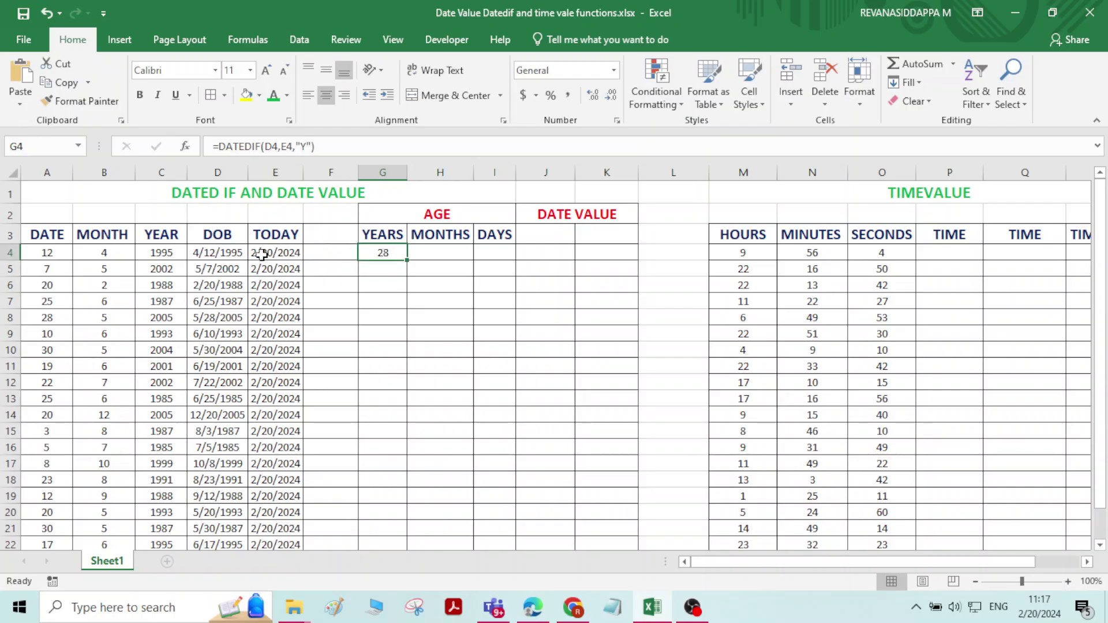
left_click(278, 252)
left_click(395, 250)
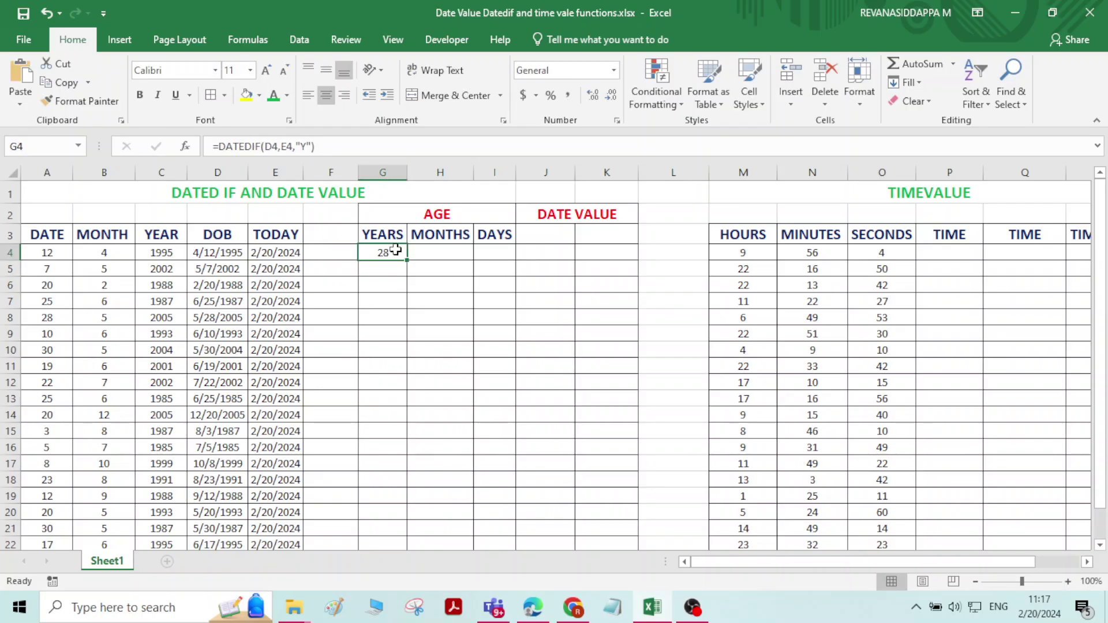
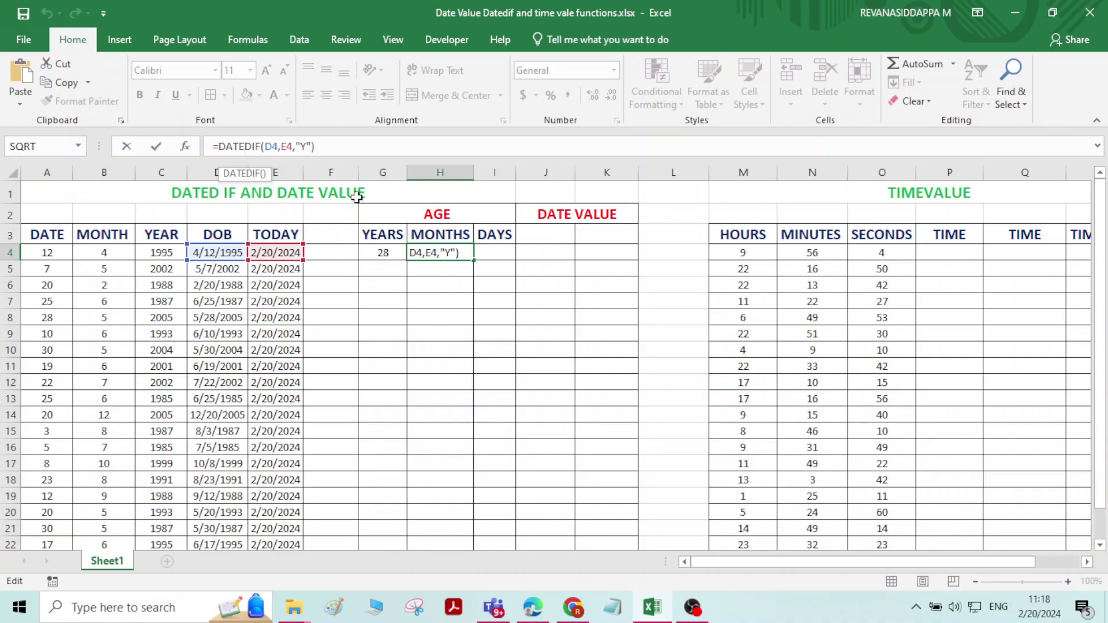
type("M")
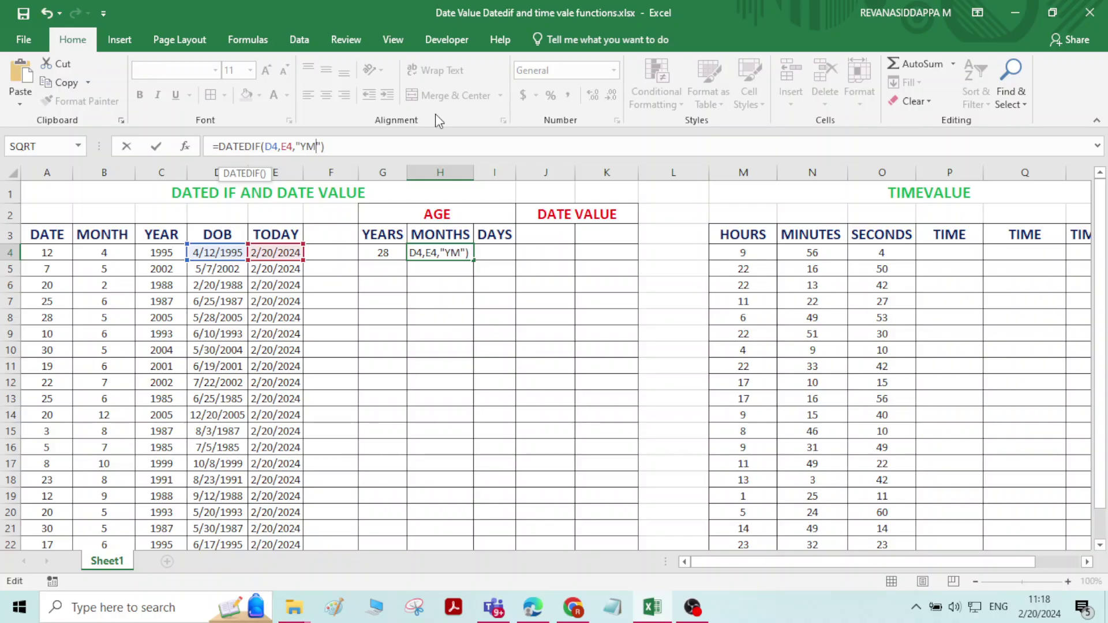
key("Return")
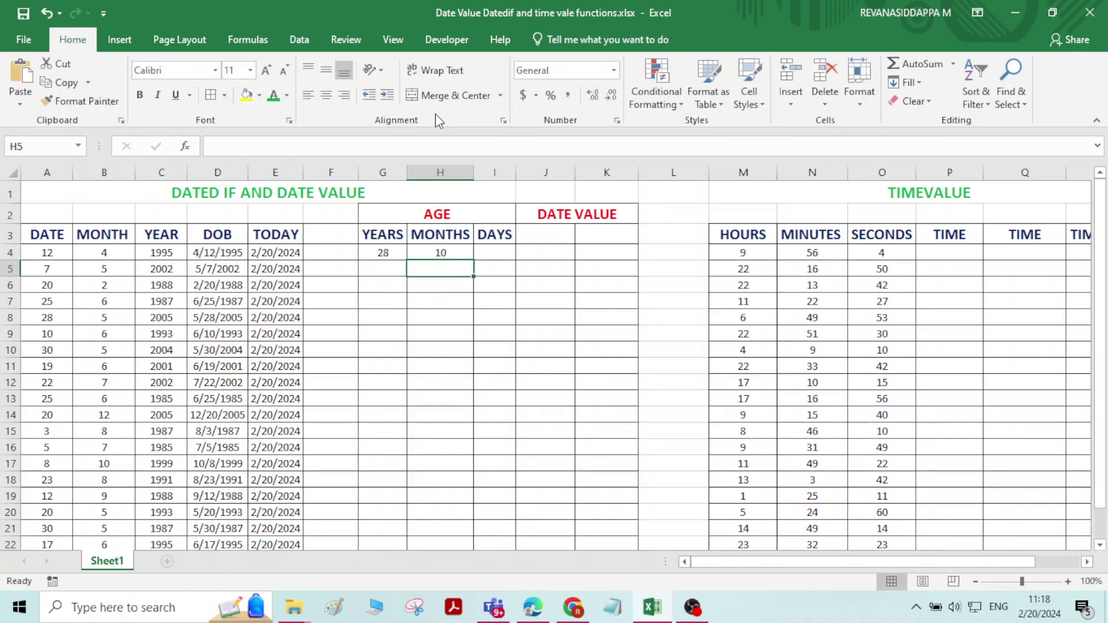
Change the unit in the H4 formula to "M" to count the total months since the date of birth
left_click(427, 253)
left_click(389, 251)
left_click(445, 249)
left_click(306, 147)
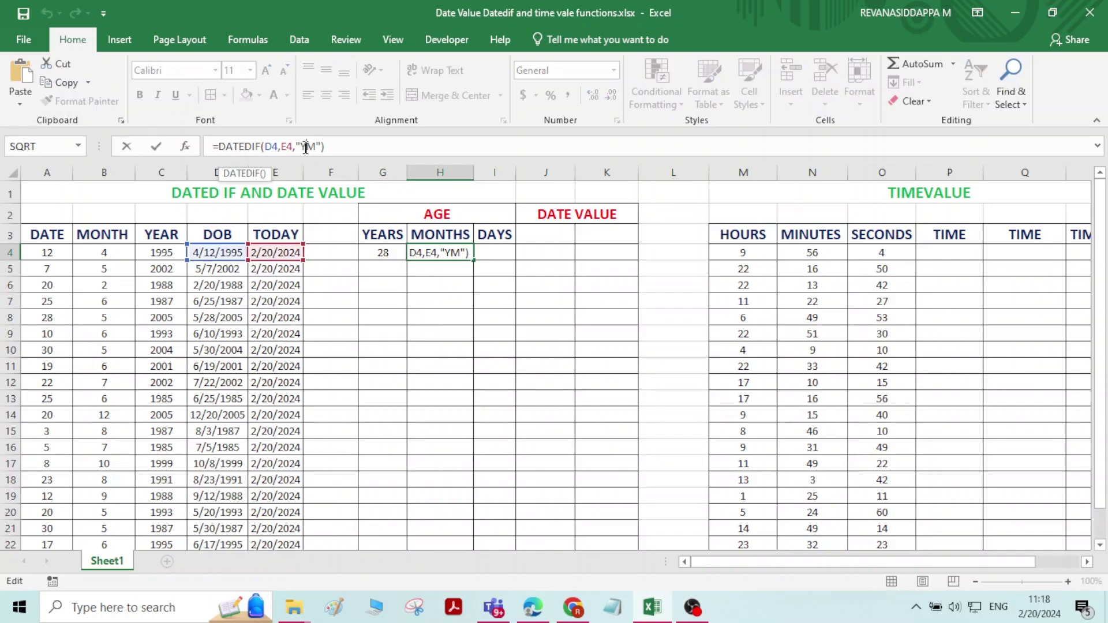
key("BackSpace")
key("Return")
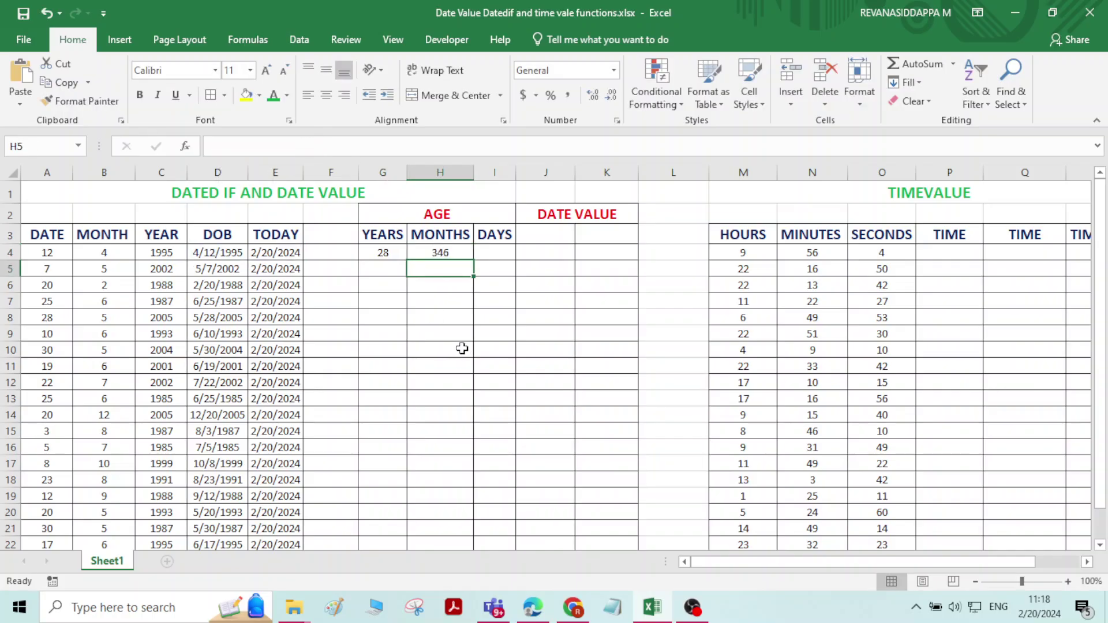
Compare the H4 result with the dates in D4 and E4, and restore the formula's unit to "YM"
left_click_drag(462, 347, 454, 265)
left_click(454, 252)
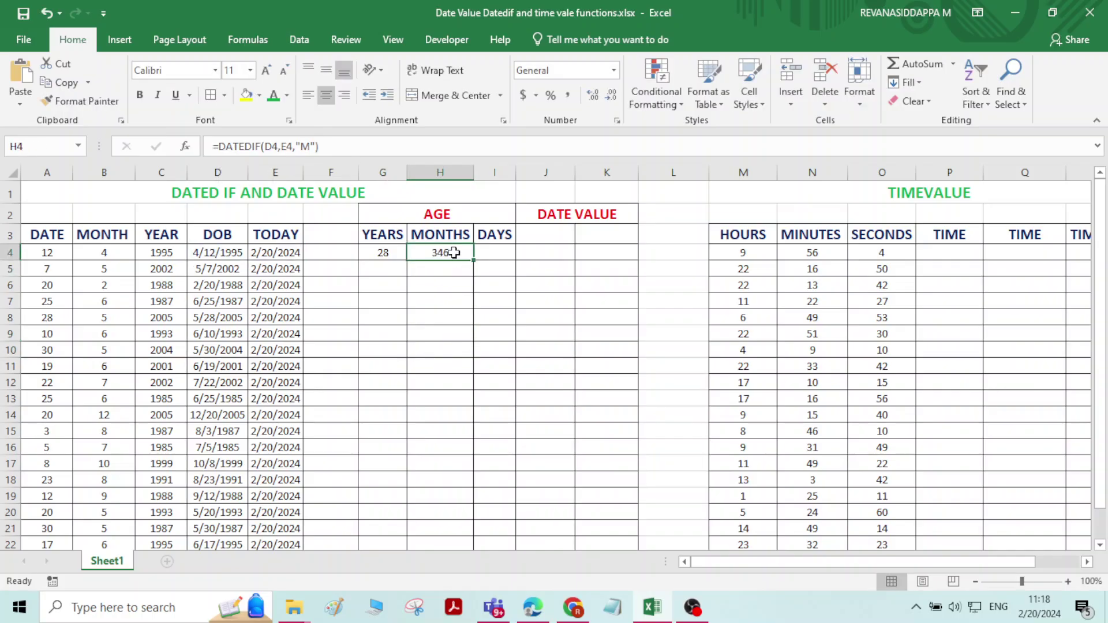
left_click(213, 255)
left_click(297, 252)
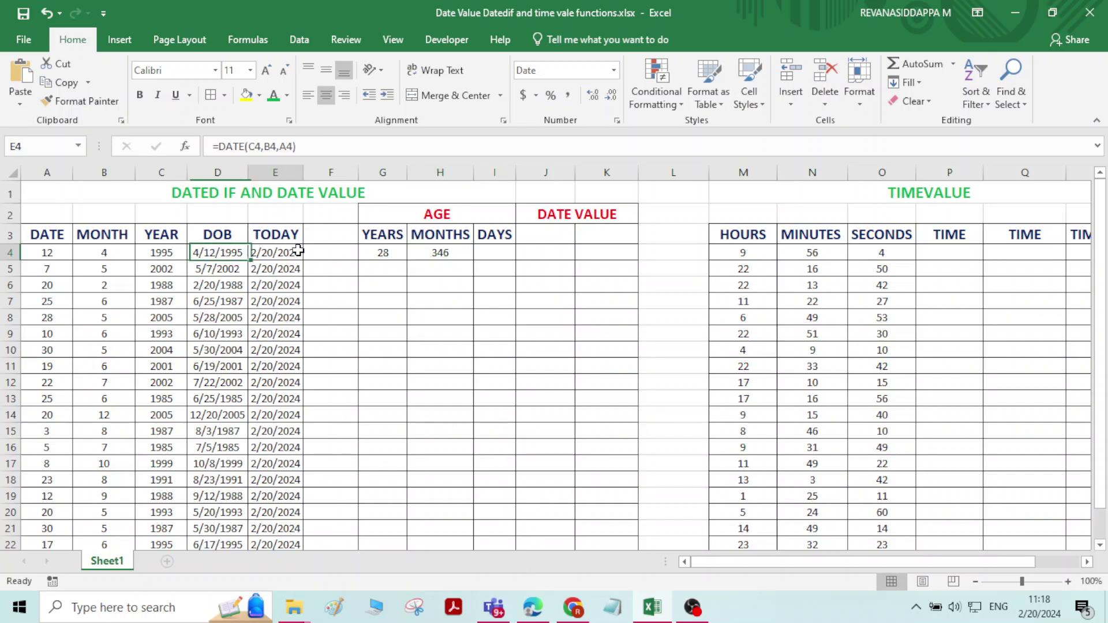
left_click(454, 253)
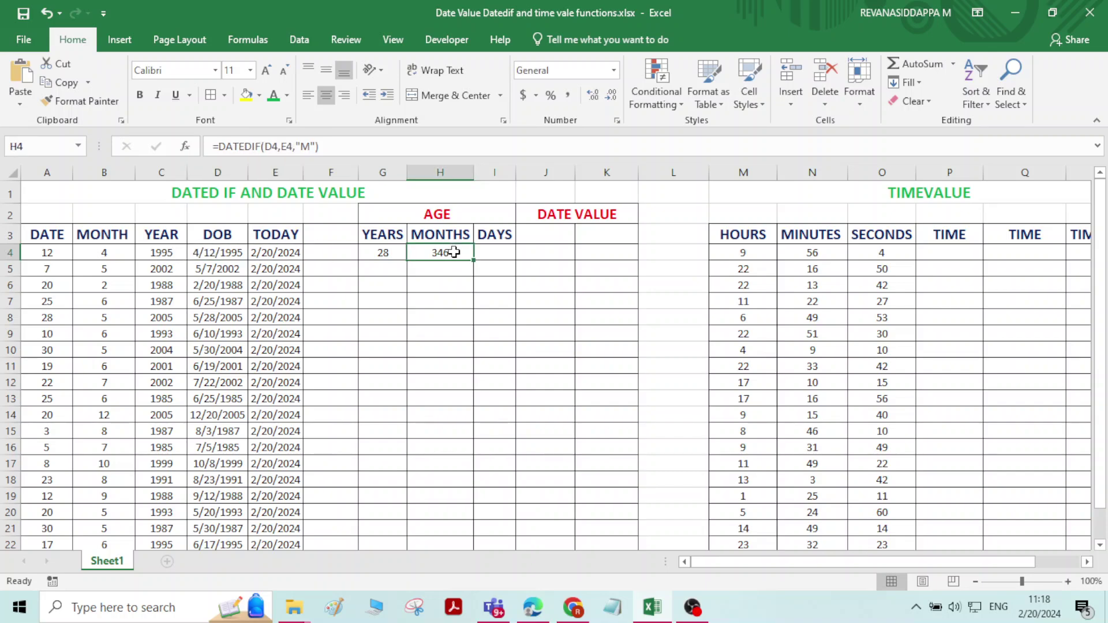
left_click(306, 146)
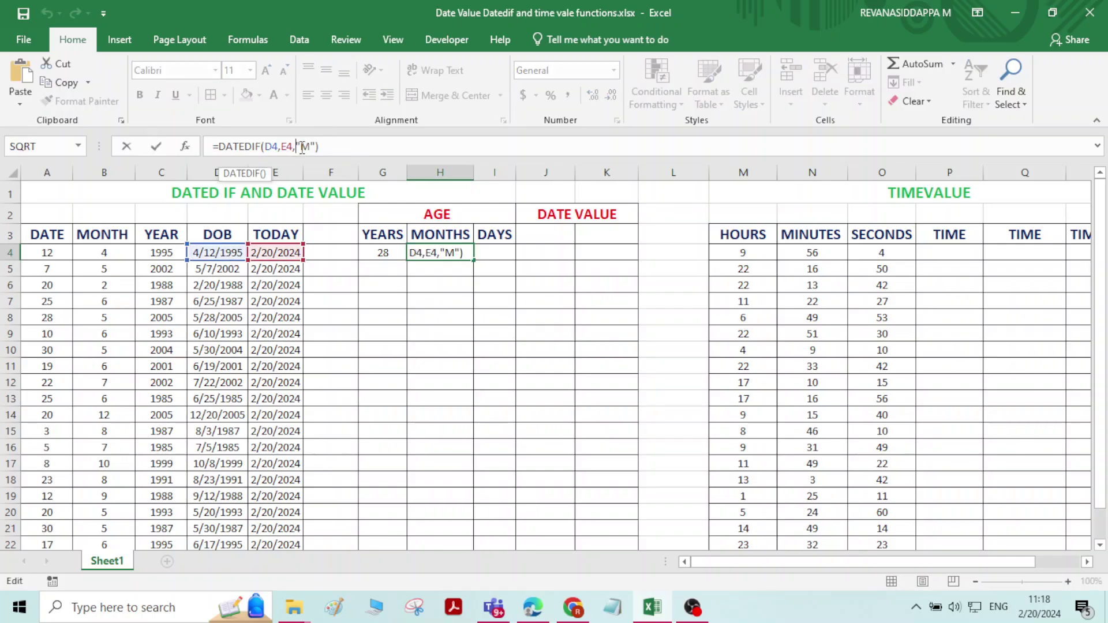
key("Return")
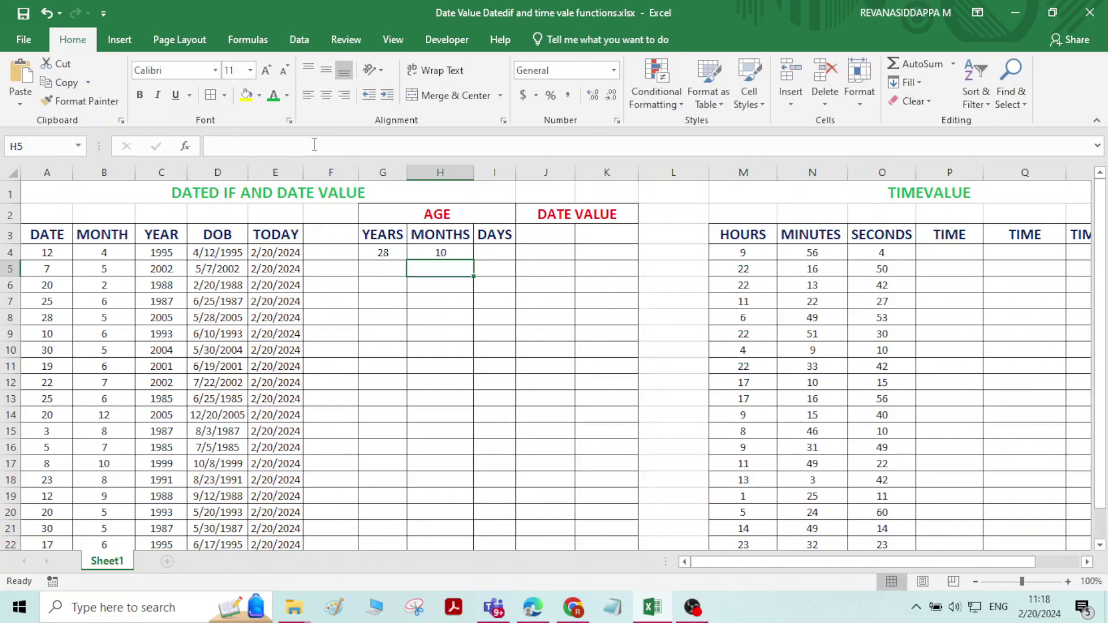
left_click(460, 252)
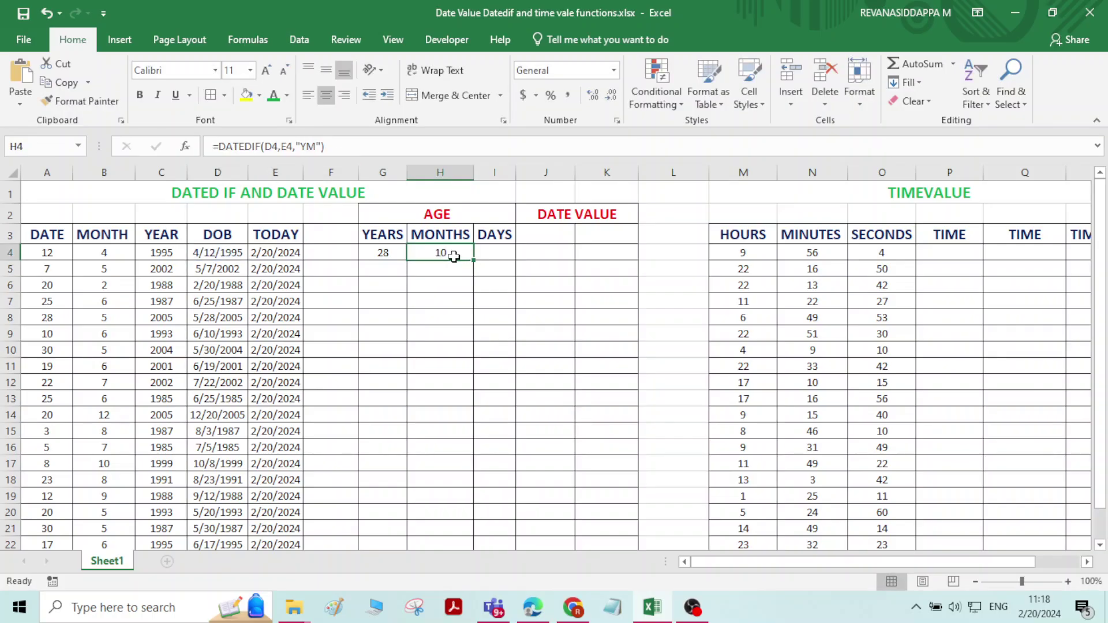
Reuse the G4 formula in the first DAYS cell, I4, with the unit changed to "MD": =DATEDIF(D4,E4,"MD")
left_click(384, 254)
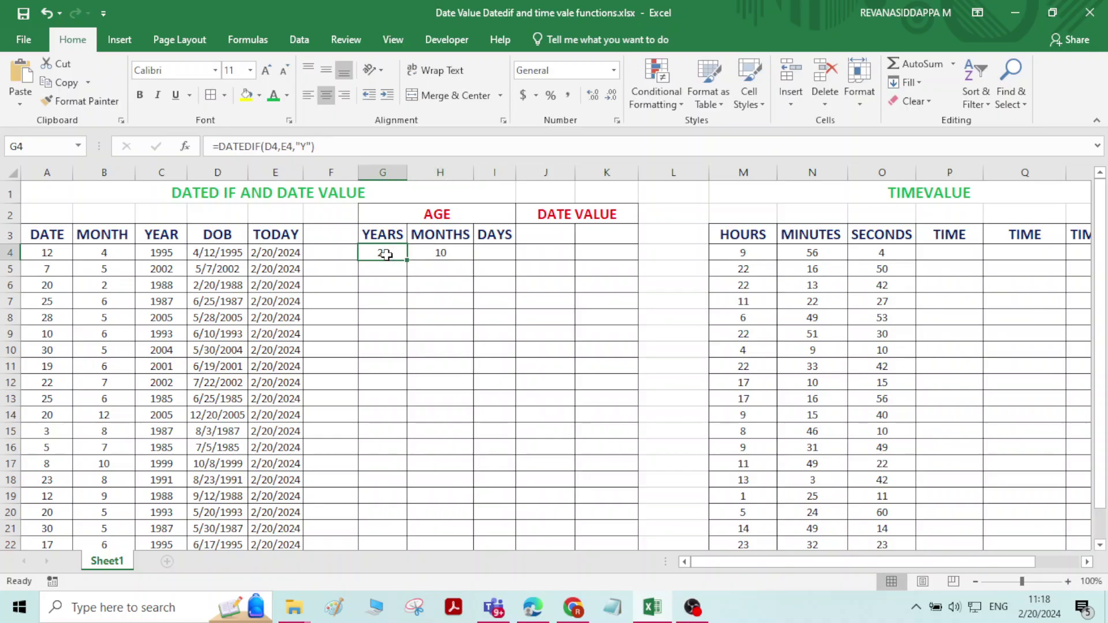
left_click(501, 252)
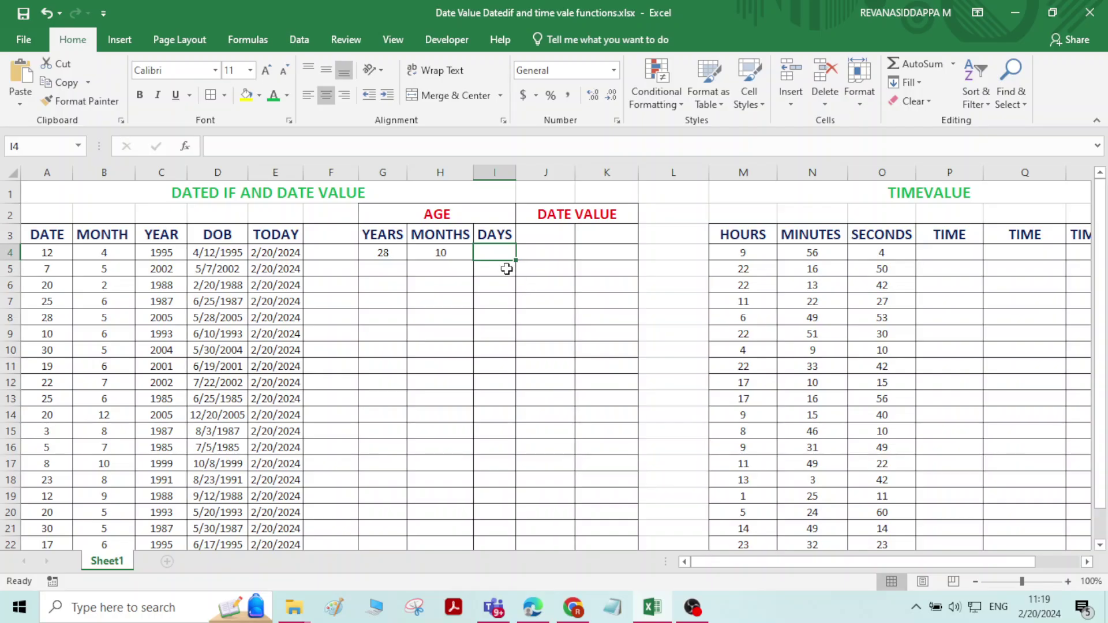
type("=DATEDIF(D4,E4,\"Y\")")
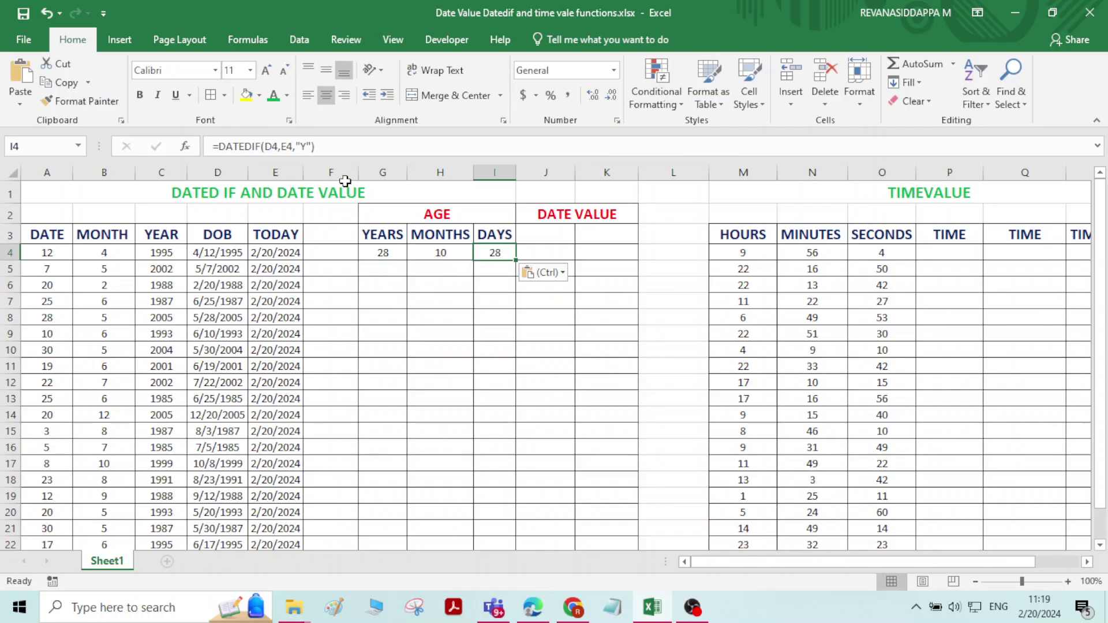
left_click(307, 146)
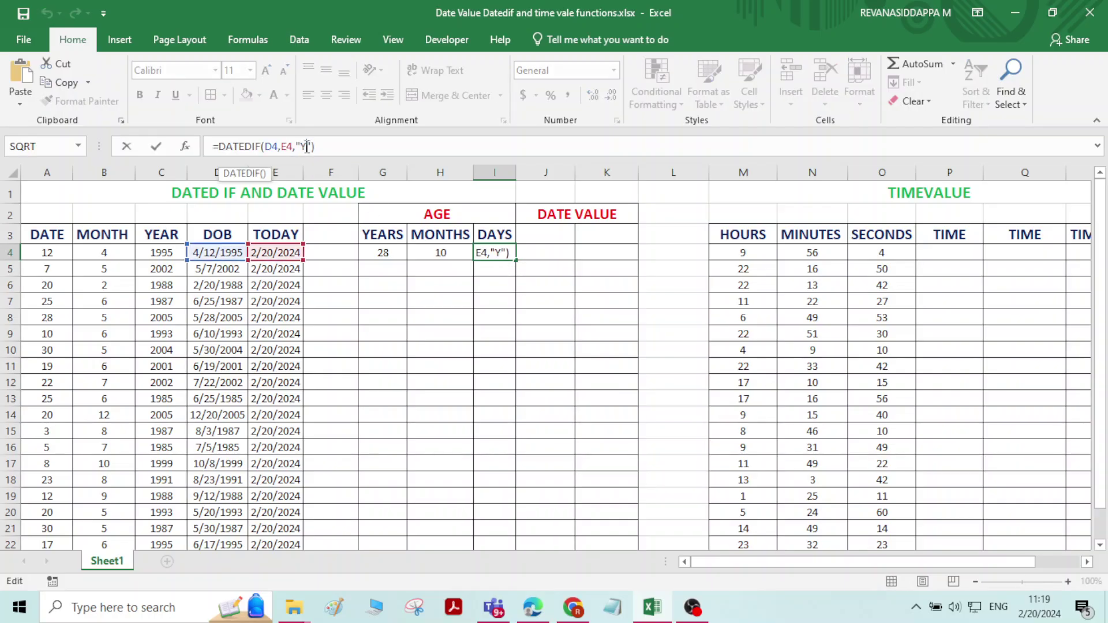
key("BackSpace")
type("MD")
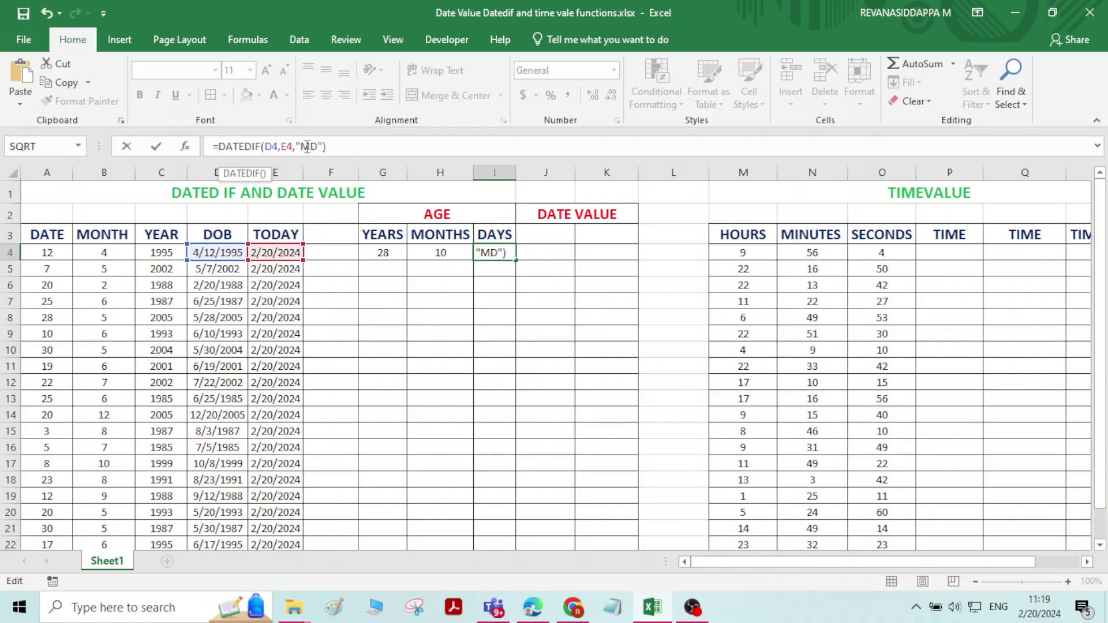
key("Return")
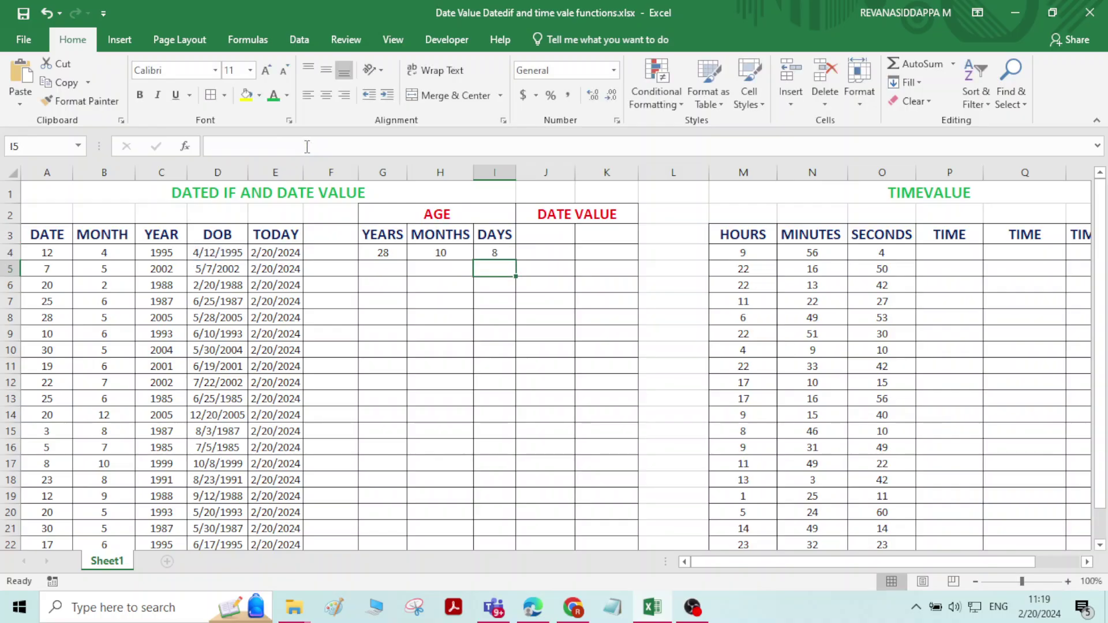
Change the unit in the I4 formula to "D" to count the total days since the date of birth
left_click(506, 252)
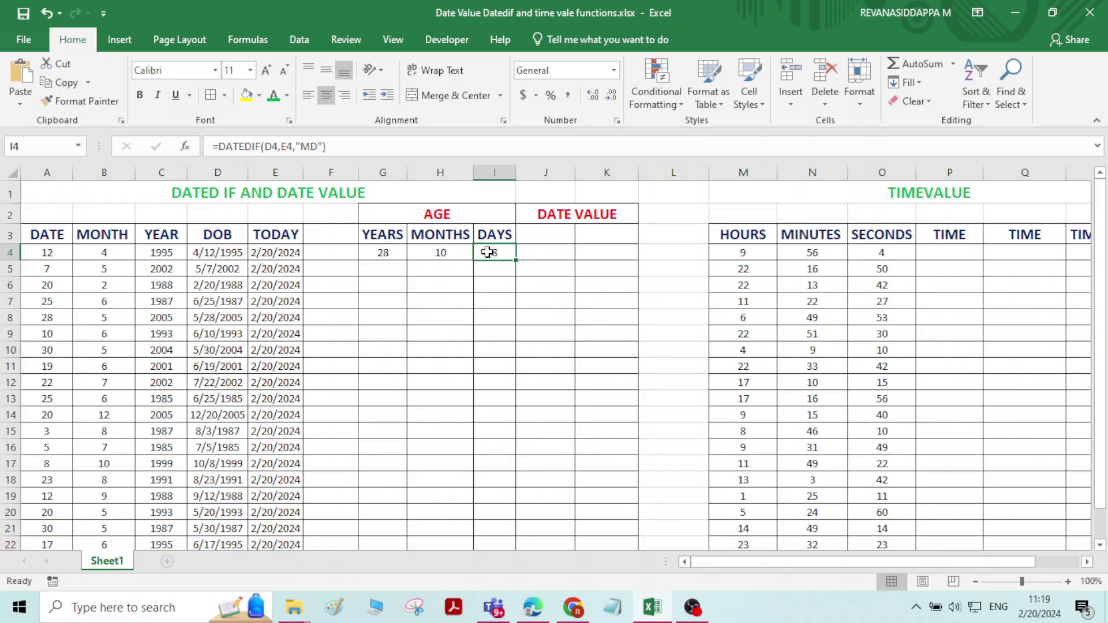
left_click(310, 146)
key("BackSpace")
key("Return")
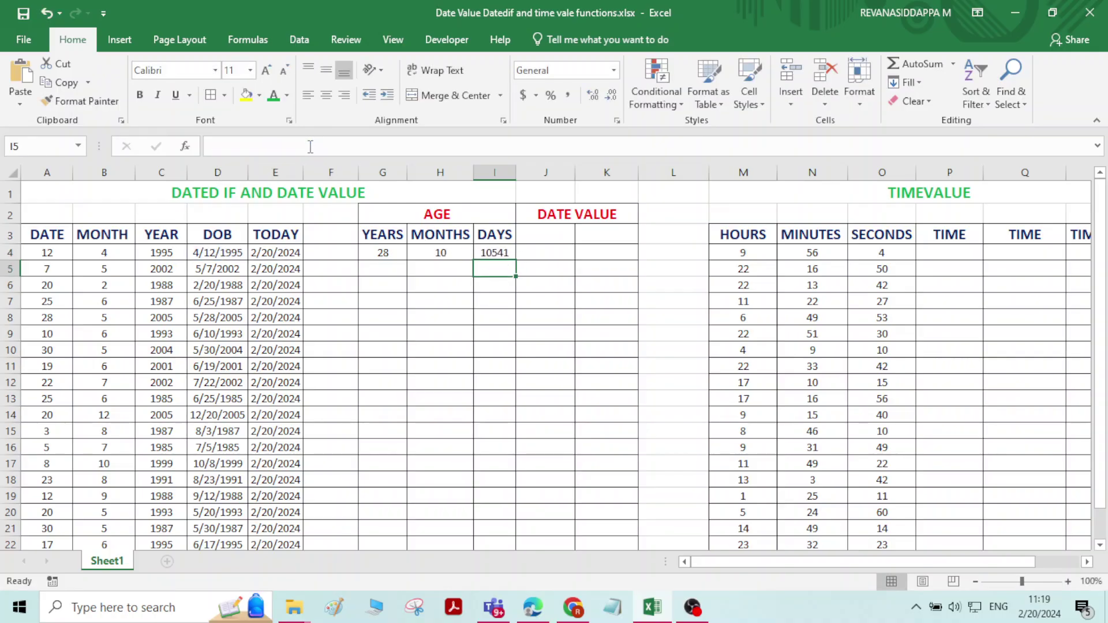
Compare the I4 result with the dates in D4 and E4, and restore the formula's unit to "MD"
left_click(497, 253)
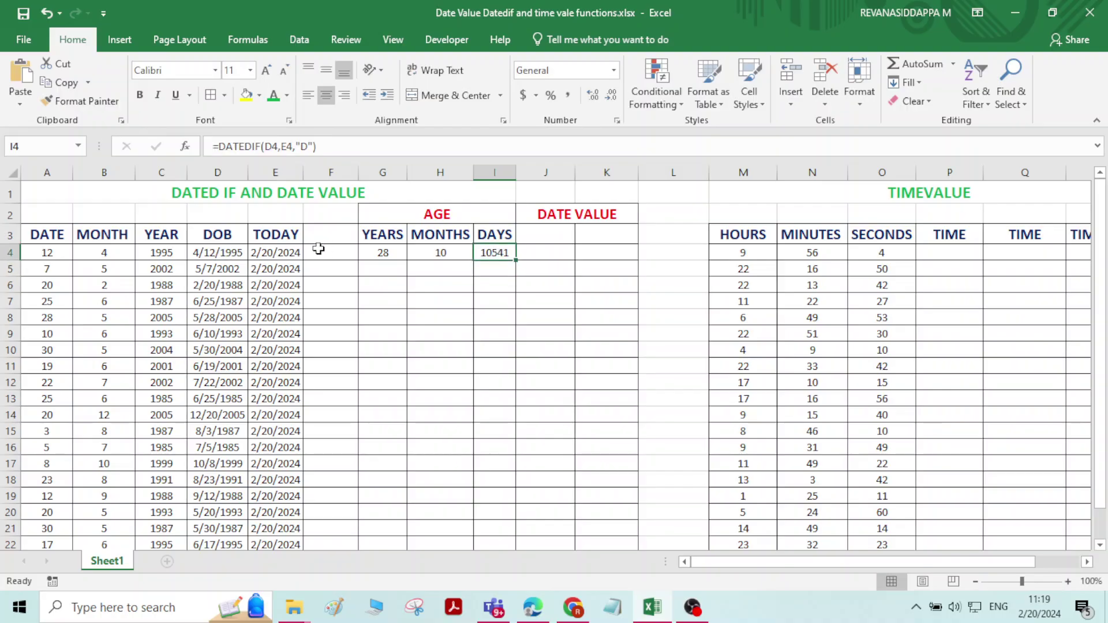
left_click(227, 249)
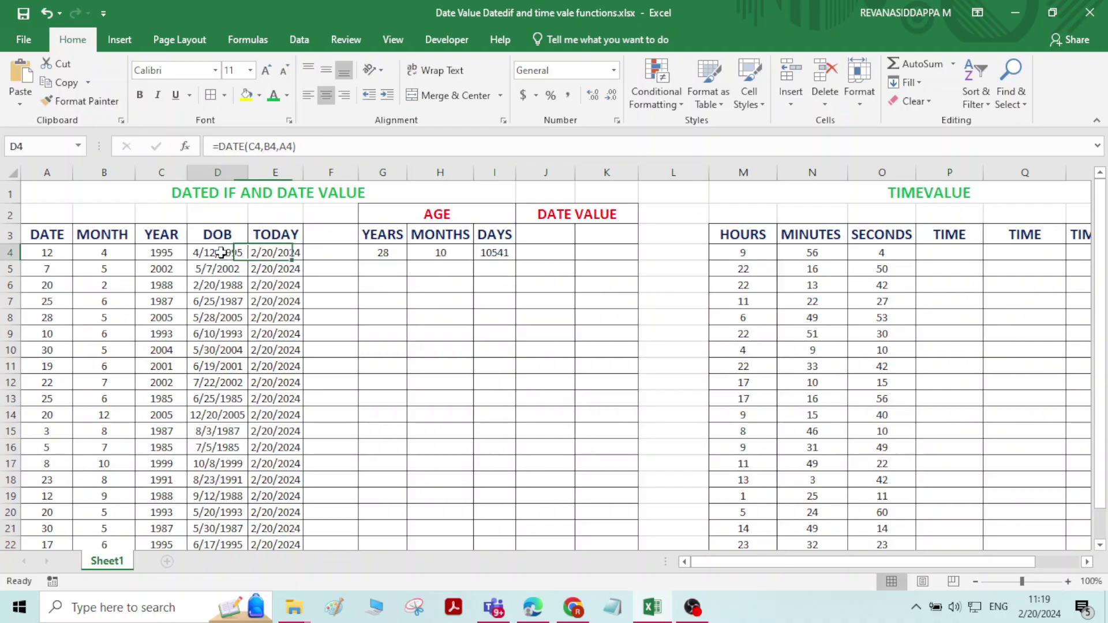
left_click(283, 253)
left_click(500, 254)
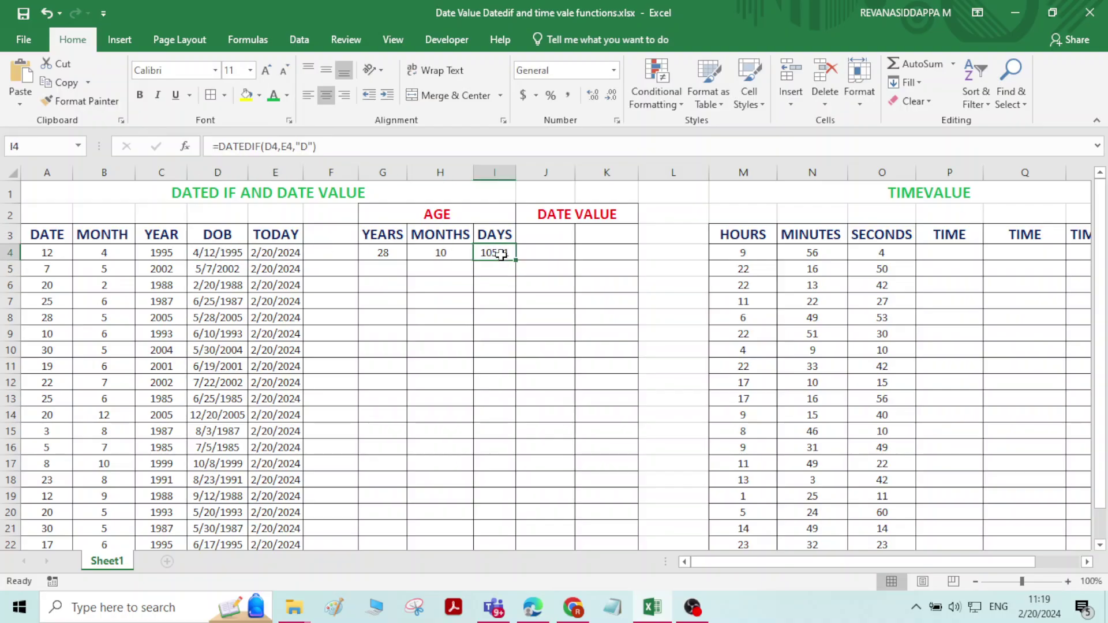
left_click(299, 147)
type("M")
left_click(487, 297)
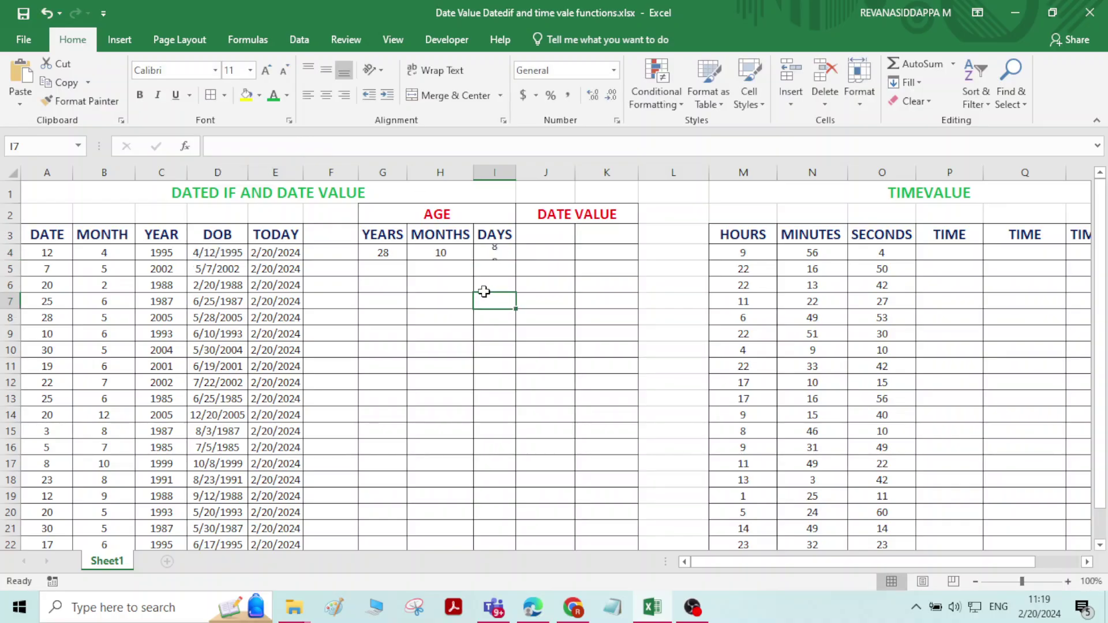
left_click(449, 253)
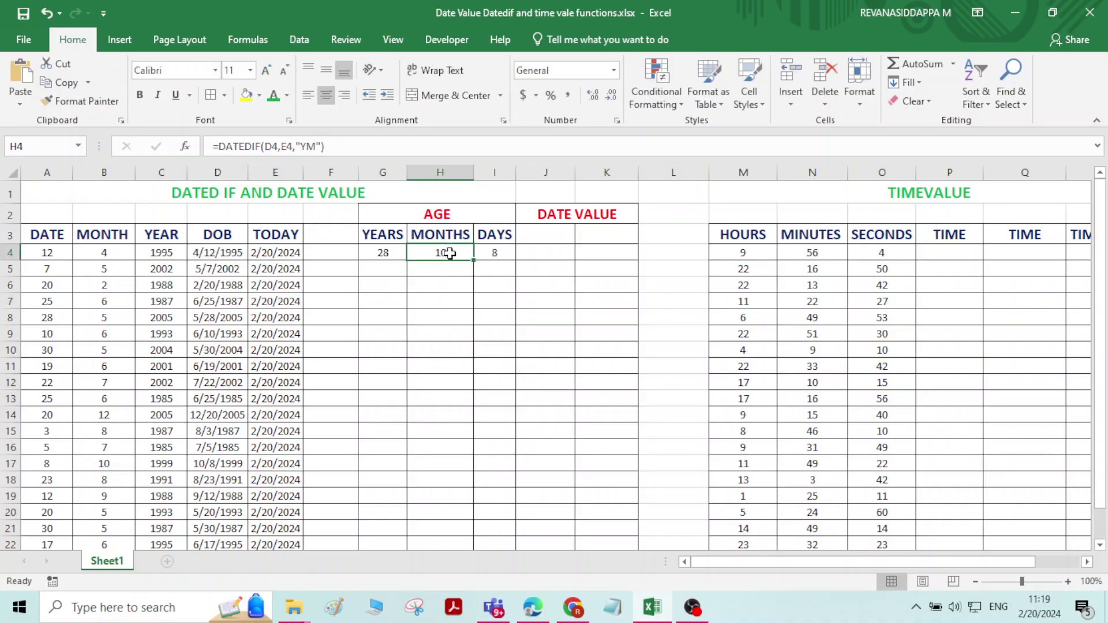
Review the first row's age formulas in the YEARS and DAYS columns and the empty cells under the DATE VALUE heading
left_click(497, 250)
left_click(376, 252)
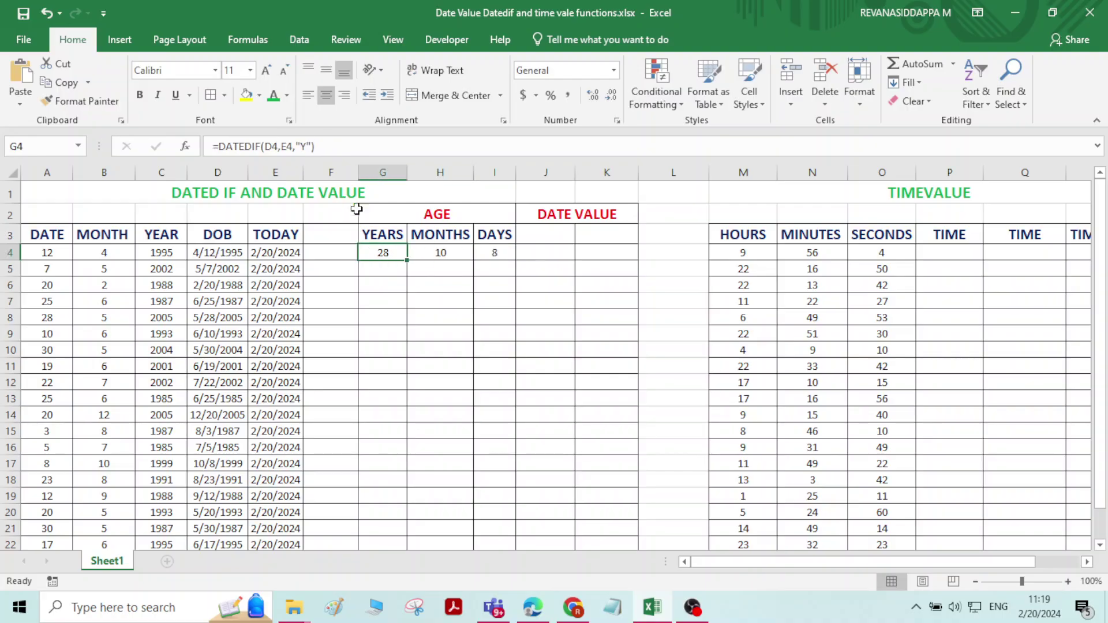
left_click(450, 297)
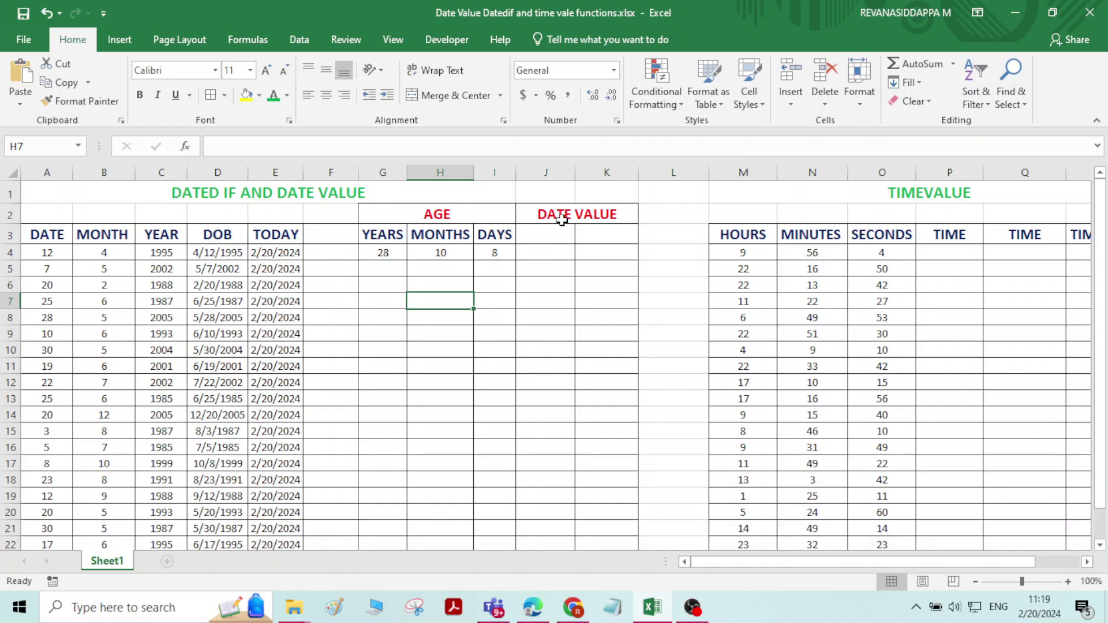
left_click(548, 254)
left_click(574, 215)
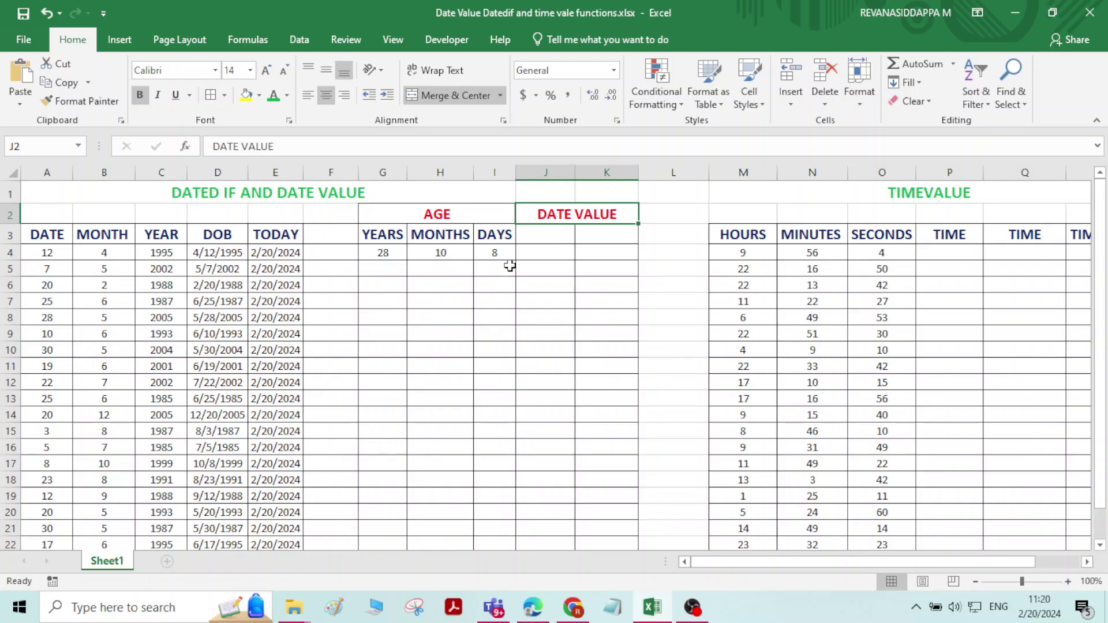
left_click(553, 253)
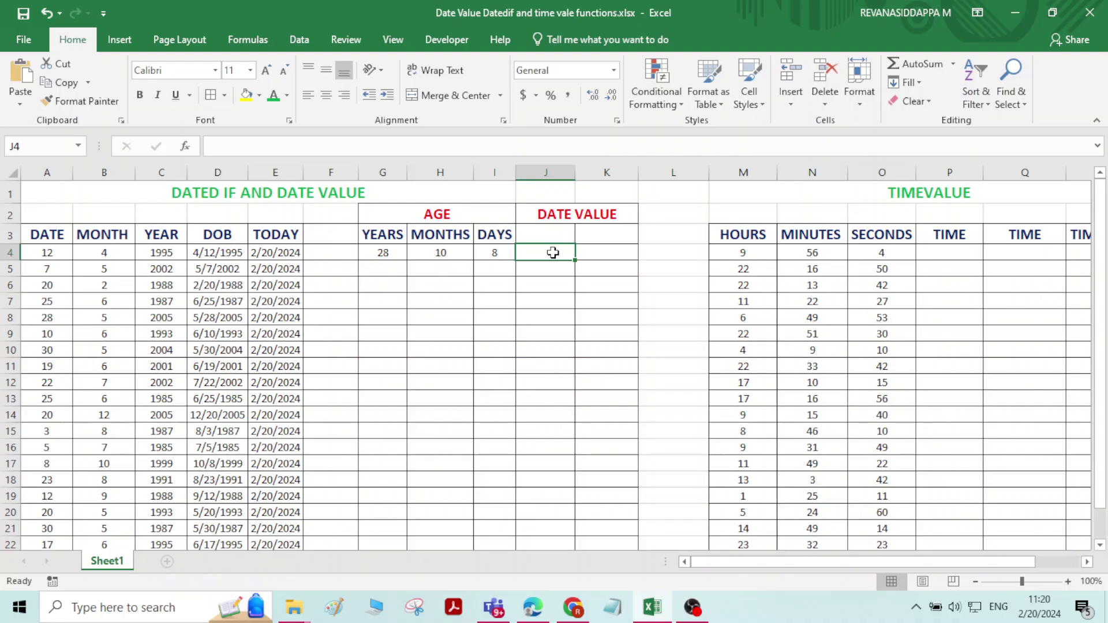
left_click(549, 271)
left_click(550, 252)
Try to convert the first date of birth directly in K4 with =DATEVALUE(D4), and inspect the result
left_click(615, 253)
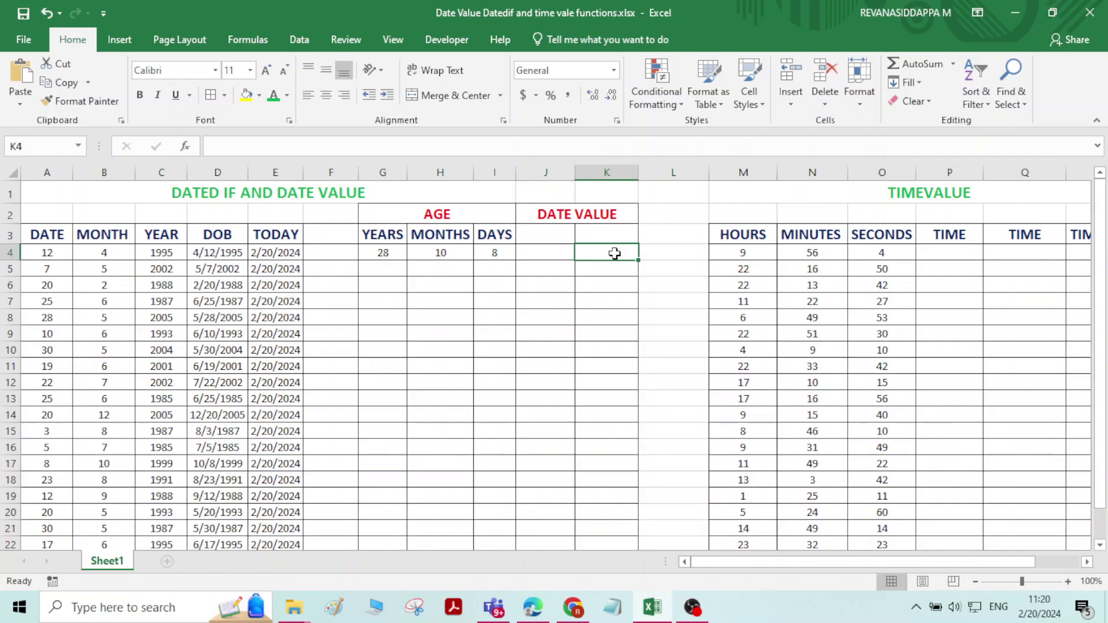
type("=DA")
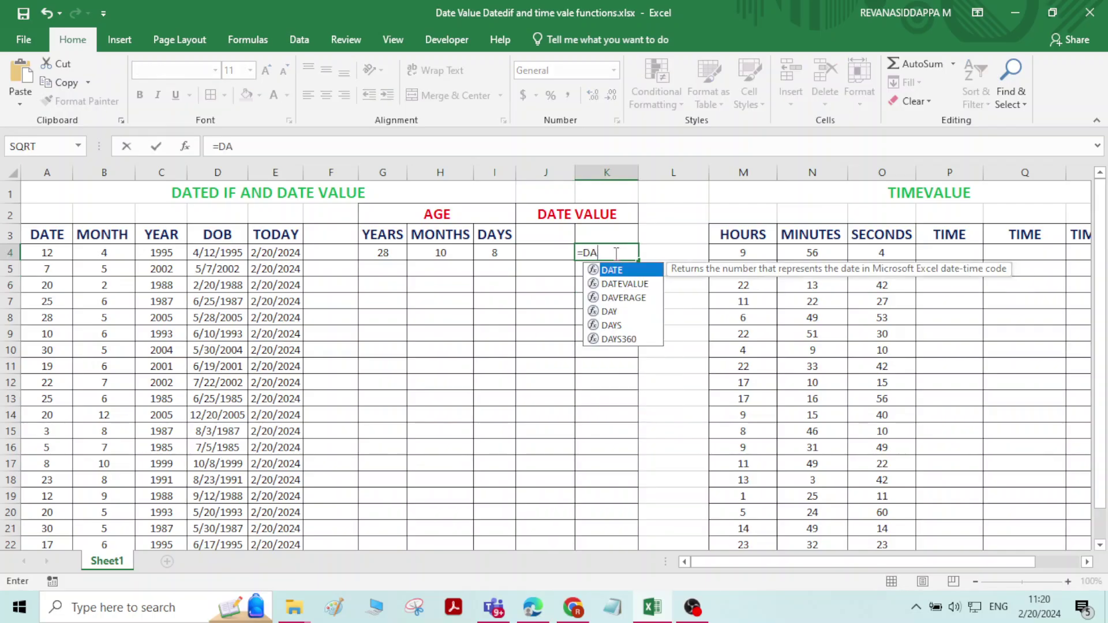
type("TED")
key("BackSpace")
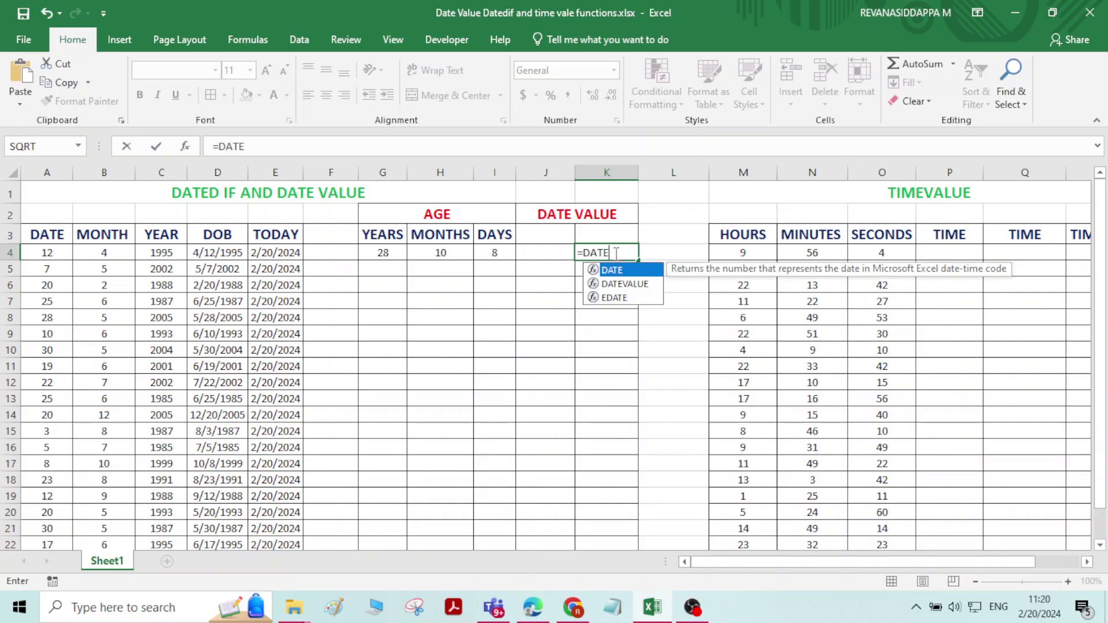
double_click(635, 290)
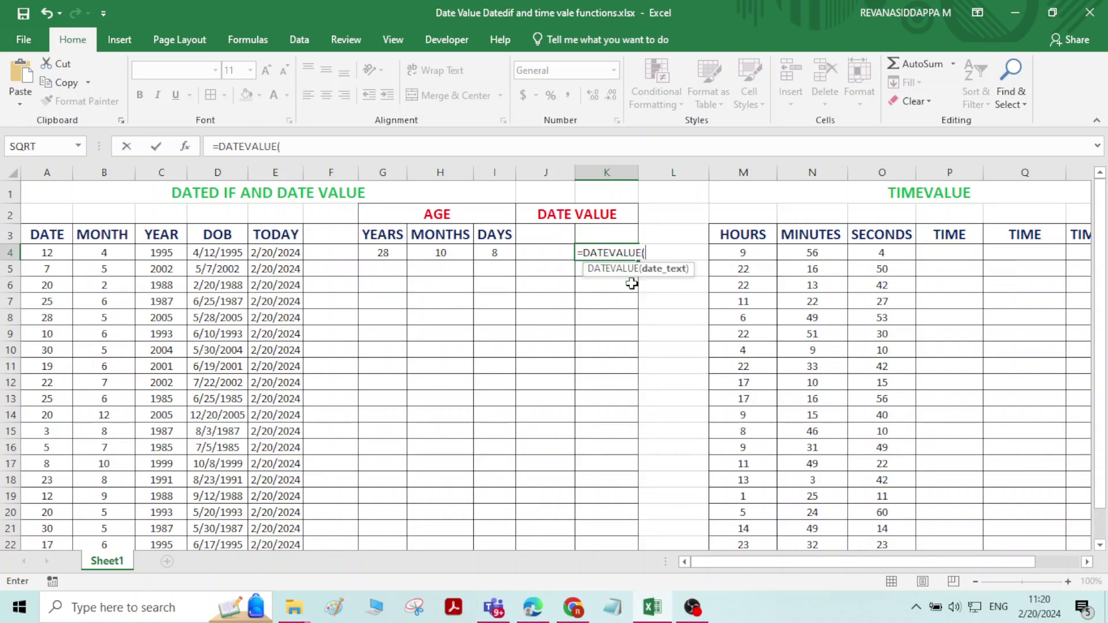
left_click(211, 254)
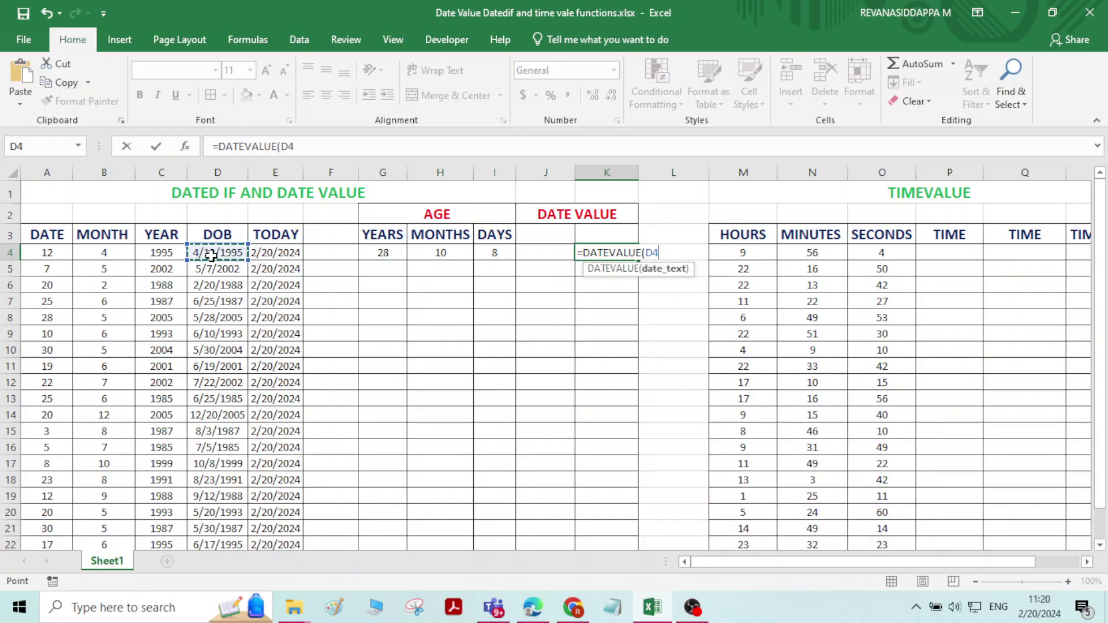
key("Return")
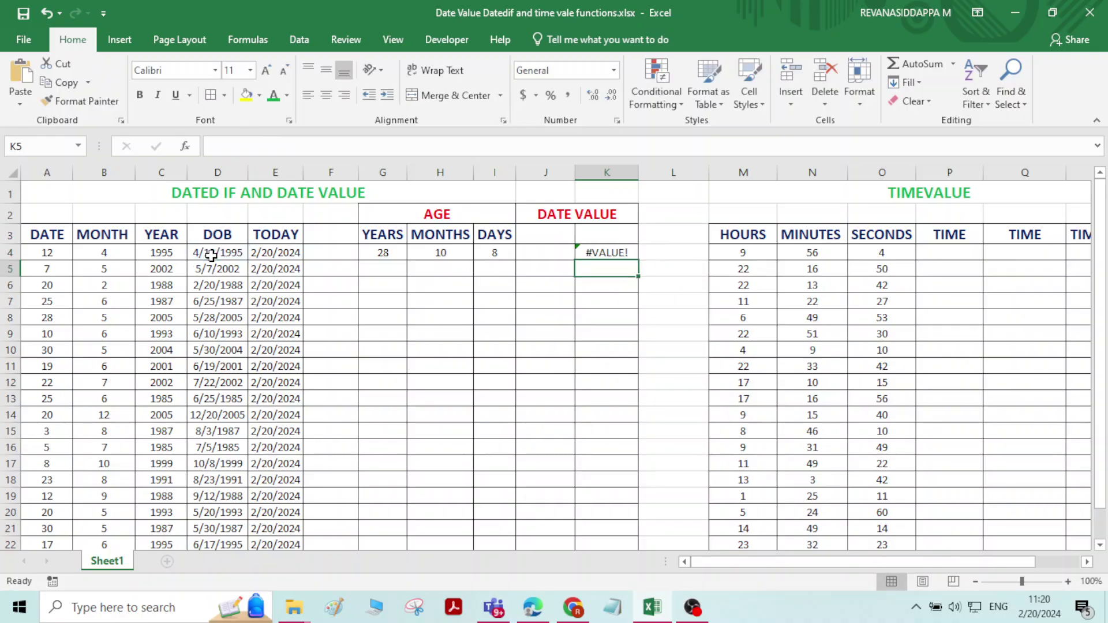
left_click(629, 256)
left_click(613, 289)
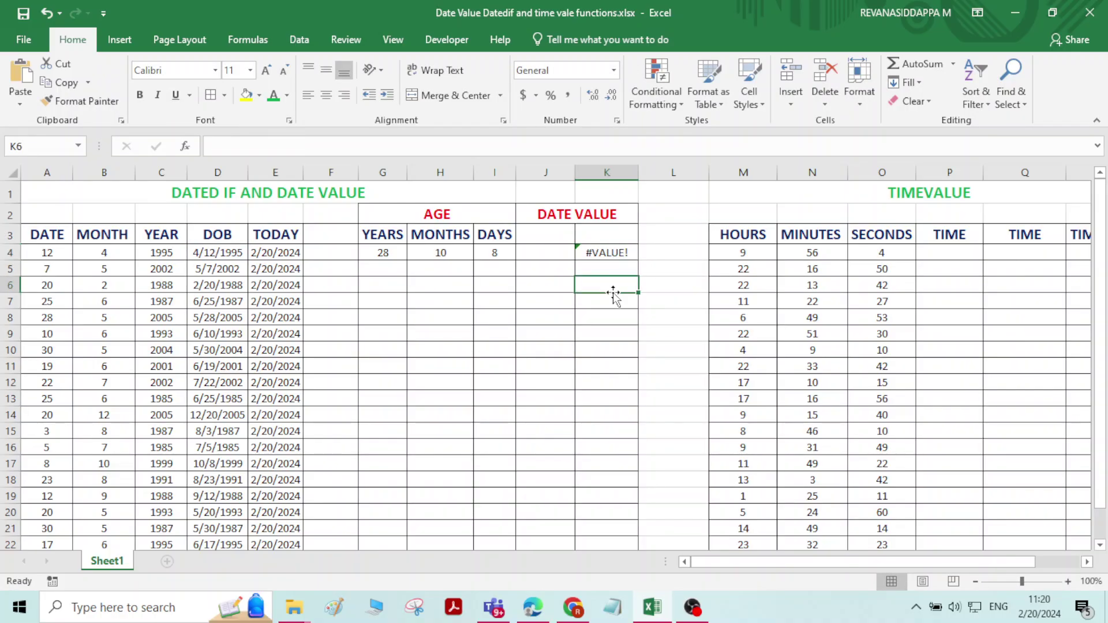
left_click(613, 252)
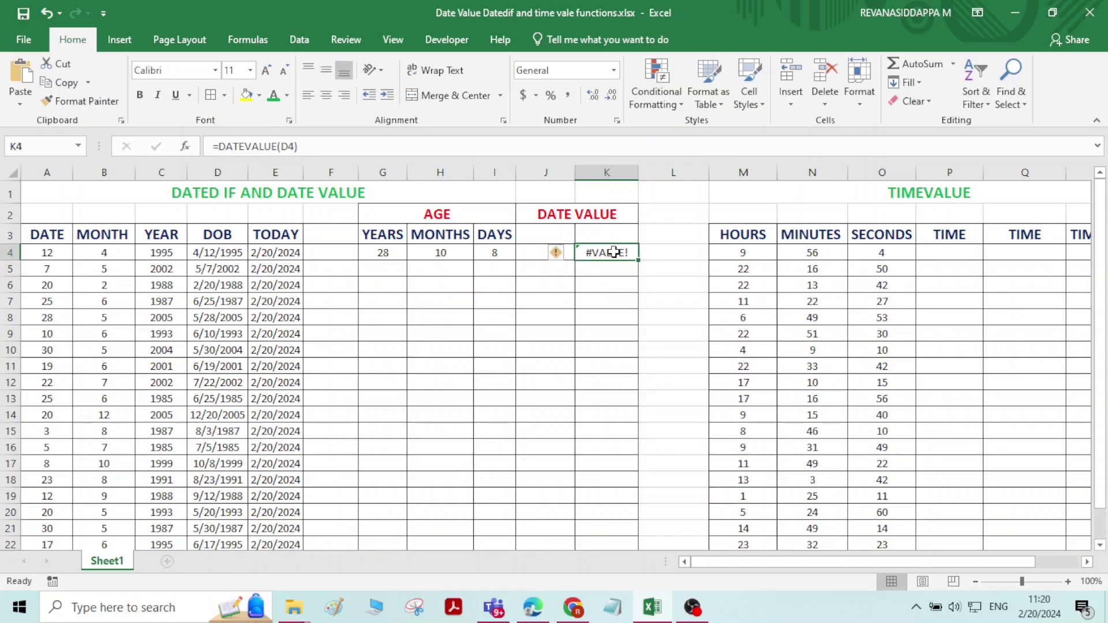
Convert the first date of birth to text in J4 with =TEXT(D4,"MM-DD-YYYY")
left_click(524, 253)
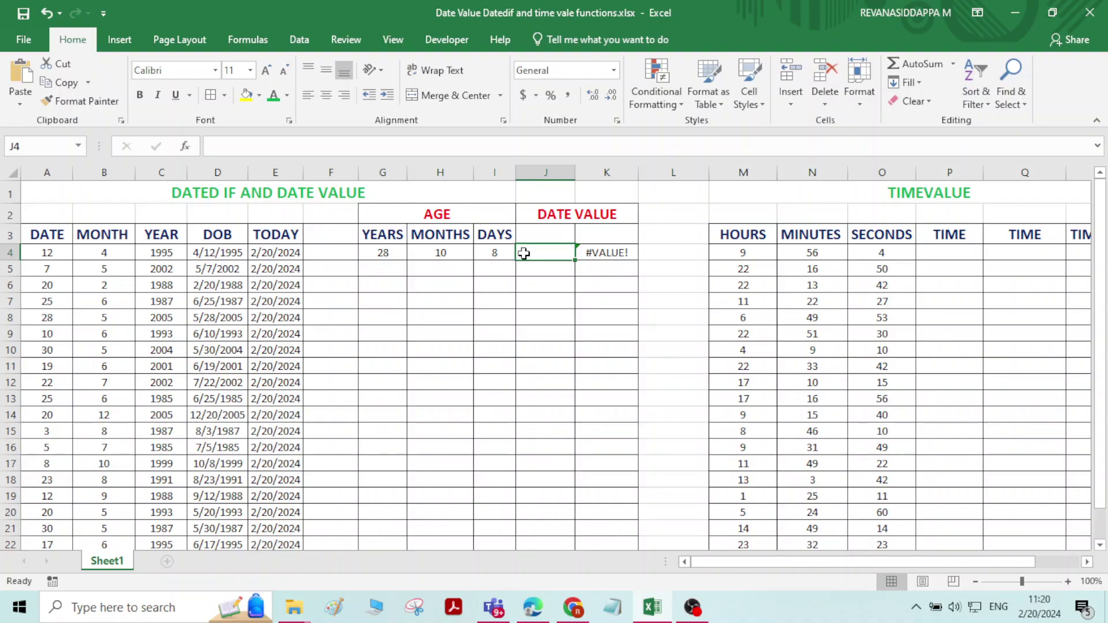
type("=TEXT")
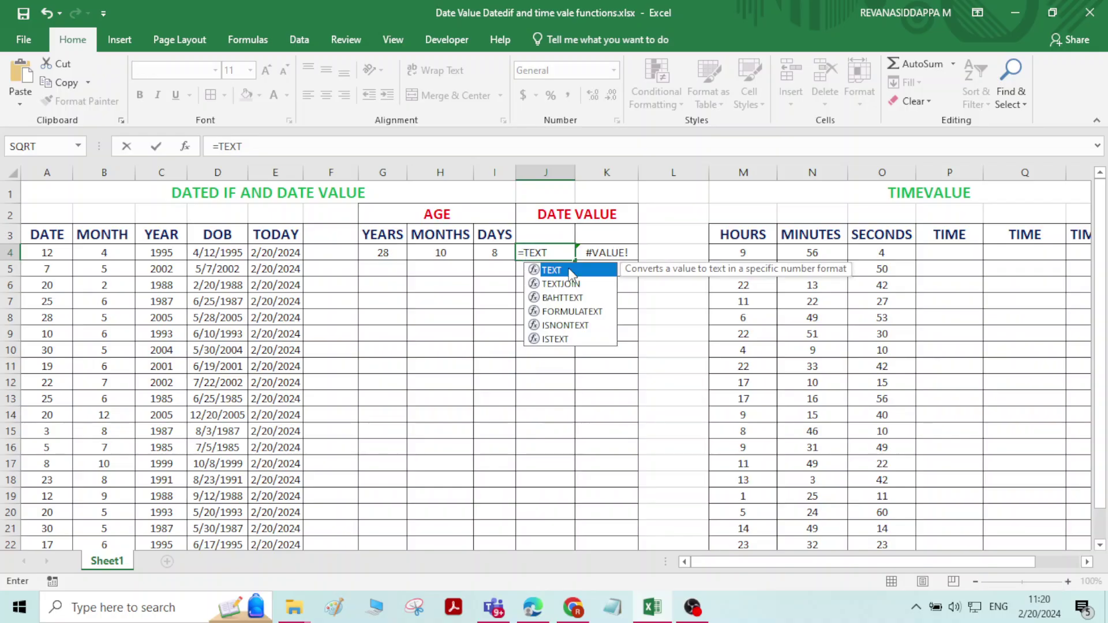
type("(")
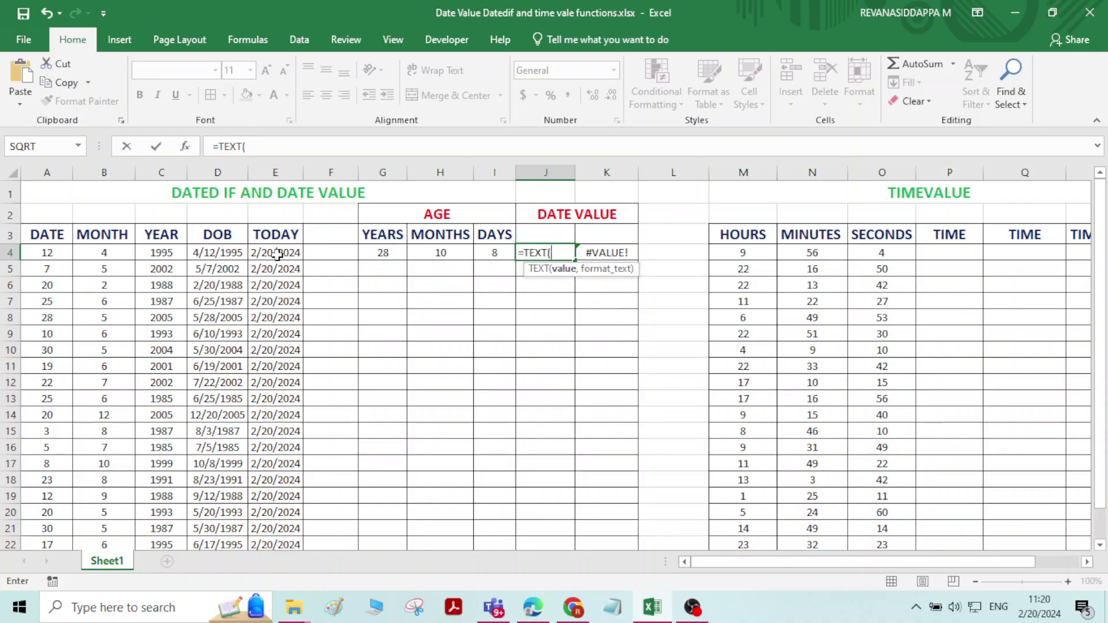
left_click(217, 254)
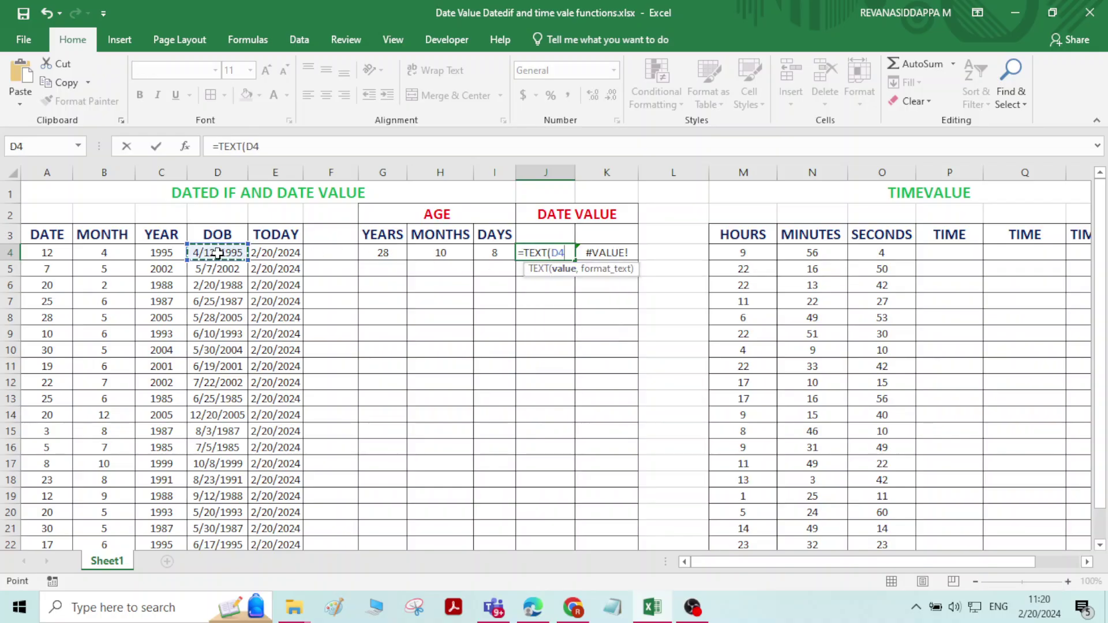
type(",\"")
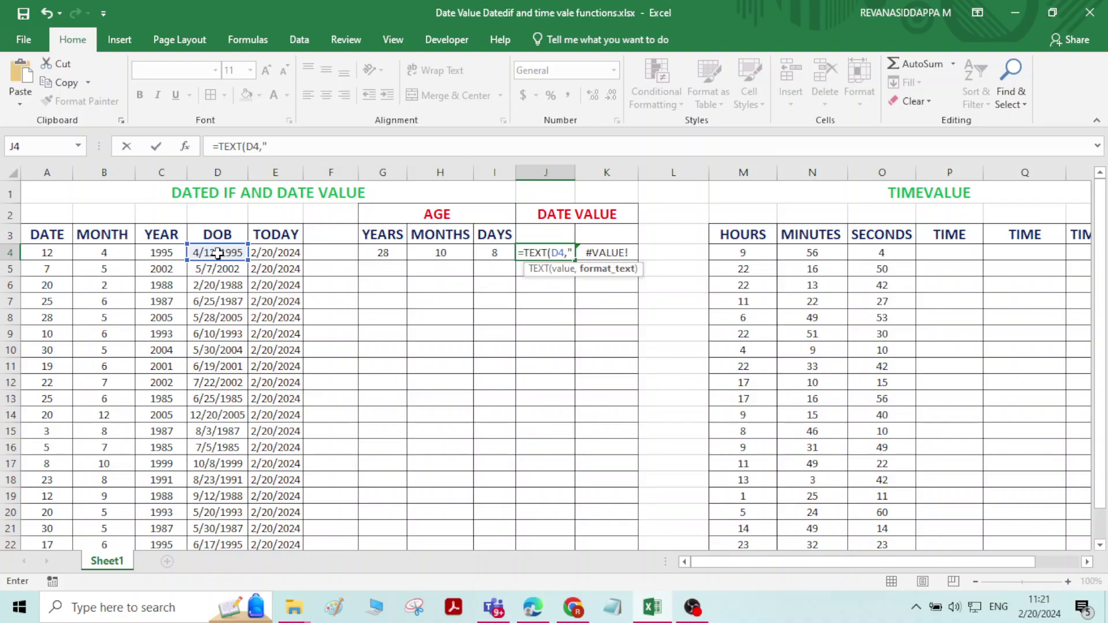
type("MM-DD-YYY")
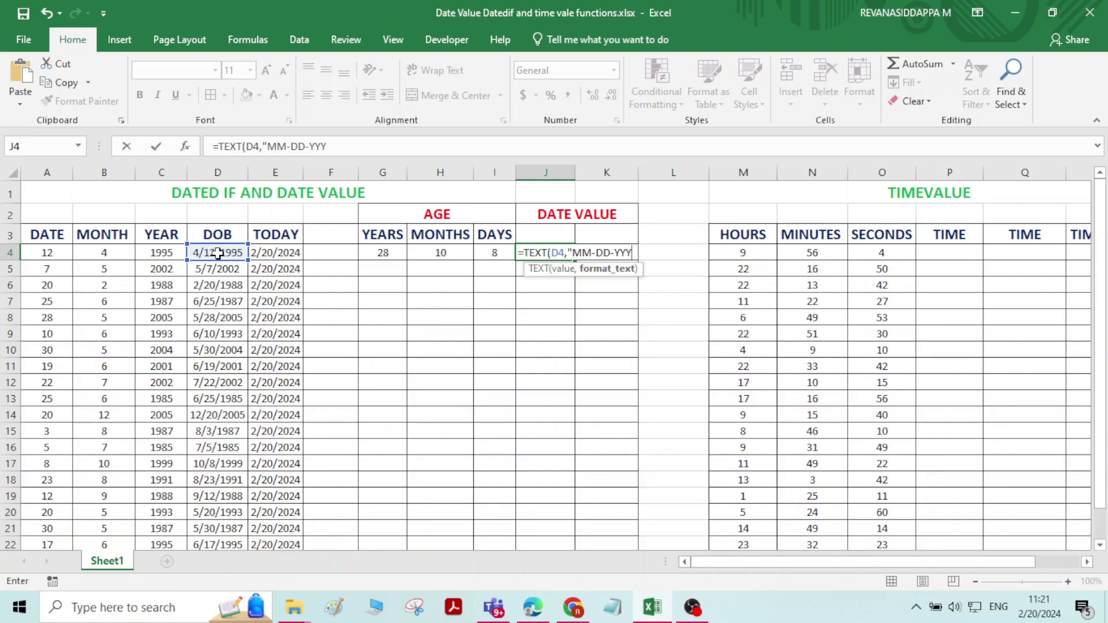
type("Y\")")
key("Return")
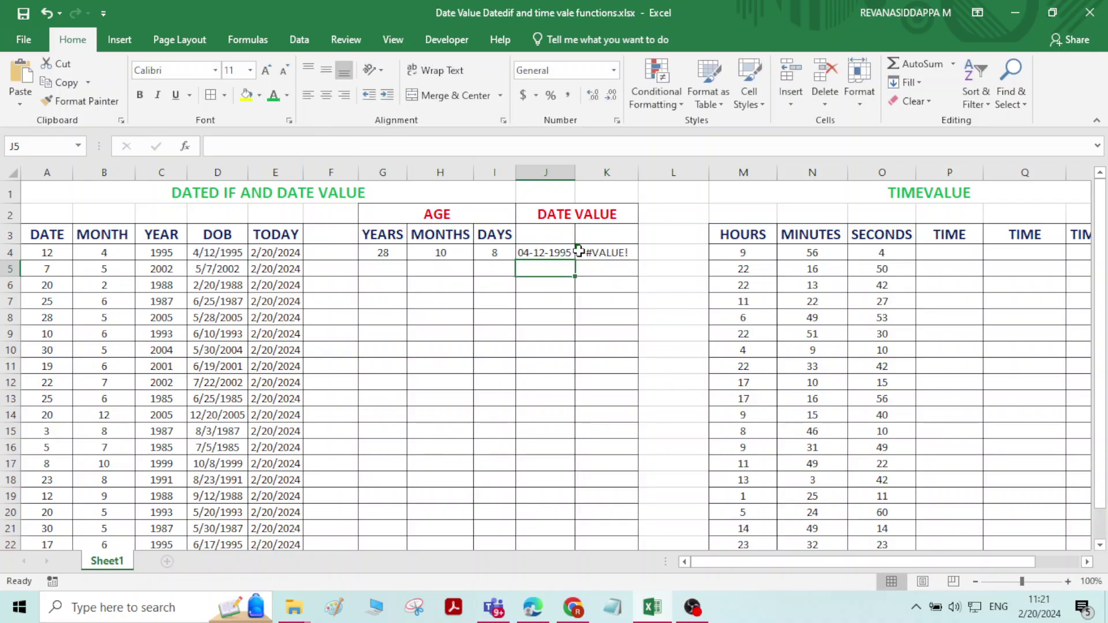
Fill the J4 TEXT formula down through J24 and compare J4 with the original date in D4
left_click(559, 256)
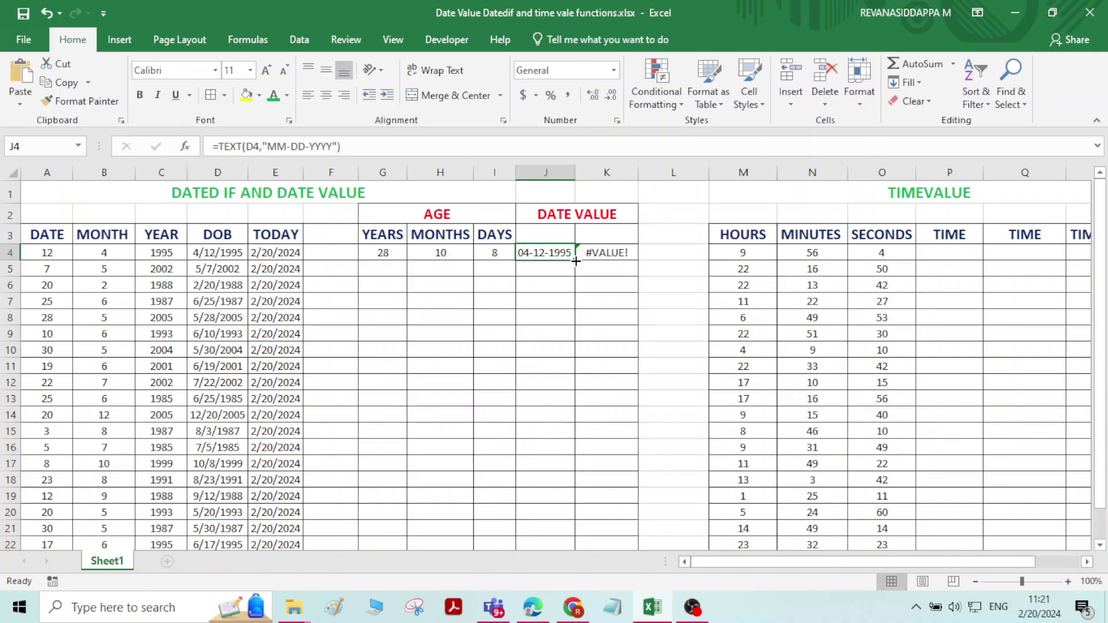
left_click_drag(576, 261, 562, 517)
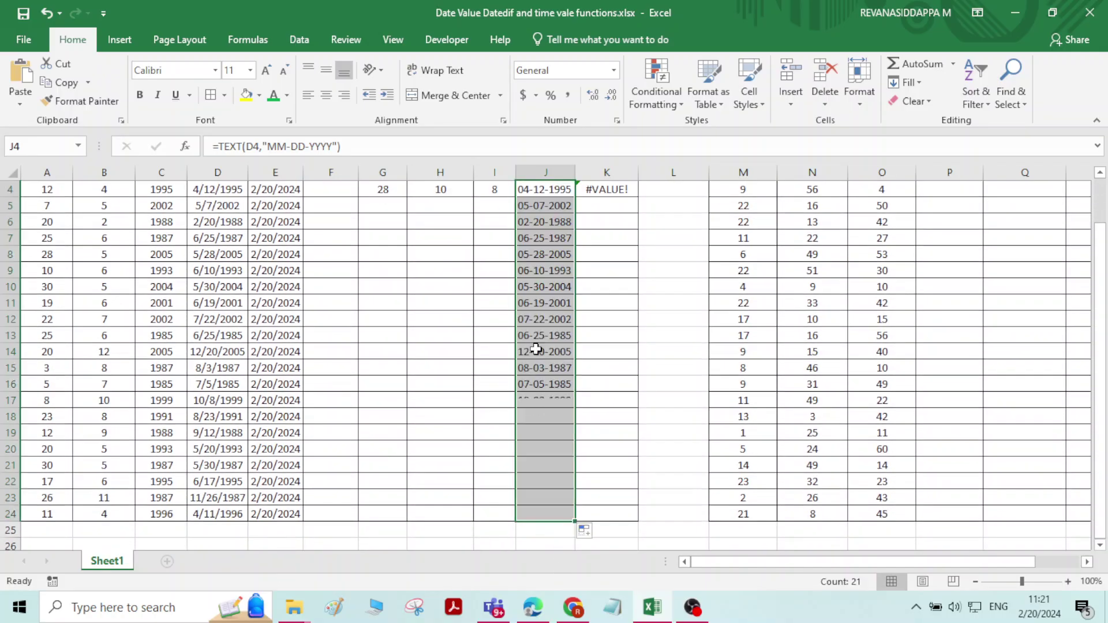
scroll(536, 287, "up", 1)
left_click(538, 253)
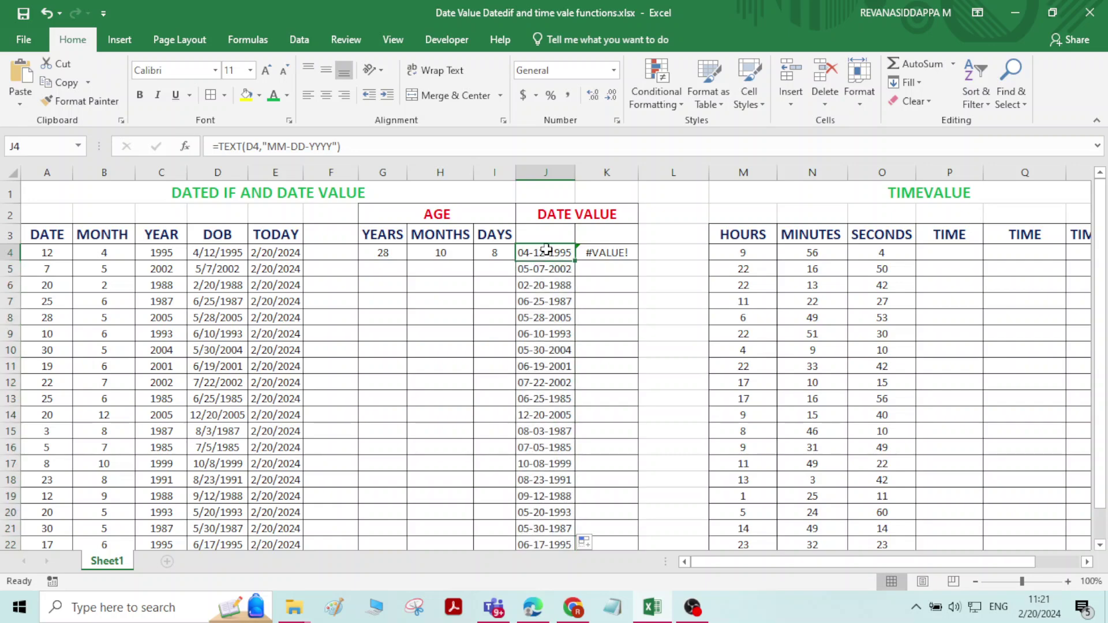
left_click(205, 251)
left_click(204, 256)
left_click(552, 255)
Replace the K4 formula with =DATEVALUE(J4) so that it converts the text date
left_click(620, 255)
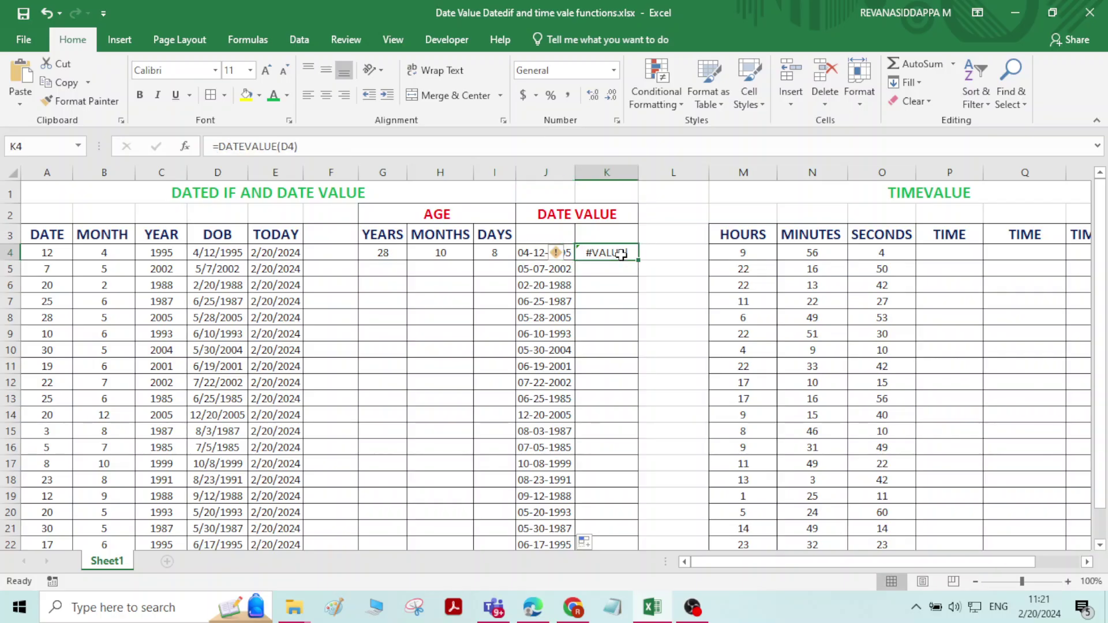
double_click(620, 254)
key("BackSpace")
key("BackSpace")
key("BackSpace")
key("BackSpace")
key("BackSpace")
key("BackSpace")
key("BackSpace")
key("BackSpace")
key("BackSpace")
key("BackSpace")
key("BackSpace")
key("BackSpace")
key("BackSpace")
type("DA")
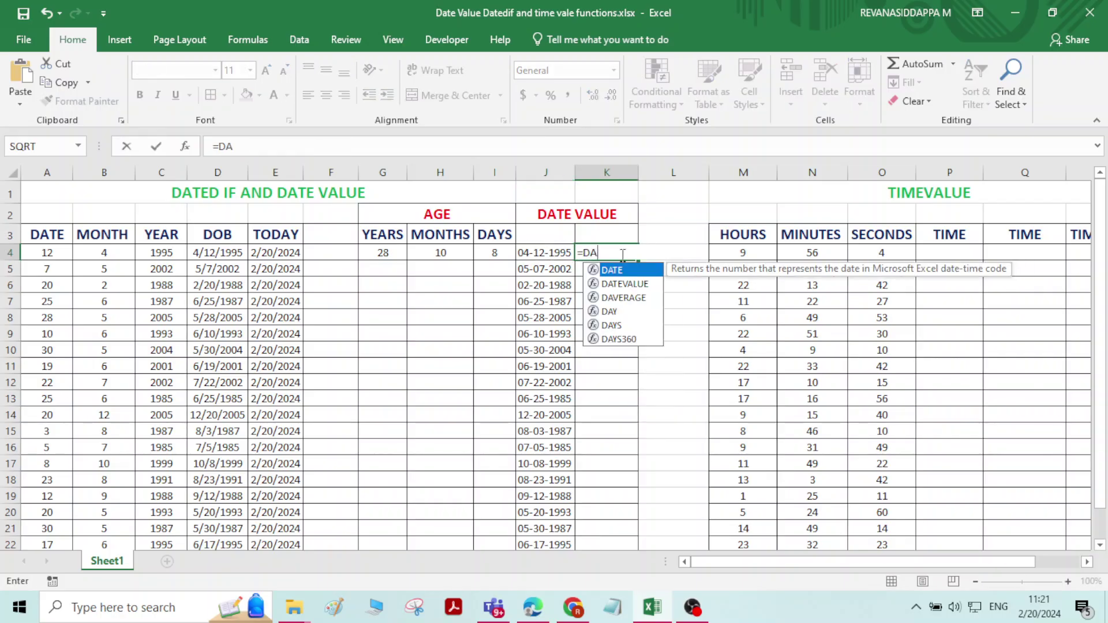
type("TE")
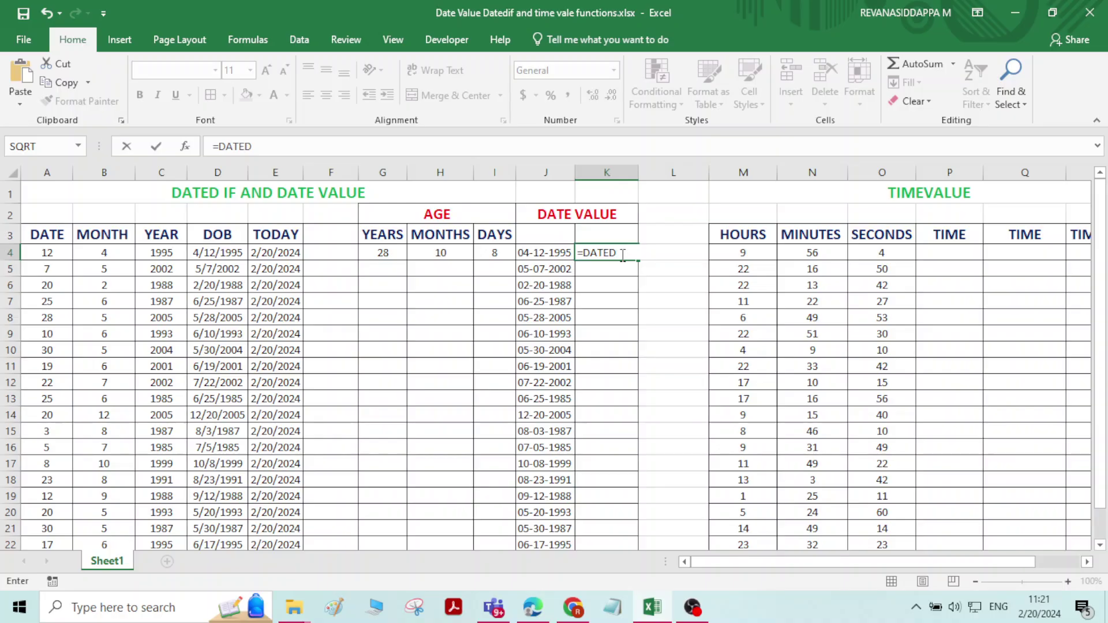
key("BackSpace")
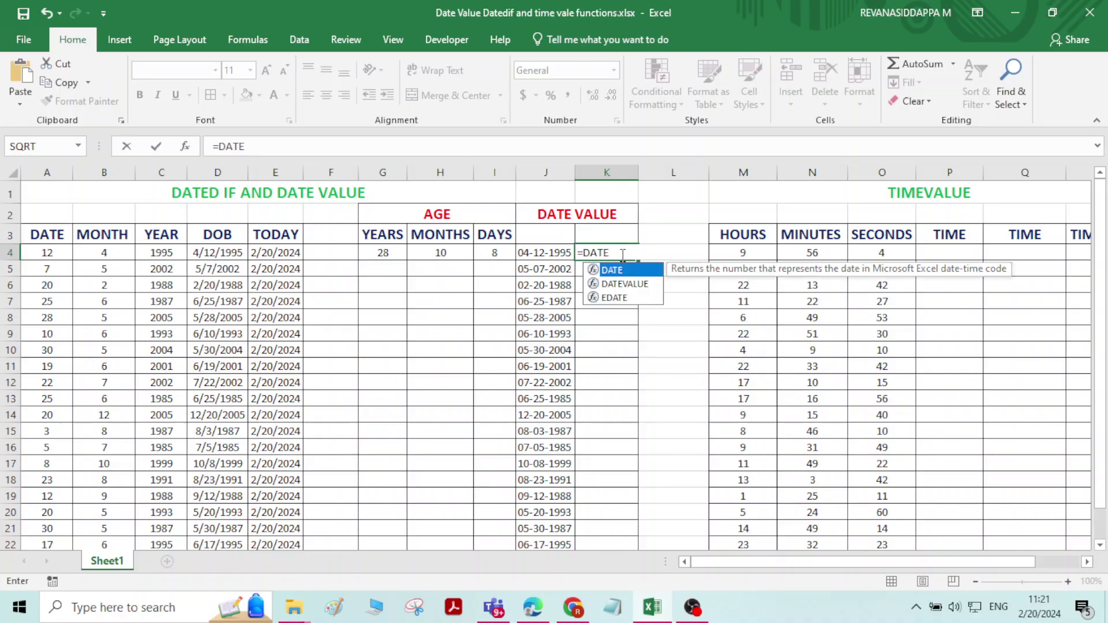
double_click(637, 284)
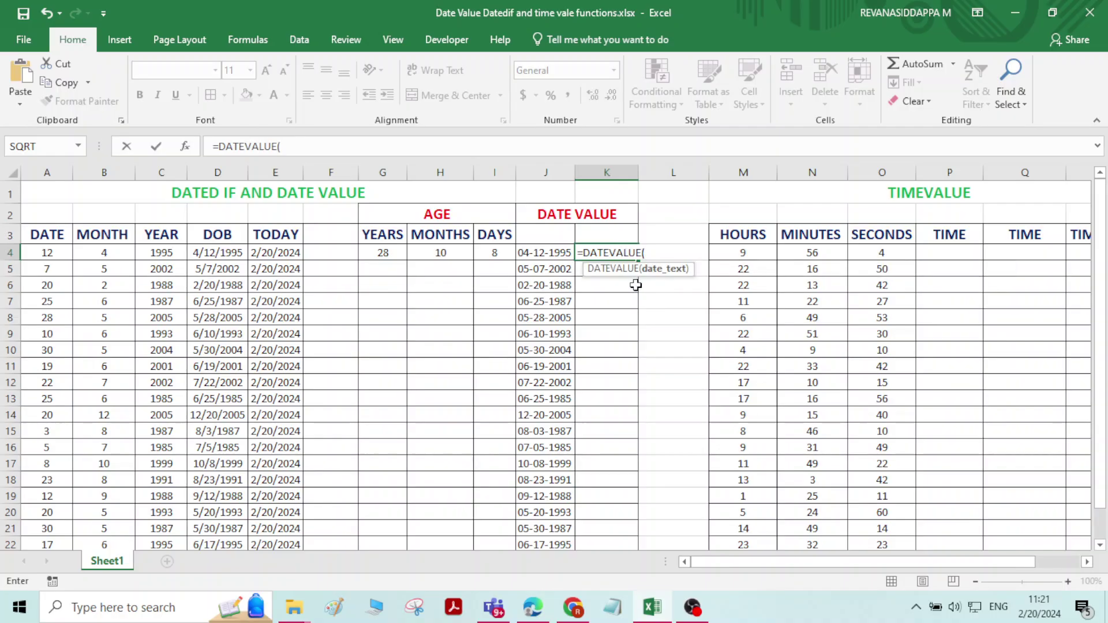
left_click(541, 252)
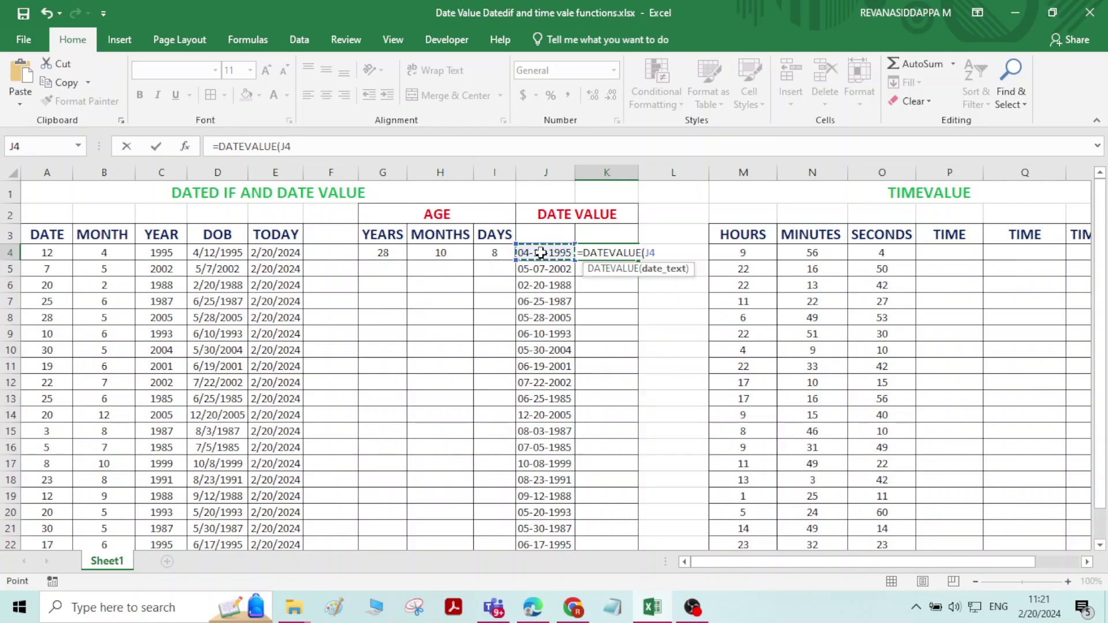
key("Return")
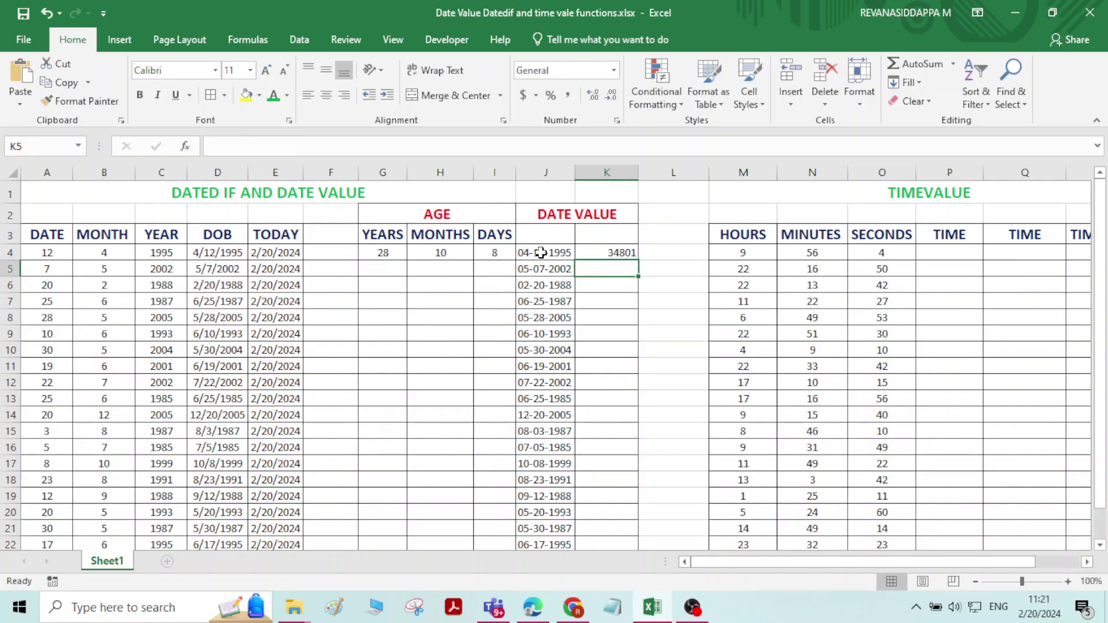
Fill the K4 DATEVALUE formula down through K24
left_click(609, 252)
left_click_drag(638, 262, 621, 515)
left_click(604, 282)
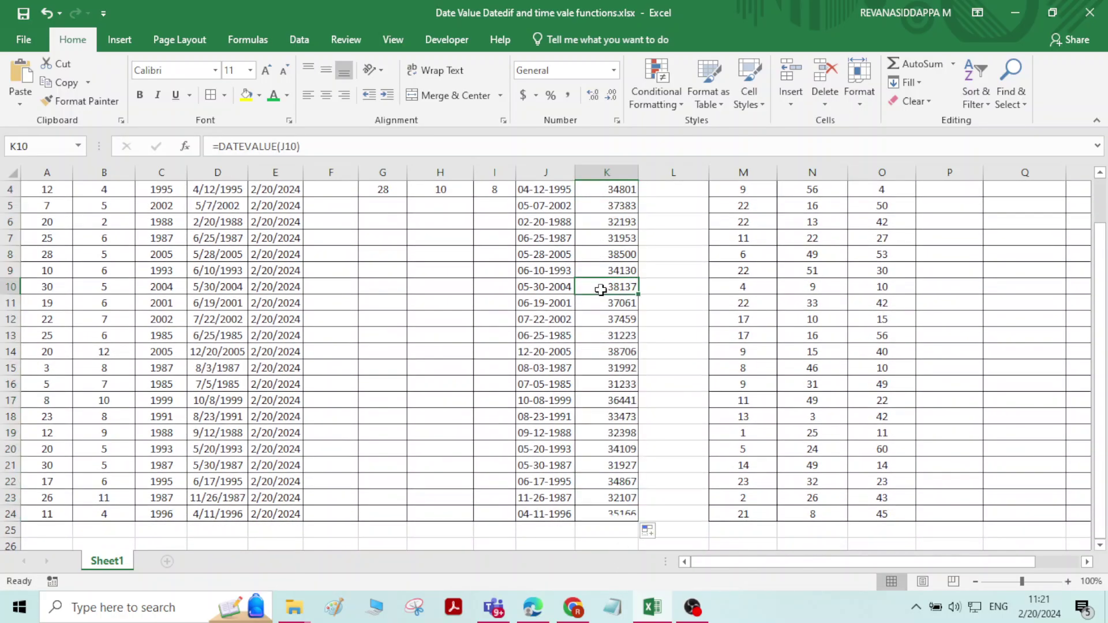
scroll(600, 283, "up", 1)
Compare the text dates in column J with the DATEVALUE serial numbers in column K, row by row
left_click_drag(540, 253, 542, 349)
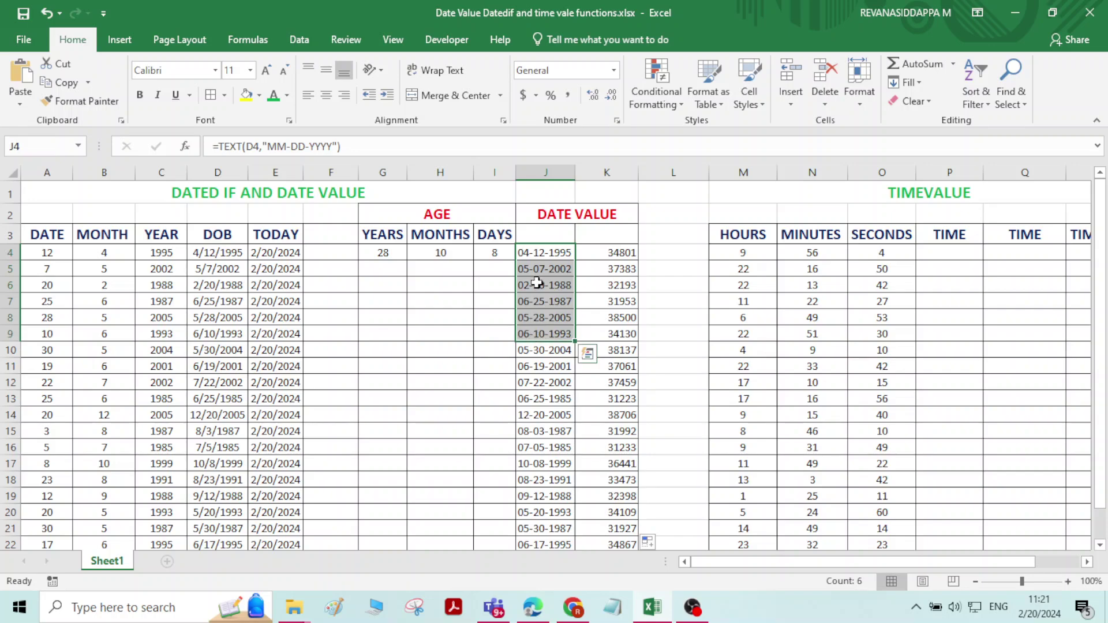
left_click(536, 284)
left_click(623, 250)
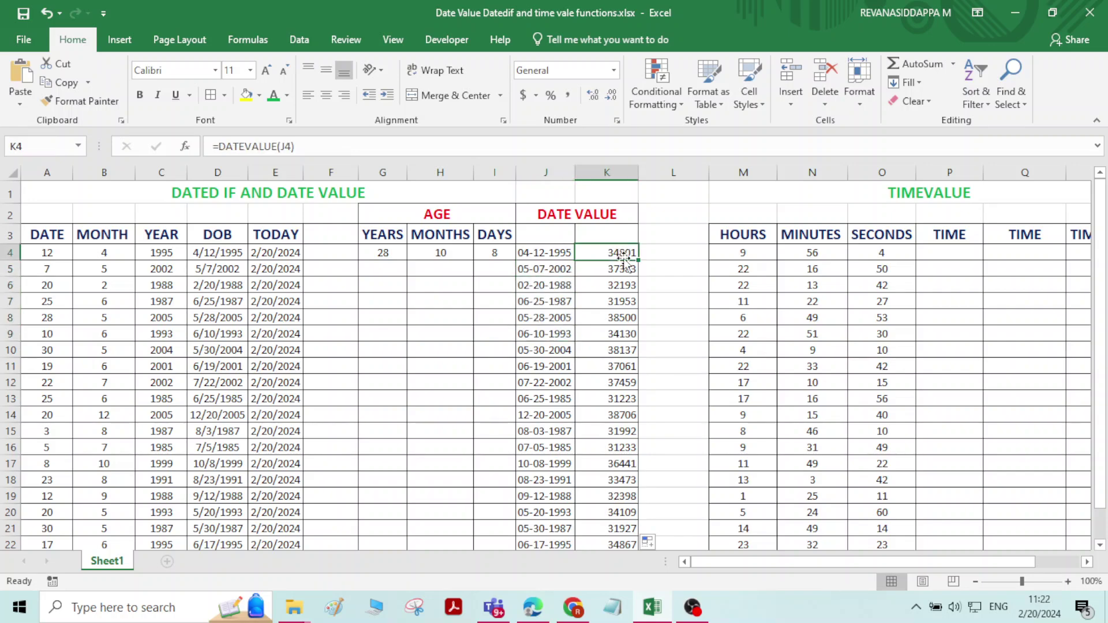
left_click(577, 208)
left_click(604, 263)
left_click_drag(542, 252, 545, 317)
left_click(545, 292)
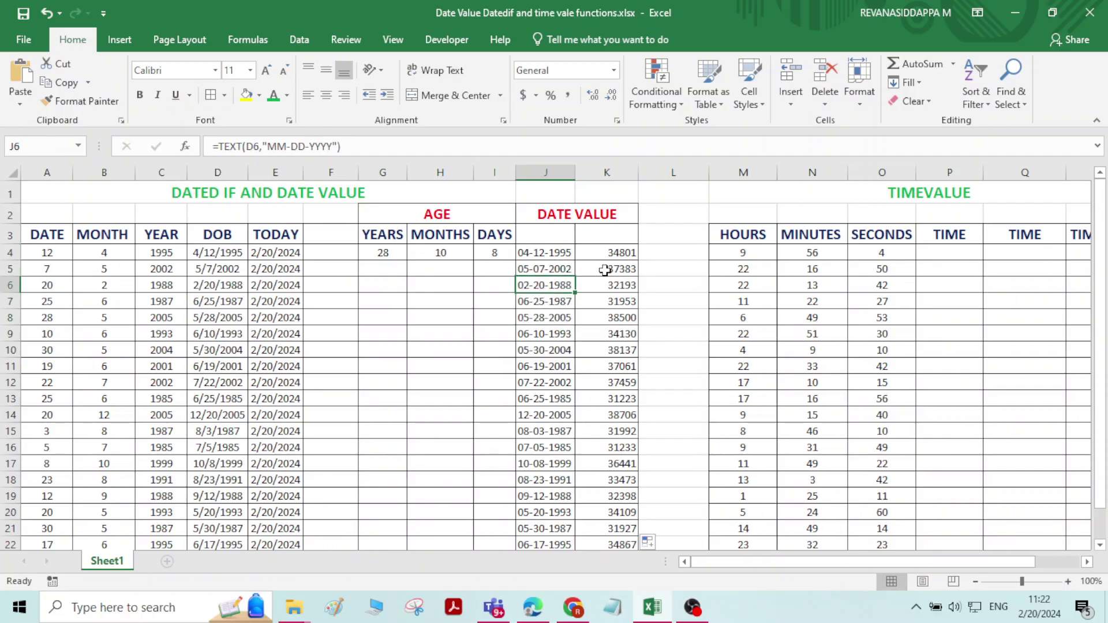
left_click(632, 252)
left_click(553, 271)
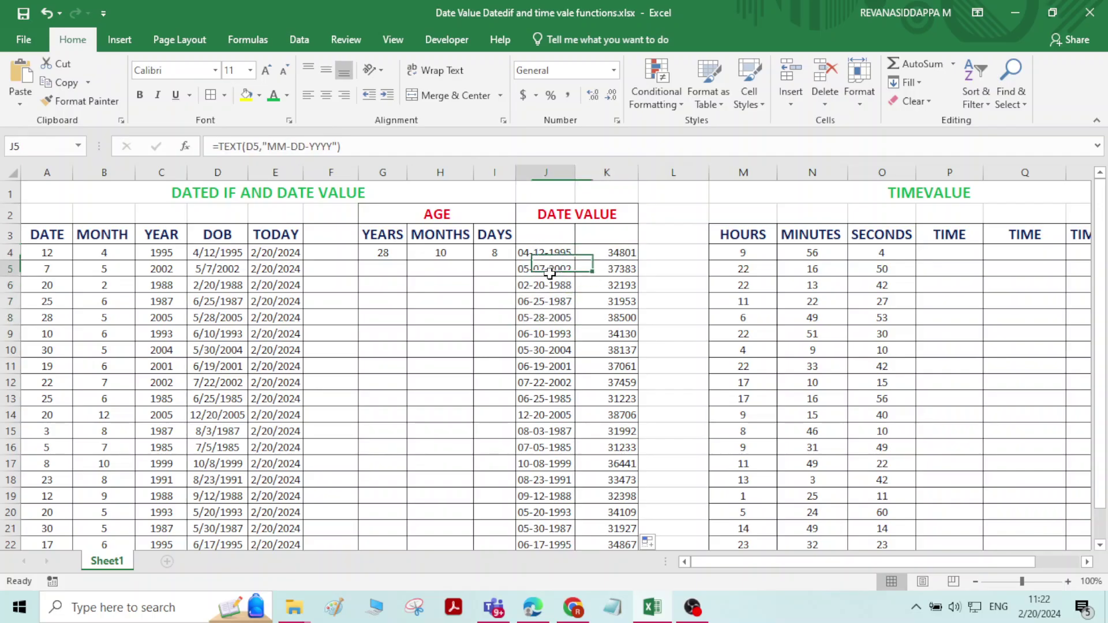
left_click(546, 303)
left_click(604, 334)
left_click(553, 366)
left_click(620, 404)
left_click(564, 429)
left_click(613, 436)
left_click(557, 464)
left_click(606, 479)
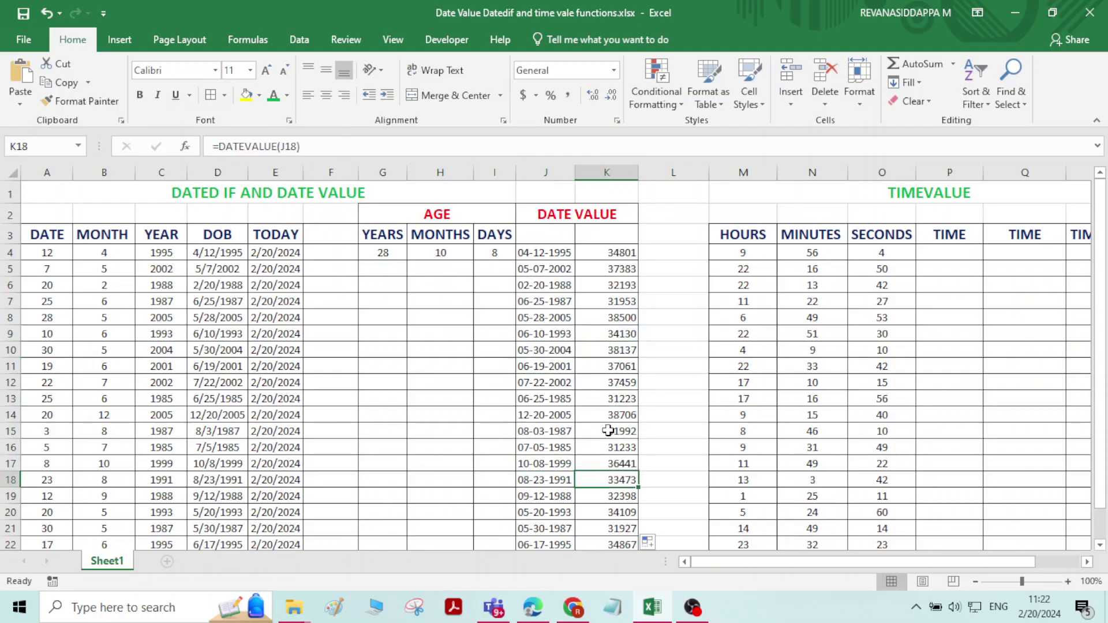
Enter =TIME(M4,N4,O4) in P4 to build a time from the hours, minutes and seconds in row 4
left_click(1087, 562)
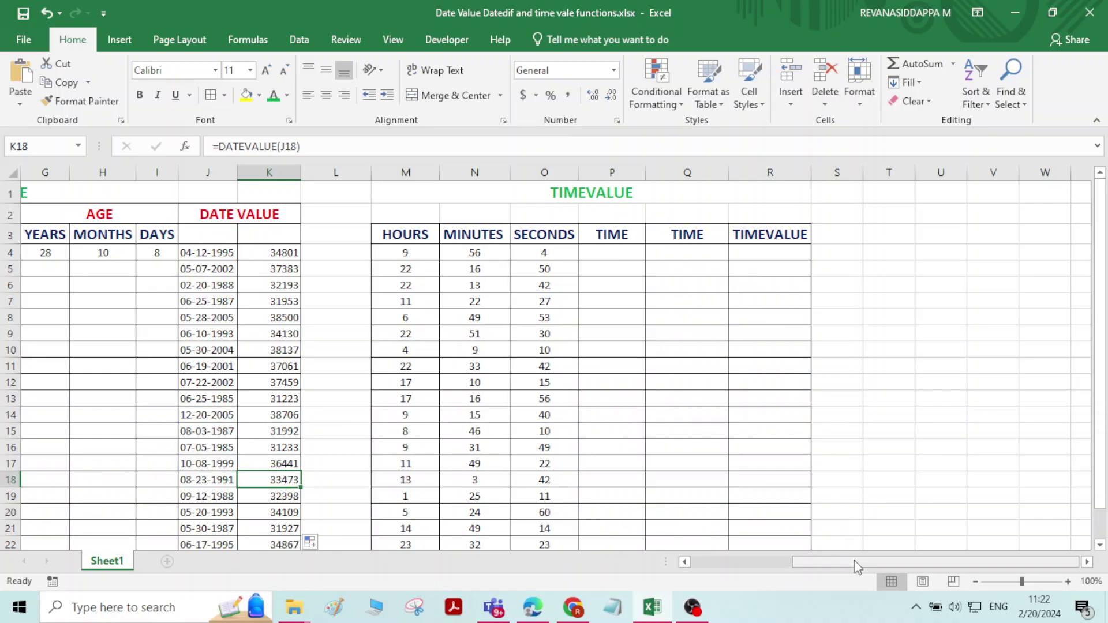
left_click_drag(854, 559, 880, 560)
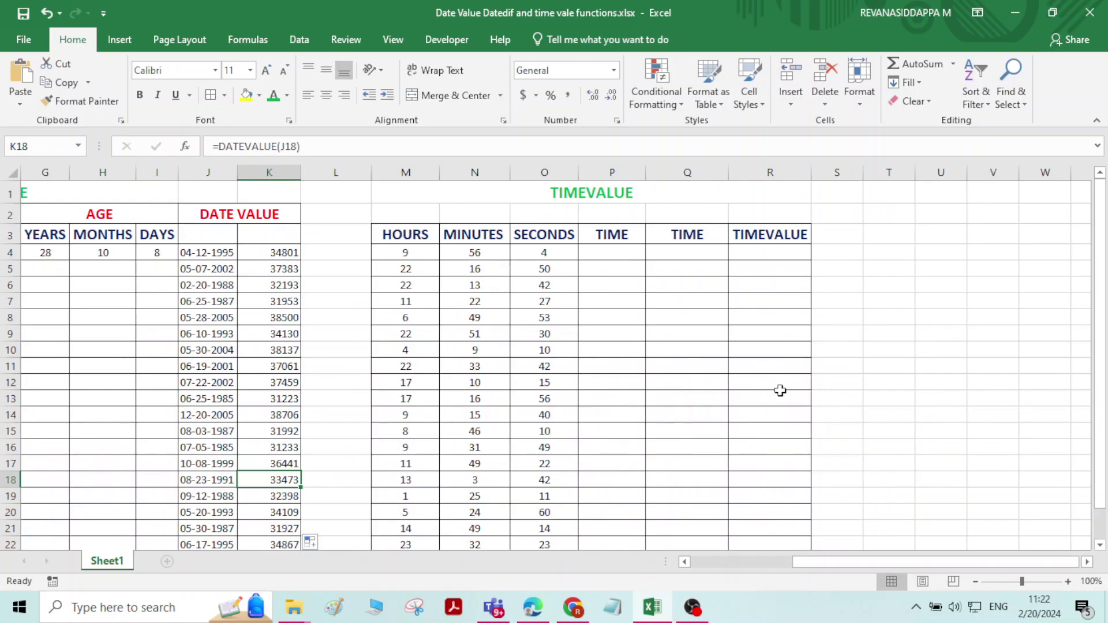
left_click(604, 254)
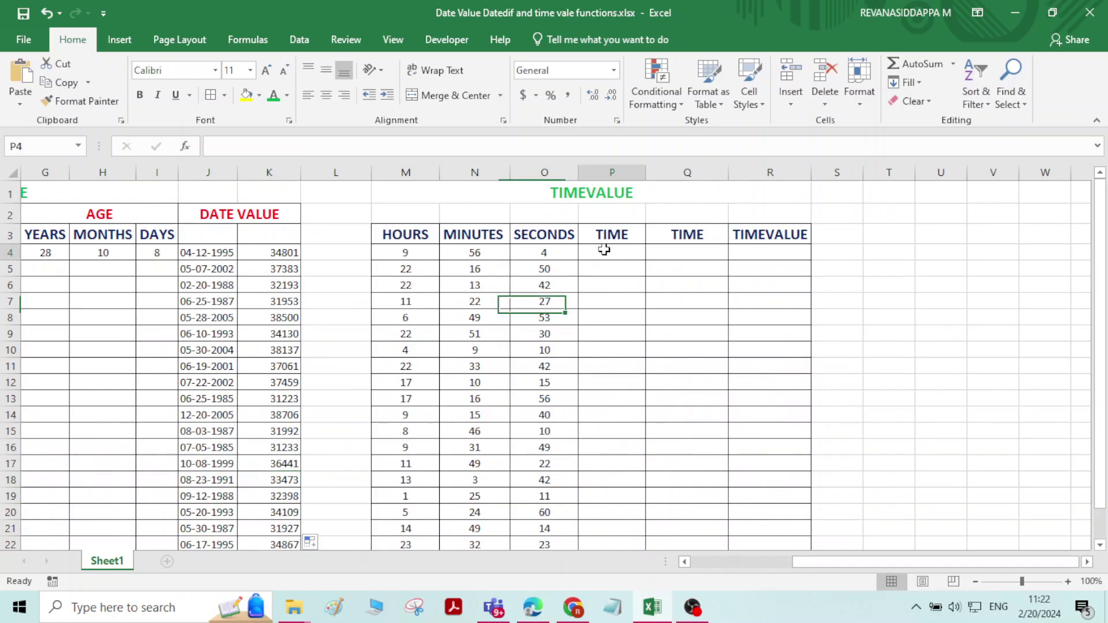
left_click(398, 254)
left_click(459, 252)
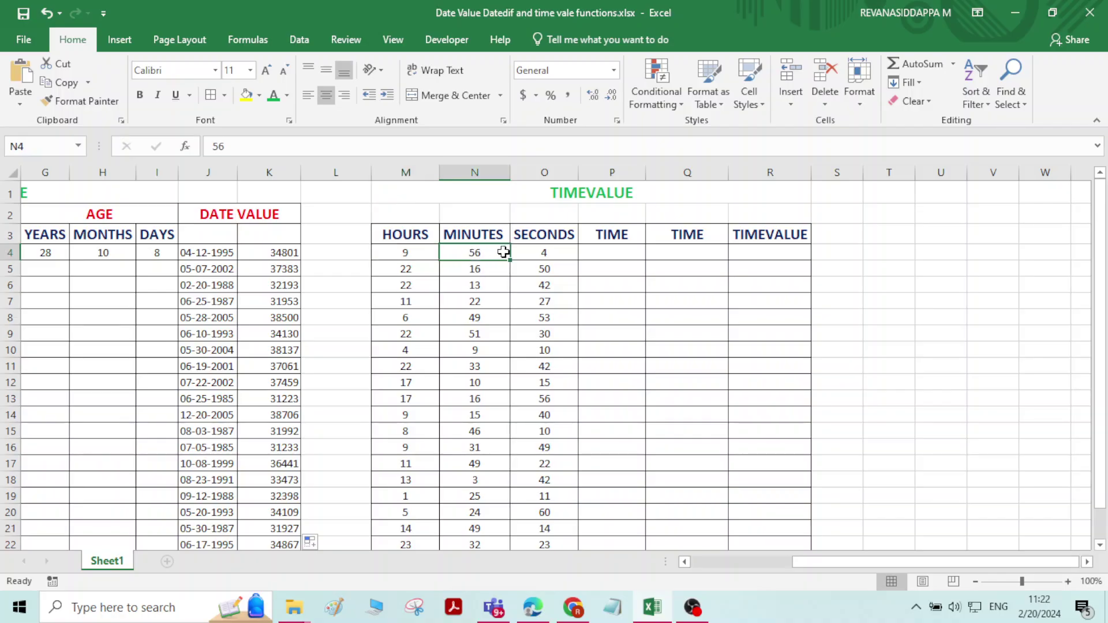
left_click(537, 254)
left_click(617, 251)
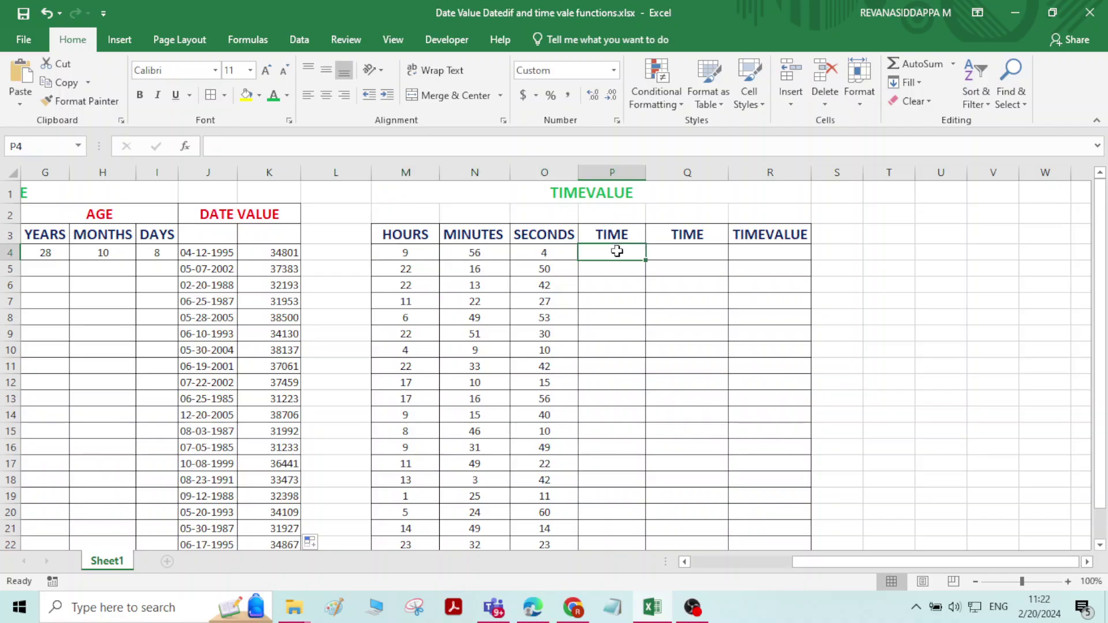
type("=")
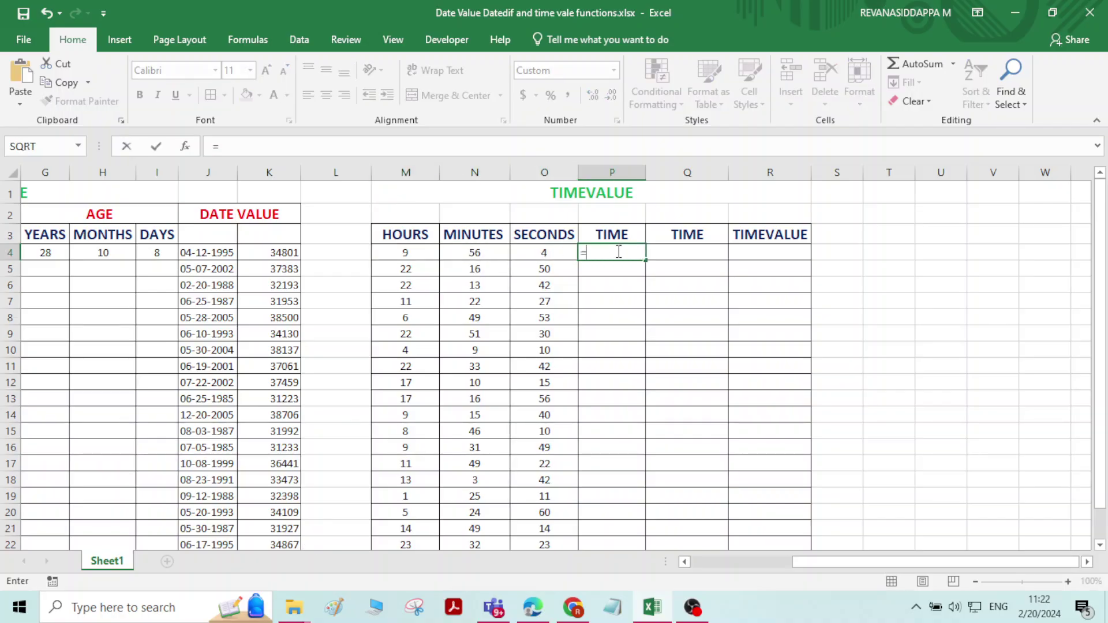
type("TIM")
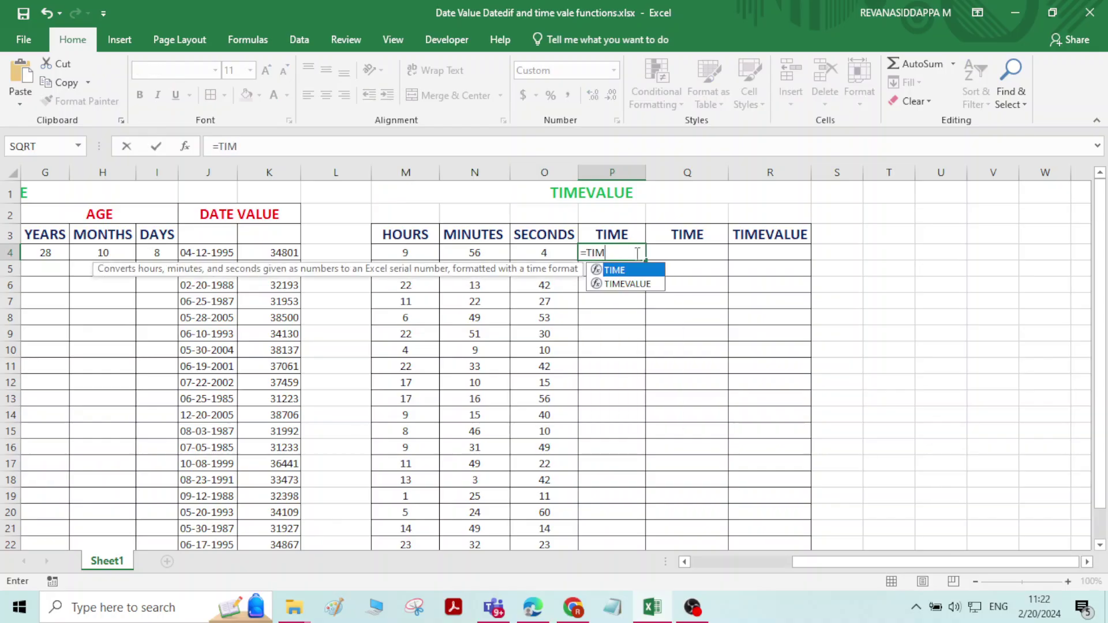
double_click(634, 270)
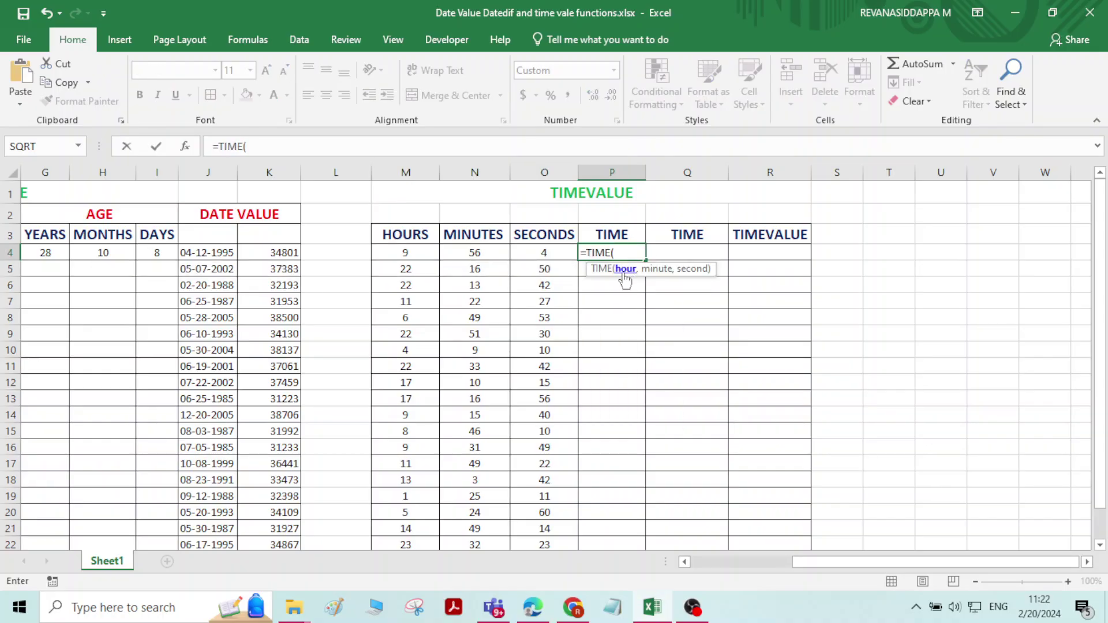
left_click(410, 253)
type(",")
left_click(474, 253)
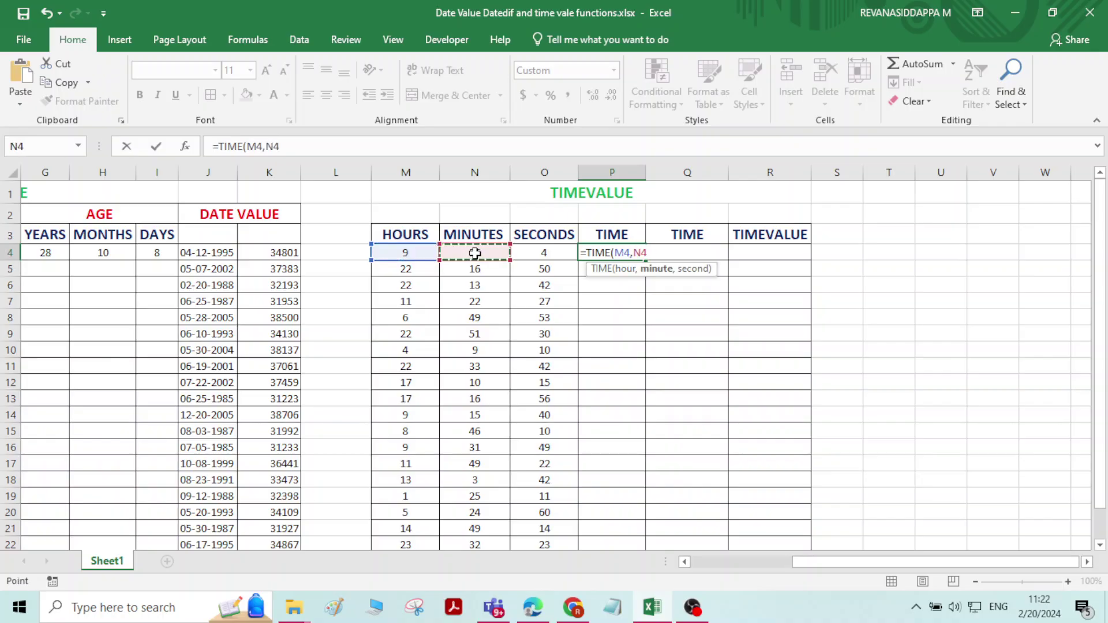
type(",")
left_click(547, 252)
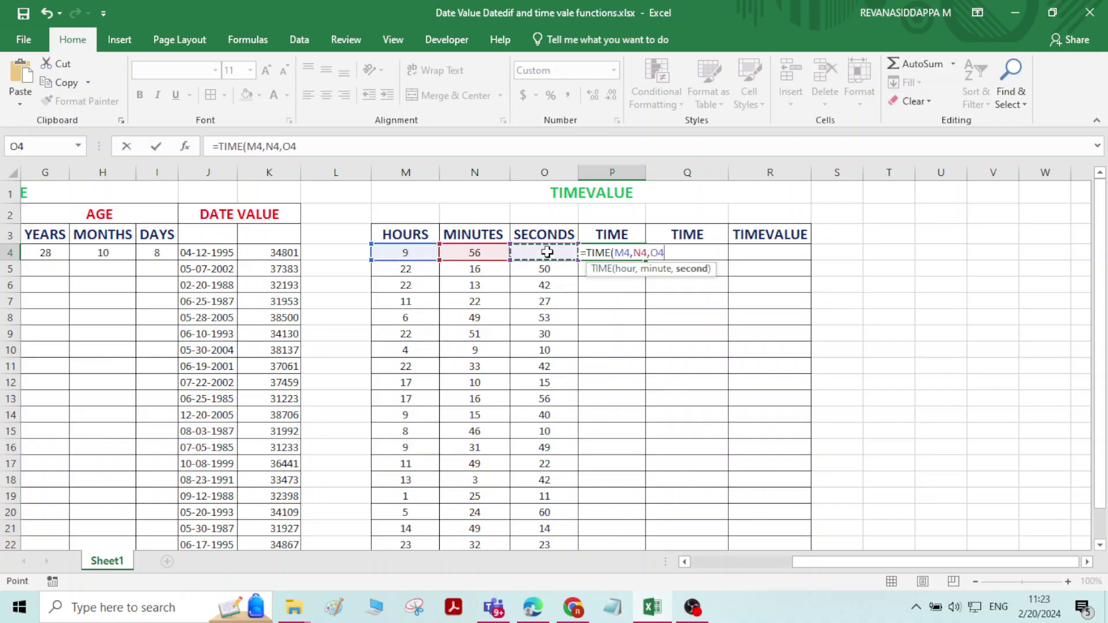
key("Return")
Fill the P4 TIME formula down through P24
left_click(618, 252)
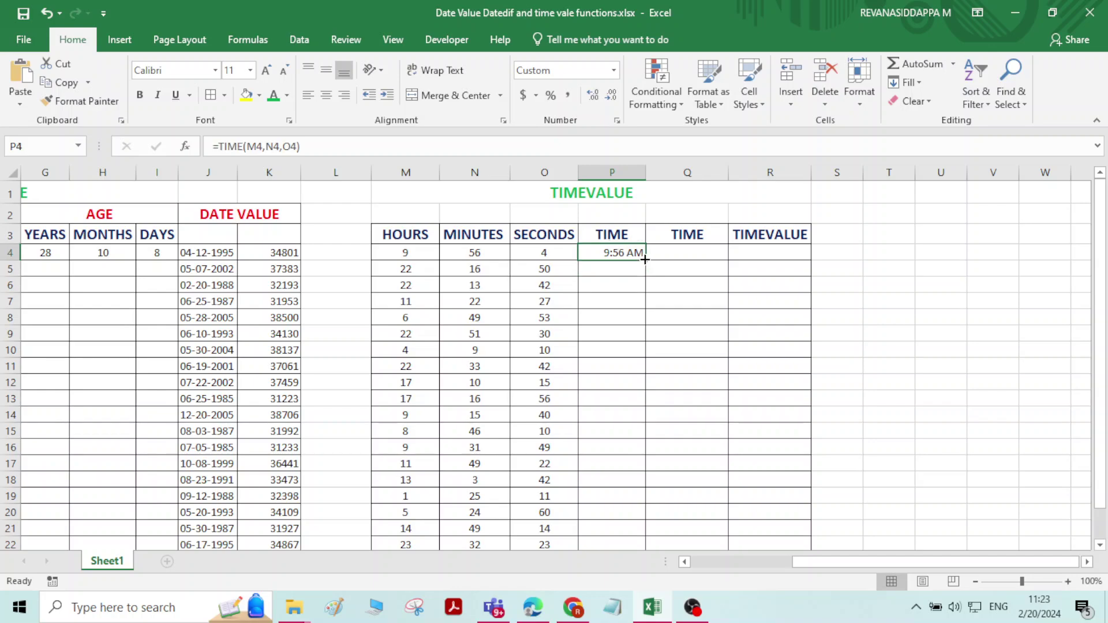
double_click(645, 260)
scroll(638, 428, "down", 3)
scroll(648, 363, "up", 3)
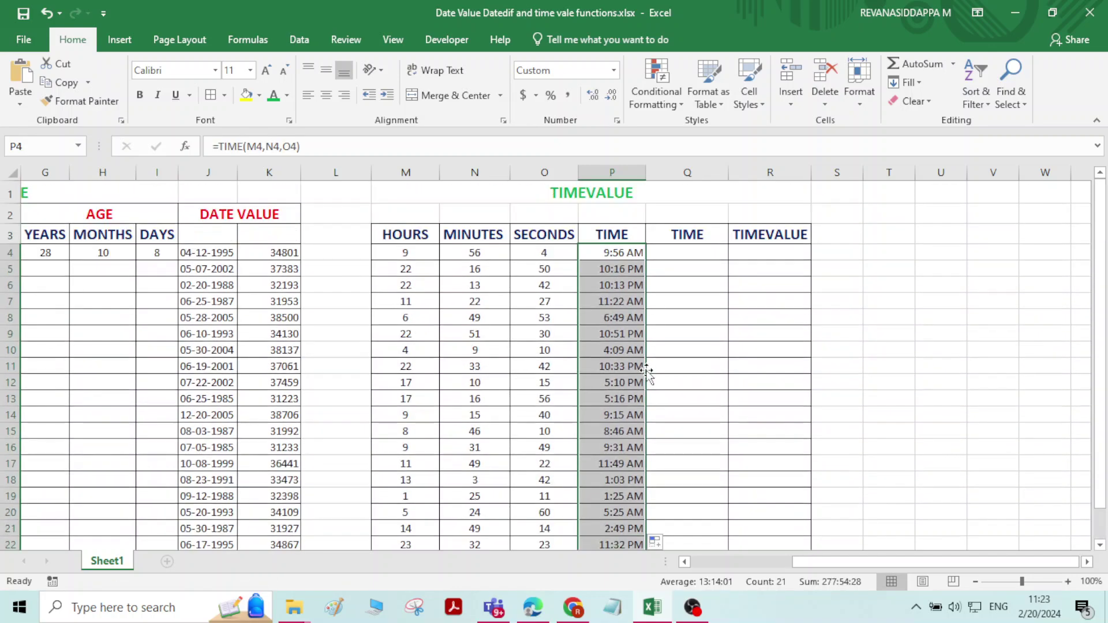
Try converting the time in P4 with =TIMEVALUE(P4) in R4, and clear the cell
left_click(778, 251)
type("=")
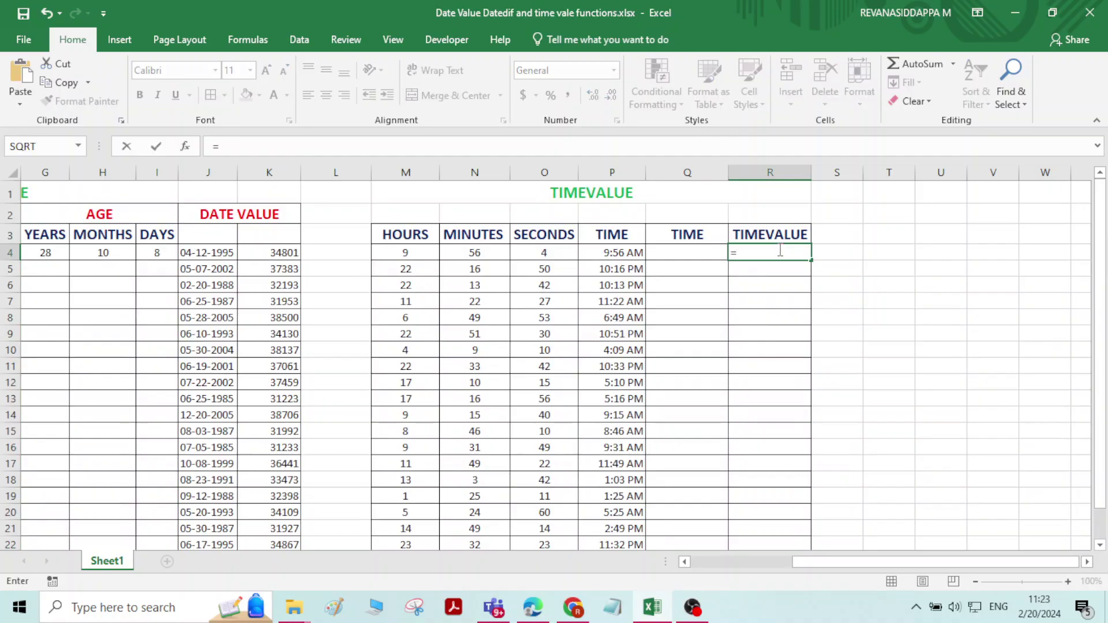
type("TIME")
double_click(790, 284)
left_click(619, 254)
key("Return")
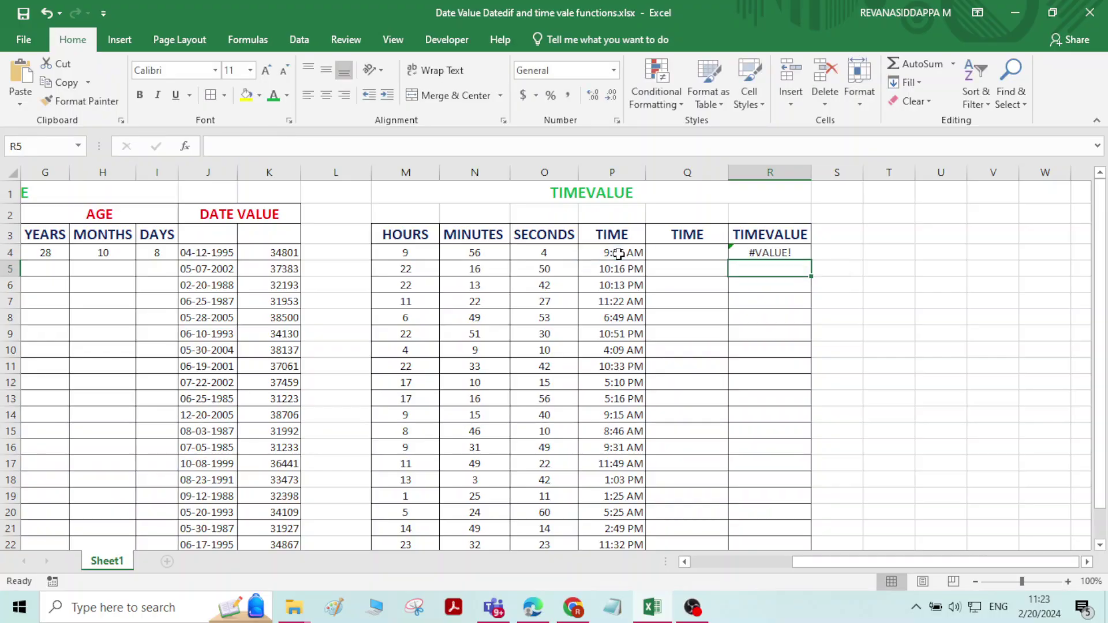
left_click(773, 252)
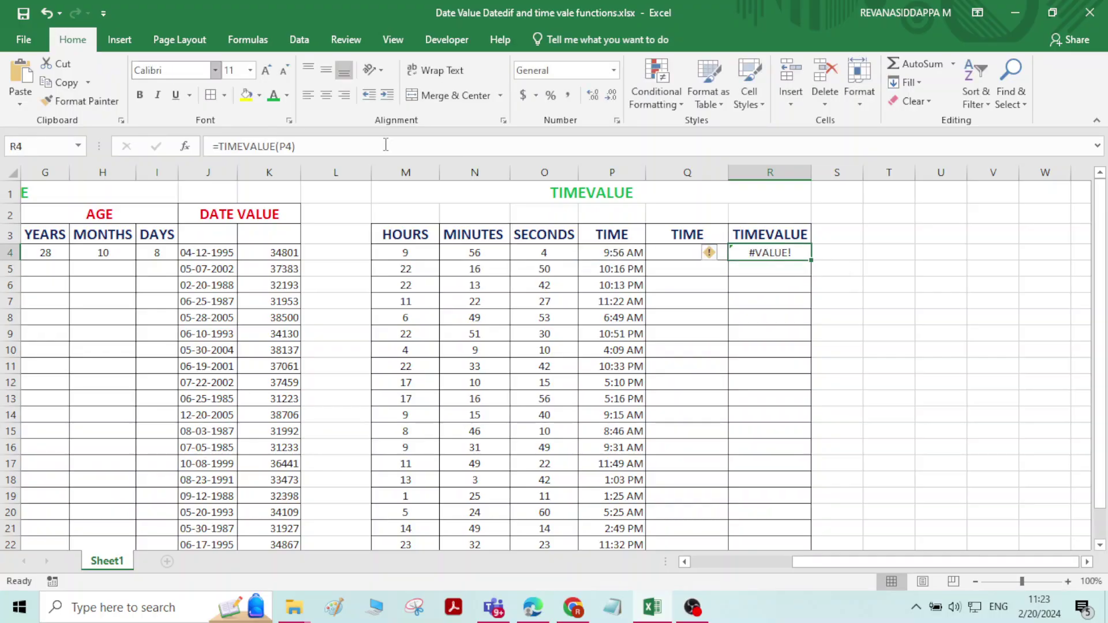
key("Delete")
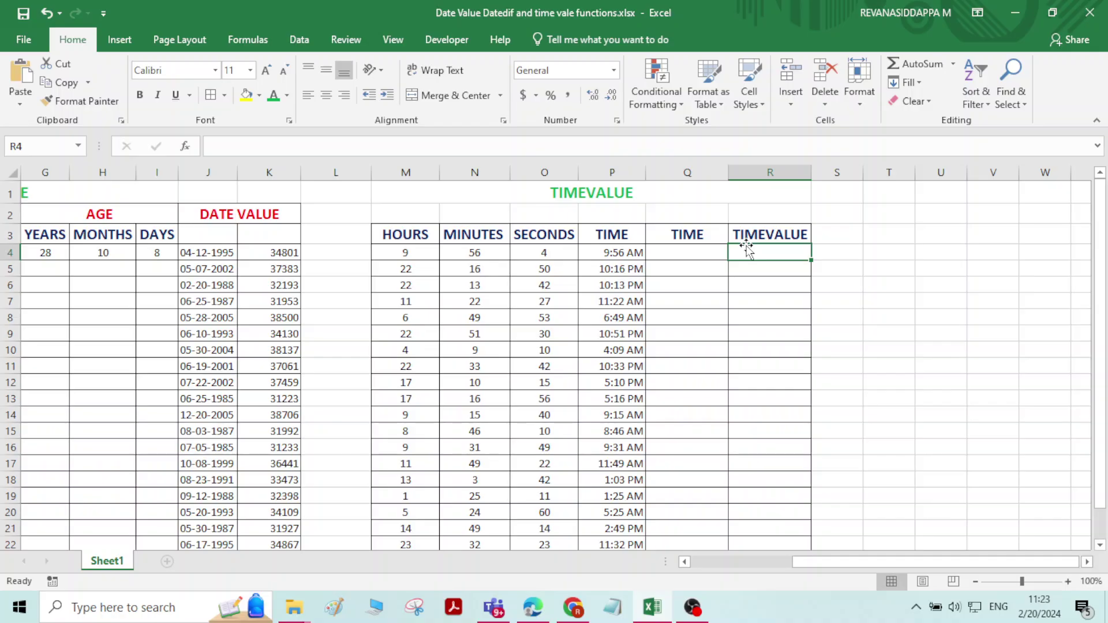
Enter =TEXT(P4,"HH:MM:SS") in Q4 to convert the P4 time to text
left_click(664, 304)
left_click(683, 254)
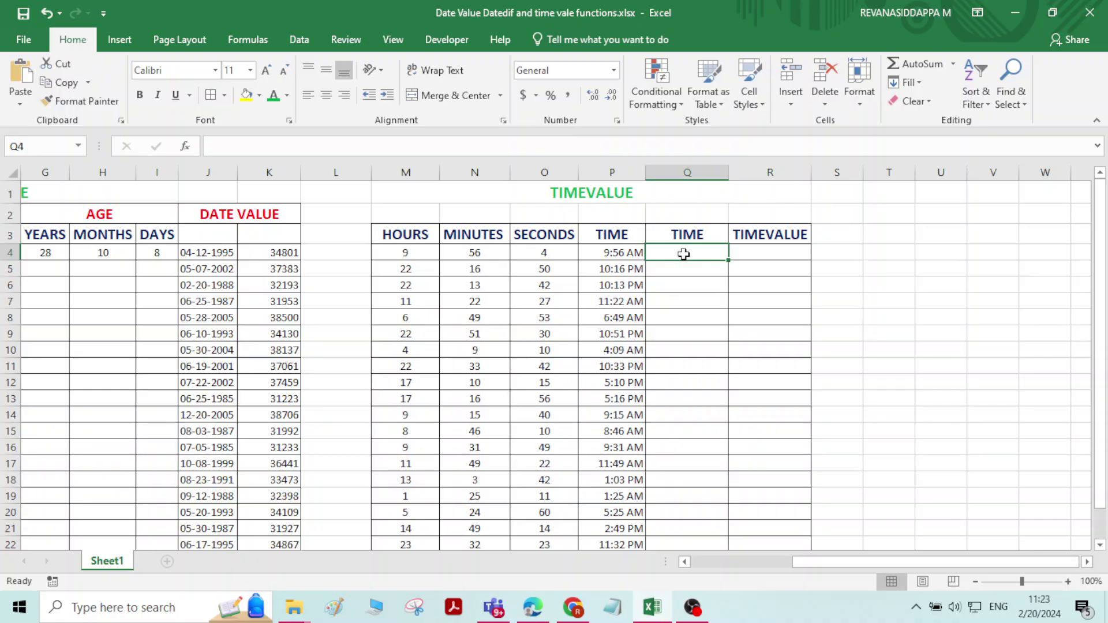
type("=TEXT")
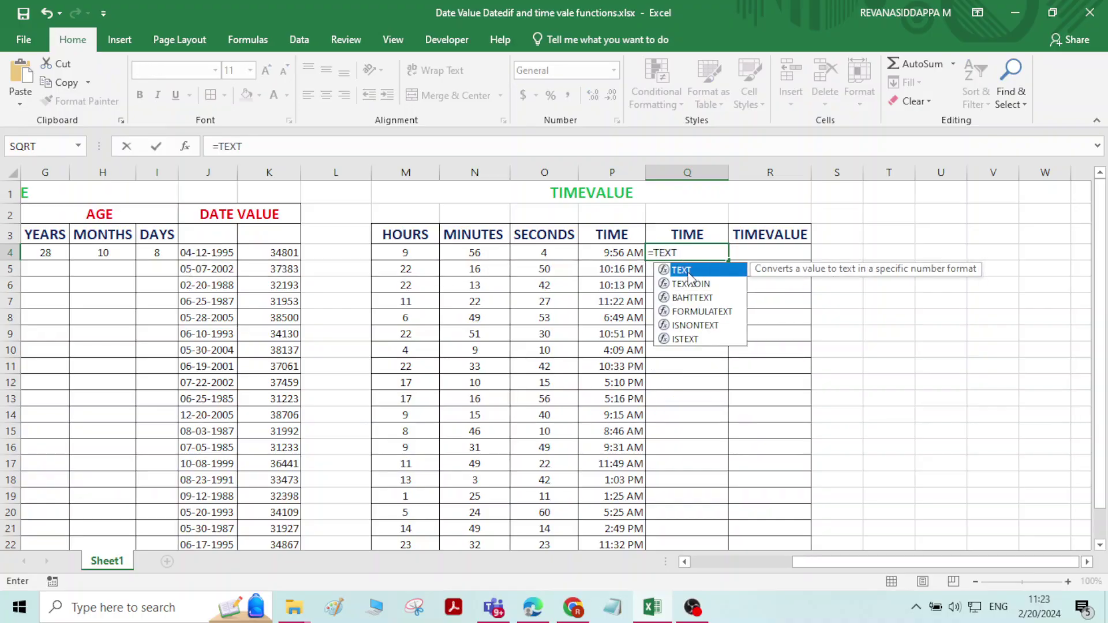
type("(")
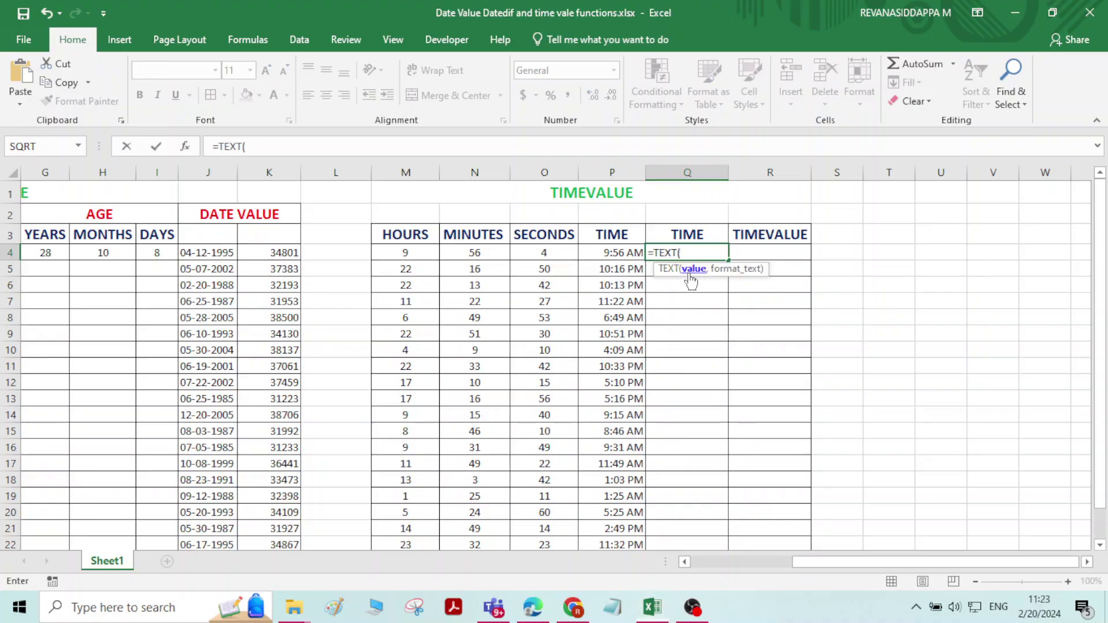
left_click(619, 255)
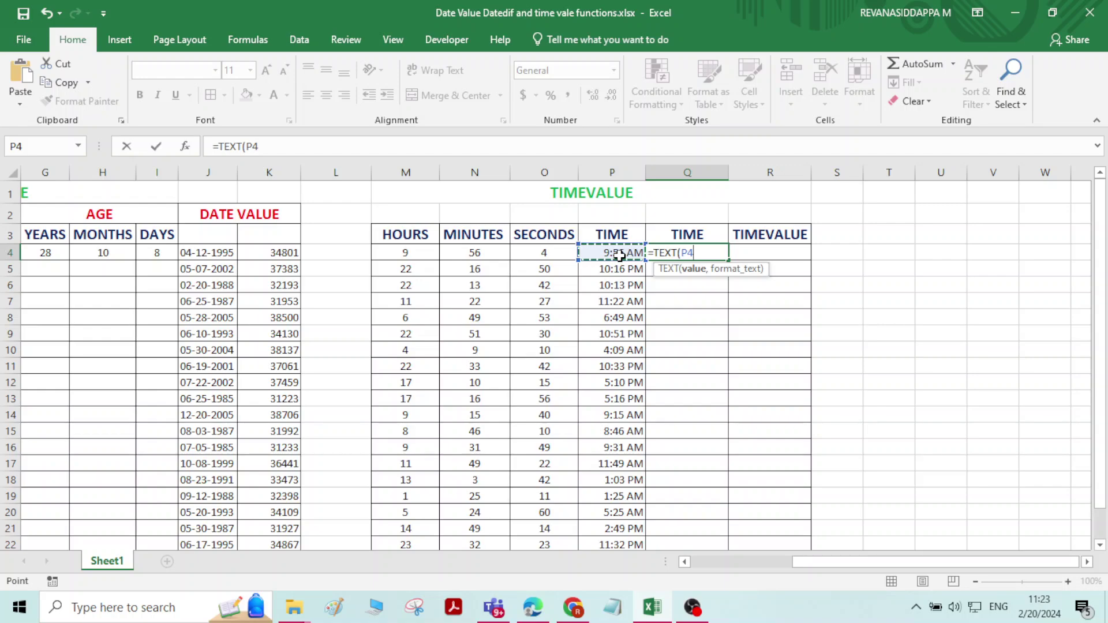
type(",")
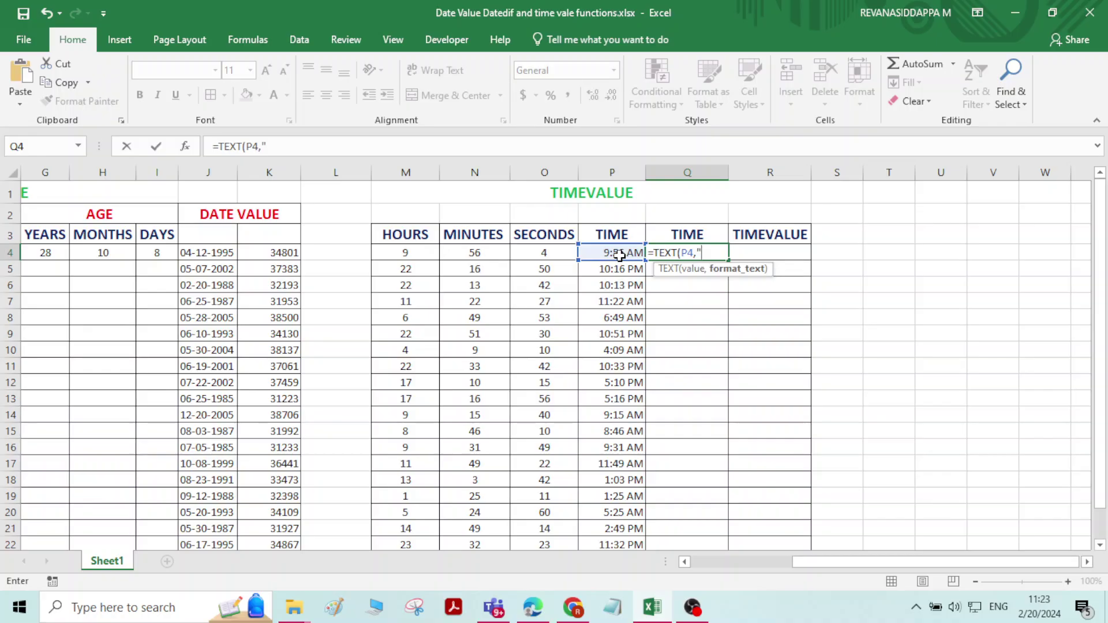
type("\"HH:MM:SS")
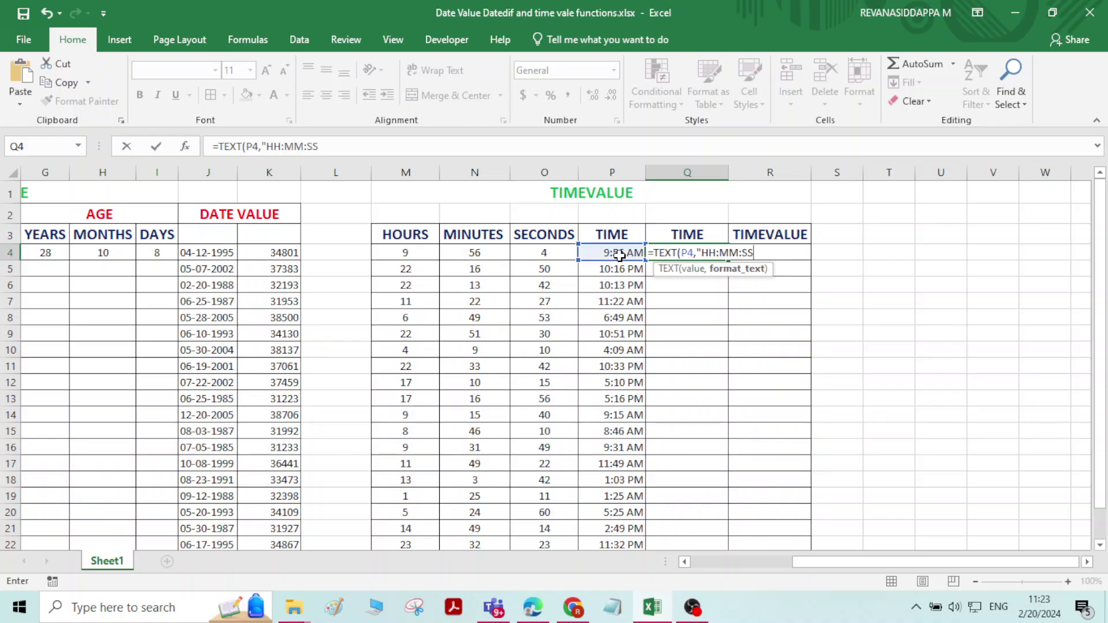
type("\")")
key("Return")
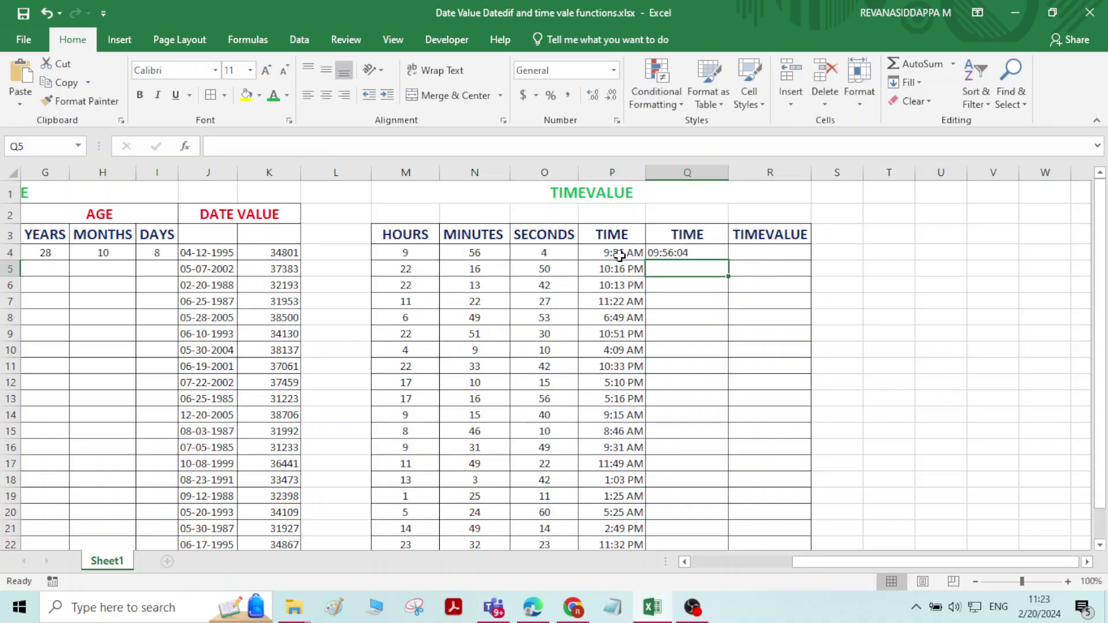
Fill the Q4 TEXT formula down through Q24 and check several of the filled text times
left_click(709, 252)
double_click(729, 260)
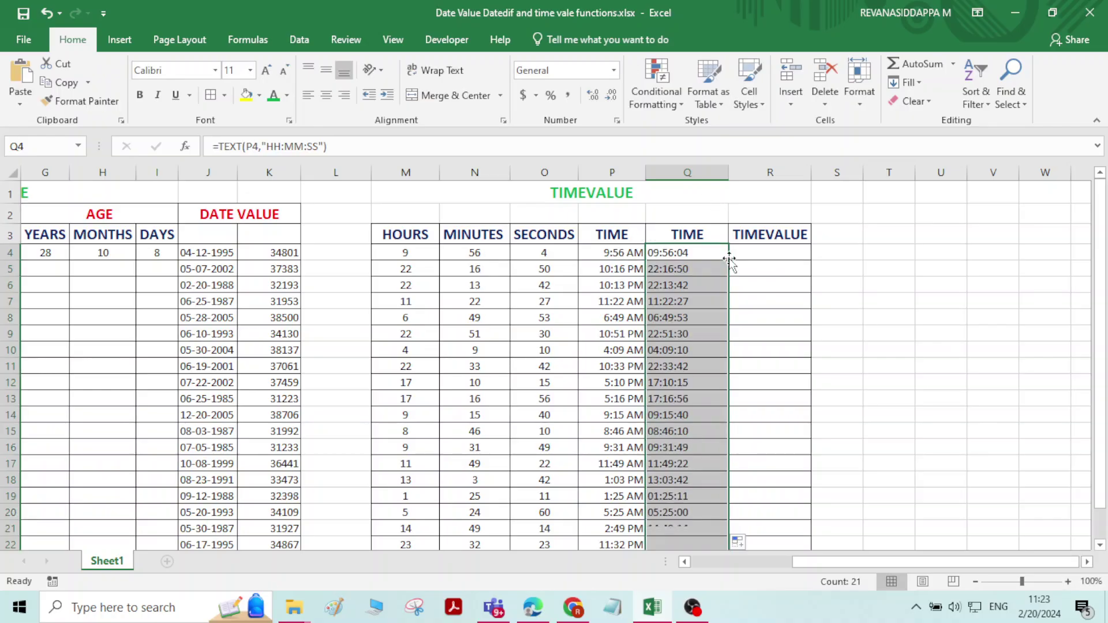
left_click(700, 363)
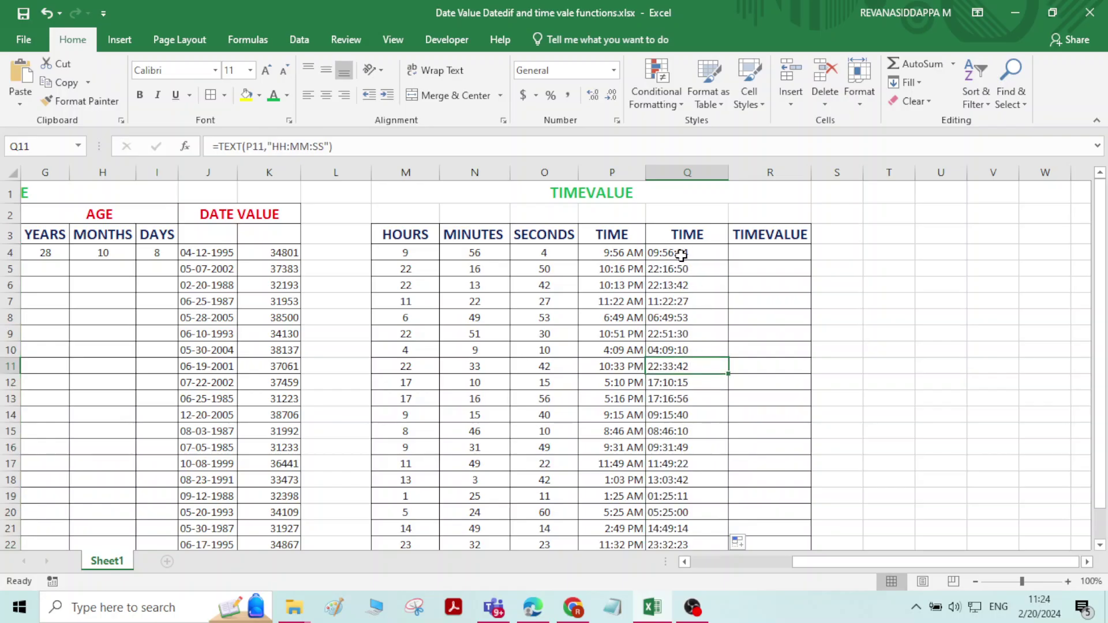
left_click(700, 411)
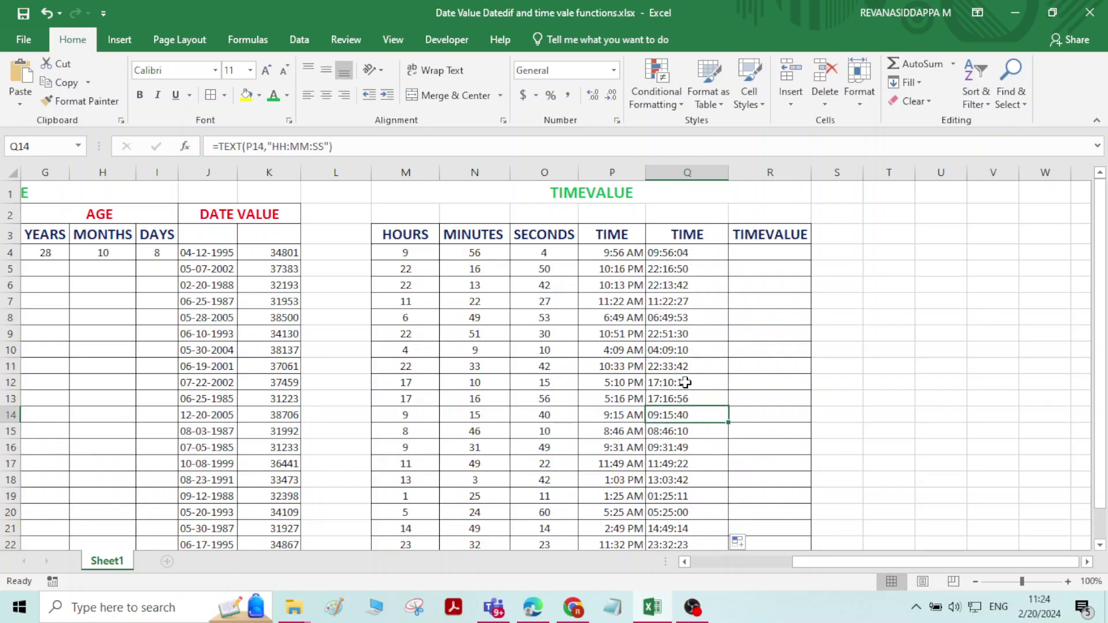
left_click(687, 254)
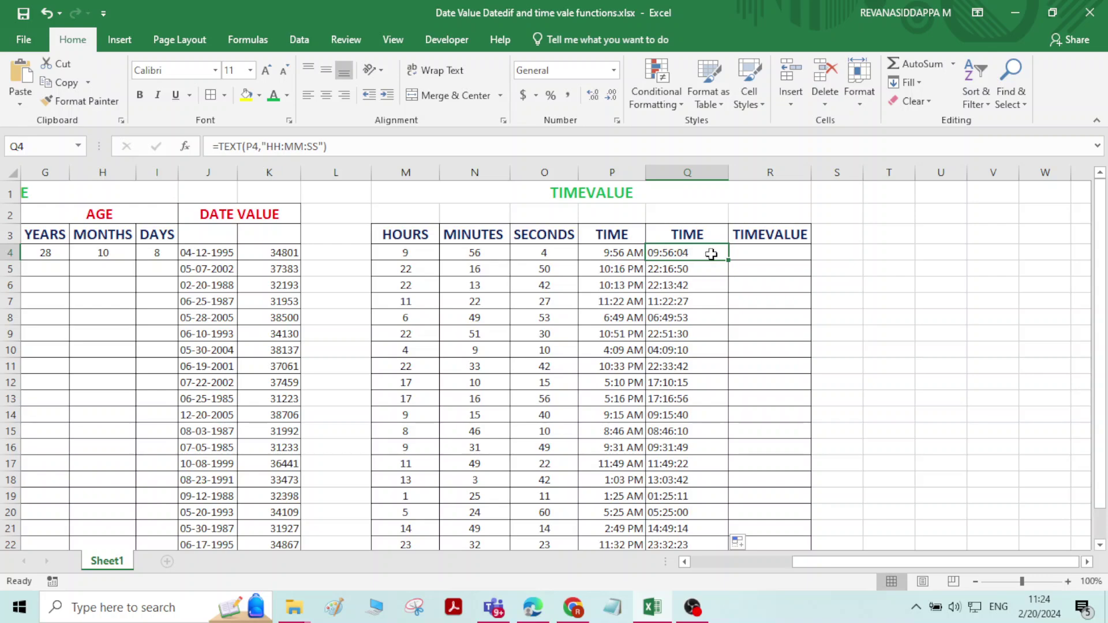
Enter =TIMEVALUE(Q4) in R4 to convert the text time to a decimal value
left_click(756, 253)
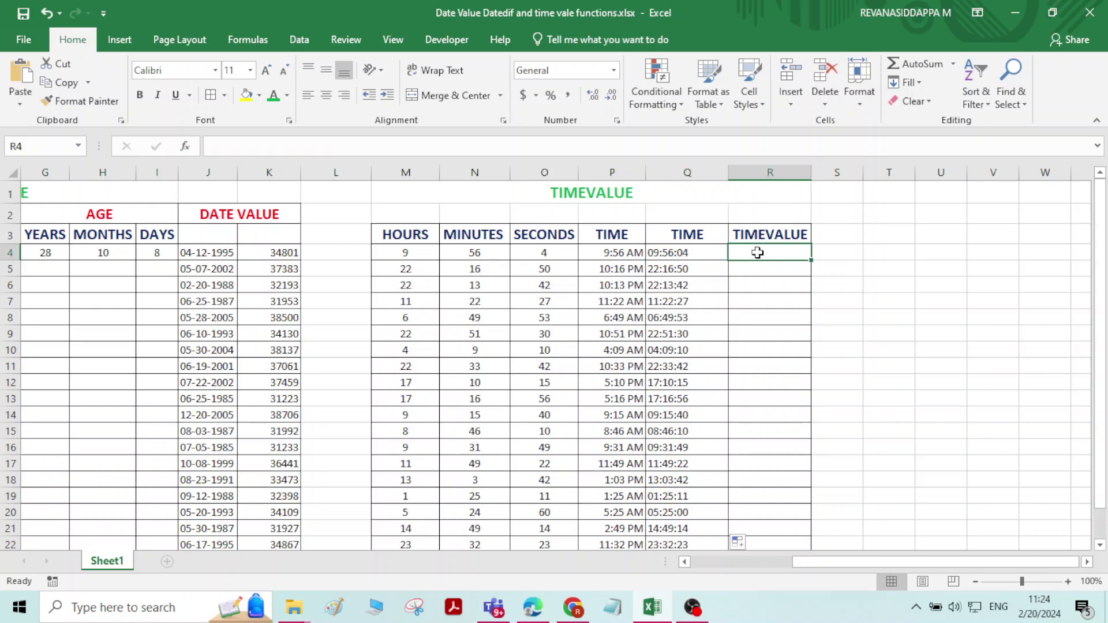
type("=")
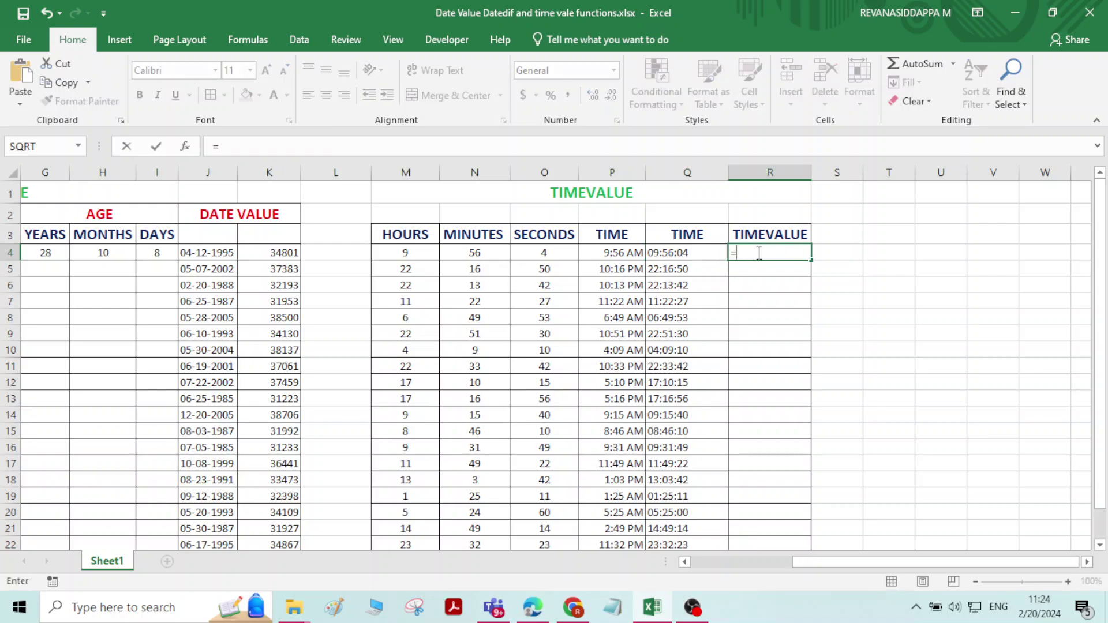
type("TIM")
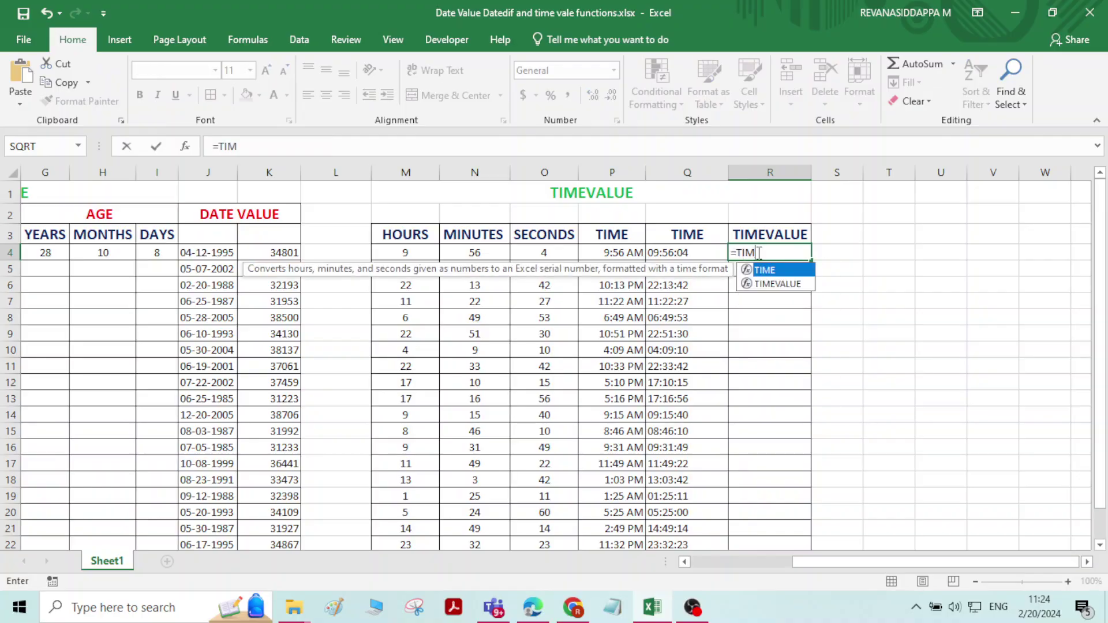
left_click(805, 283)
double_click(804, 283)
left_click(690, 252)
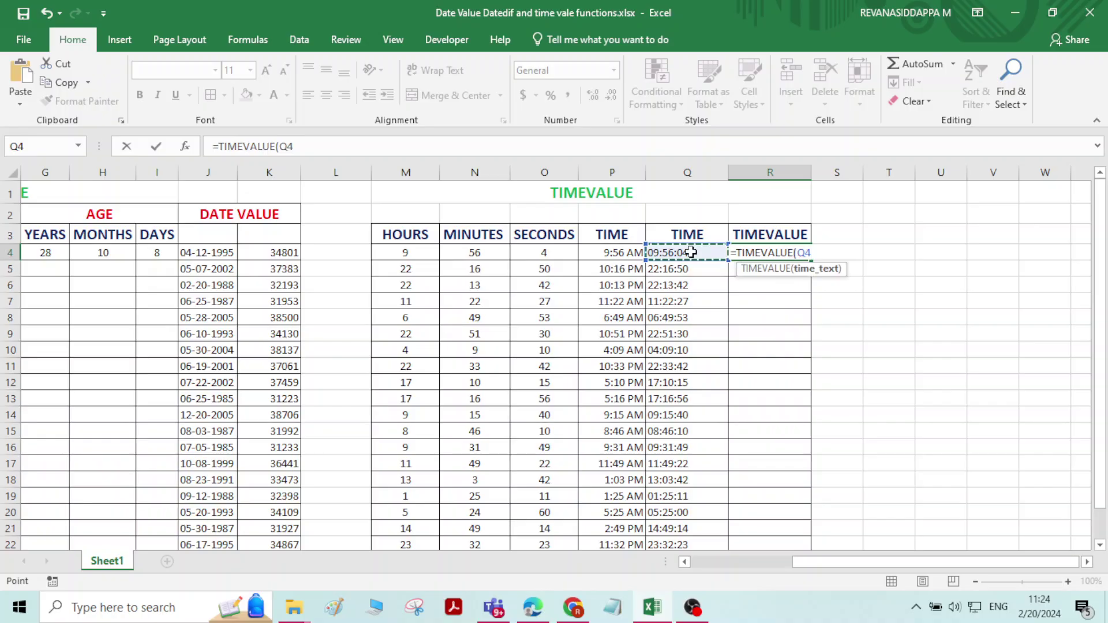
key("Return")
Fill the R4 TIMEVALUE formula down through R24
left_click(800, 252)
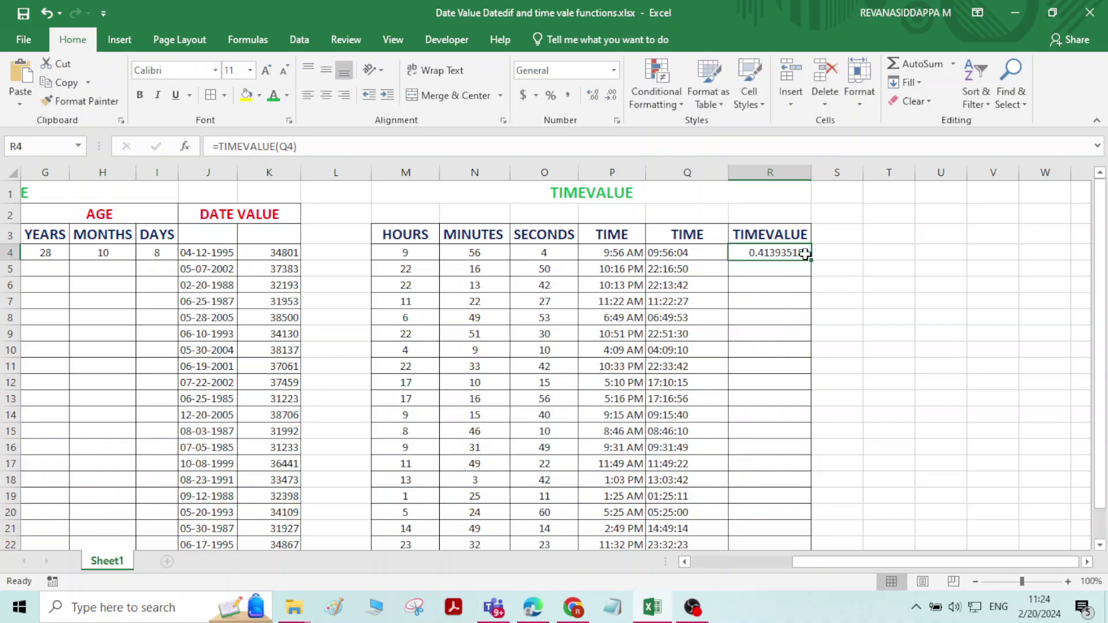
left_click_drag(811, 261, 795, 534)
left_click(796, 358)
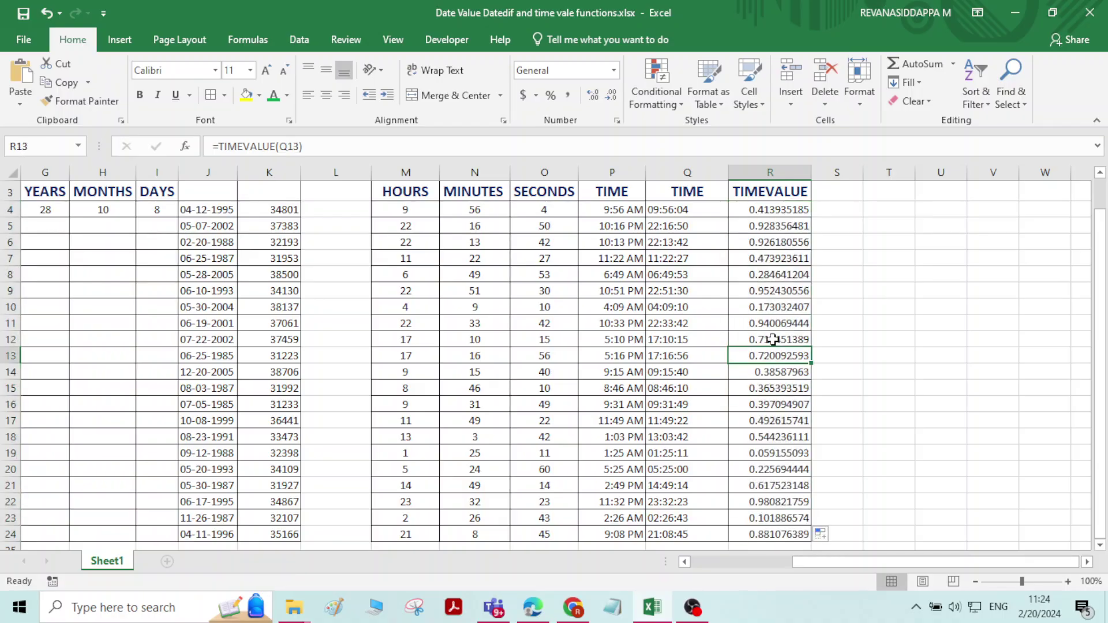
Compare the text times in column Q with the TIMEVALUE results in column R down the table
left_click(667, 243)
scroll(673, 245, "up", 1)
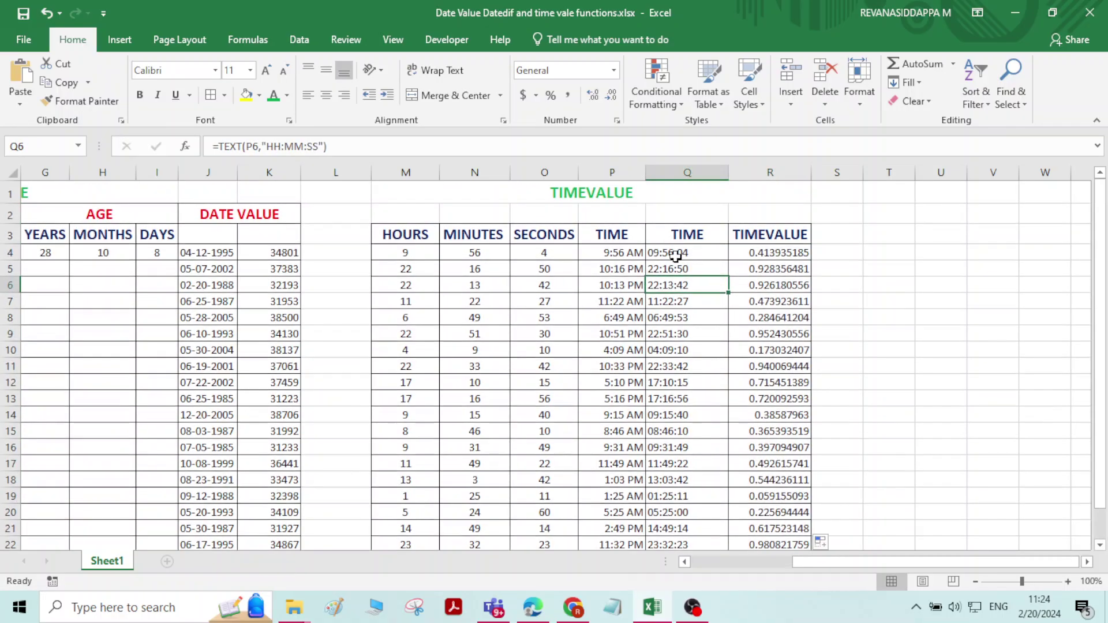
left_click(675, 256)
left_click(675, 267)
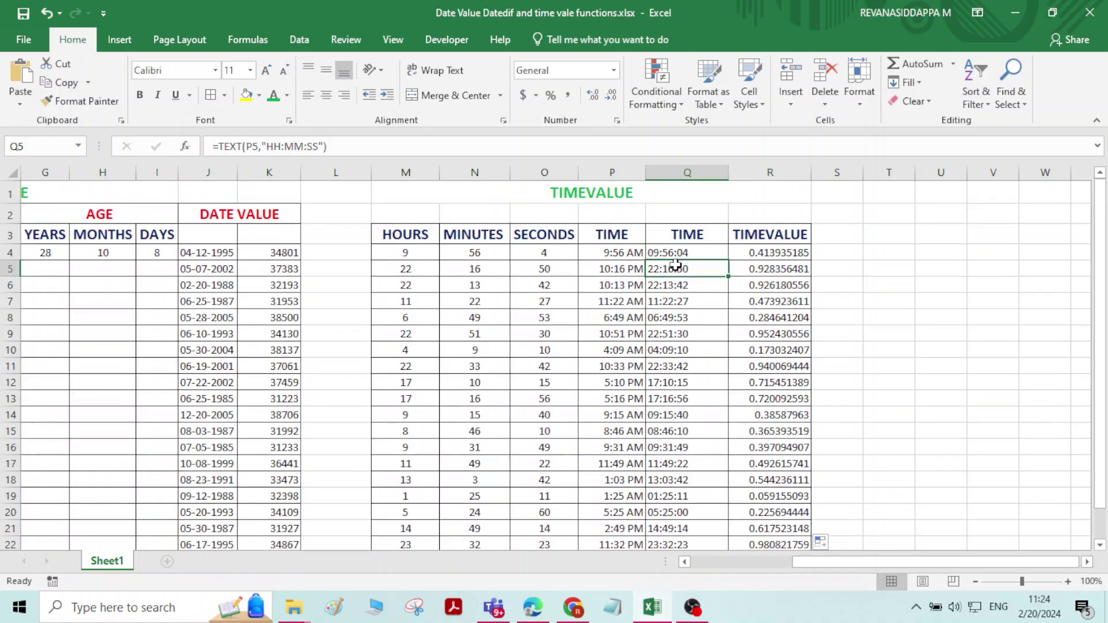
left_click(789, 289)
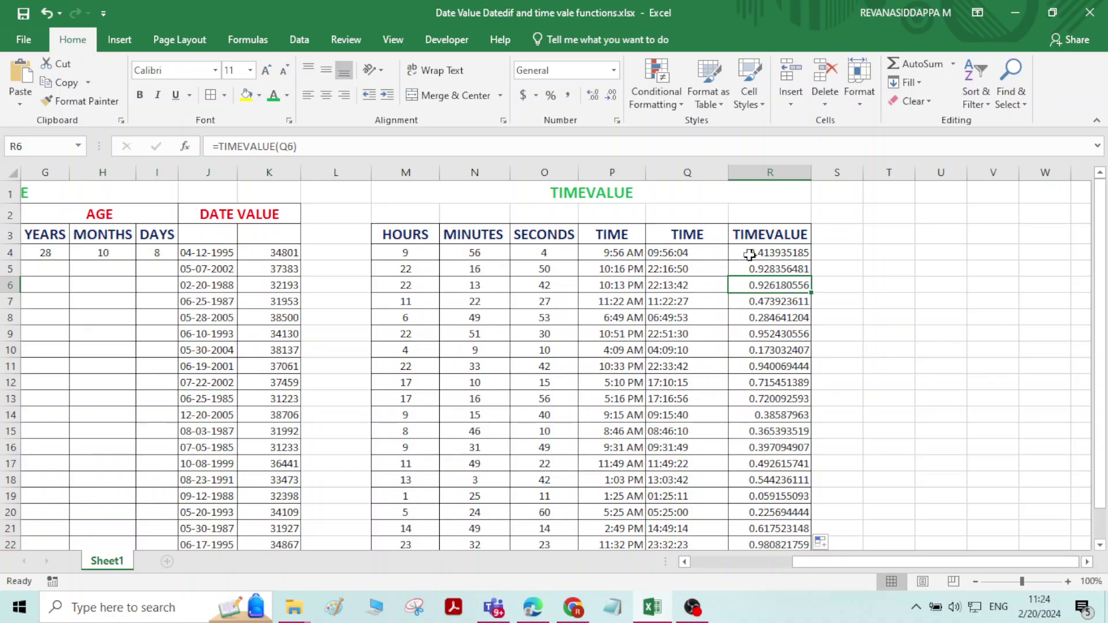
left_click(782, 253)
left_click(781, 279)
scroll(760, 353, "down", 2)
scroll(760, 353, "up", 2)
scroll(693, 320, "down", 2)
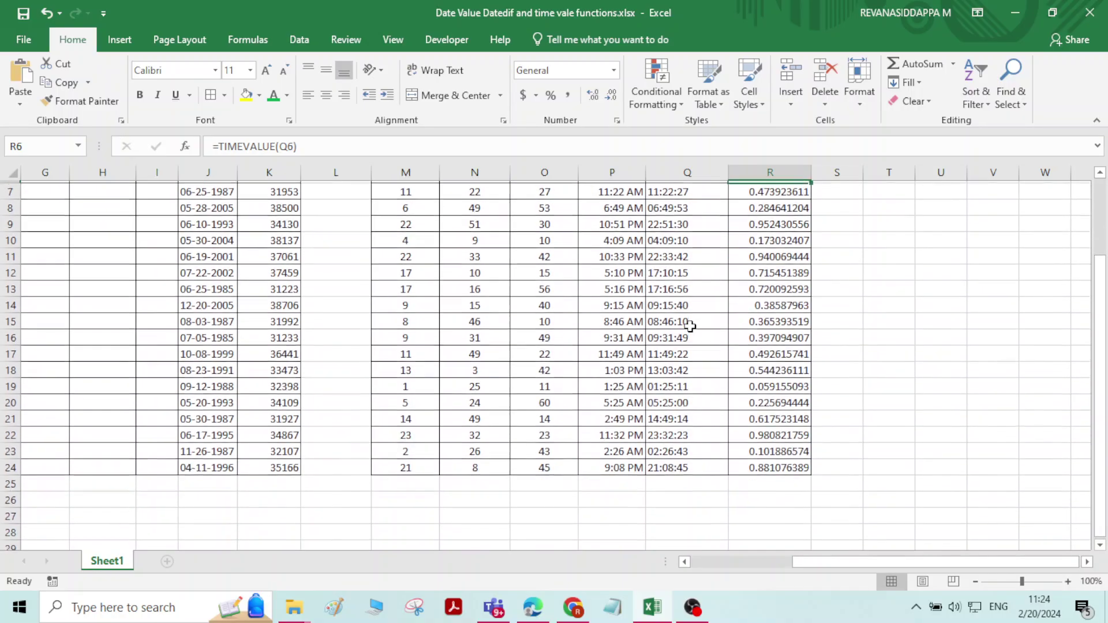